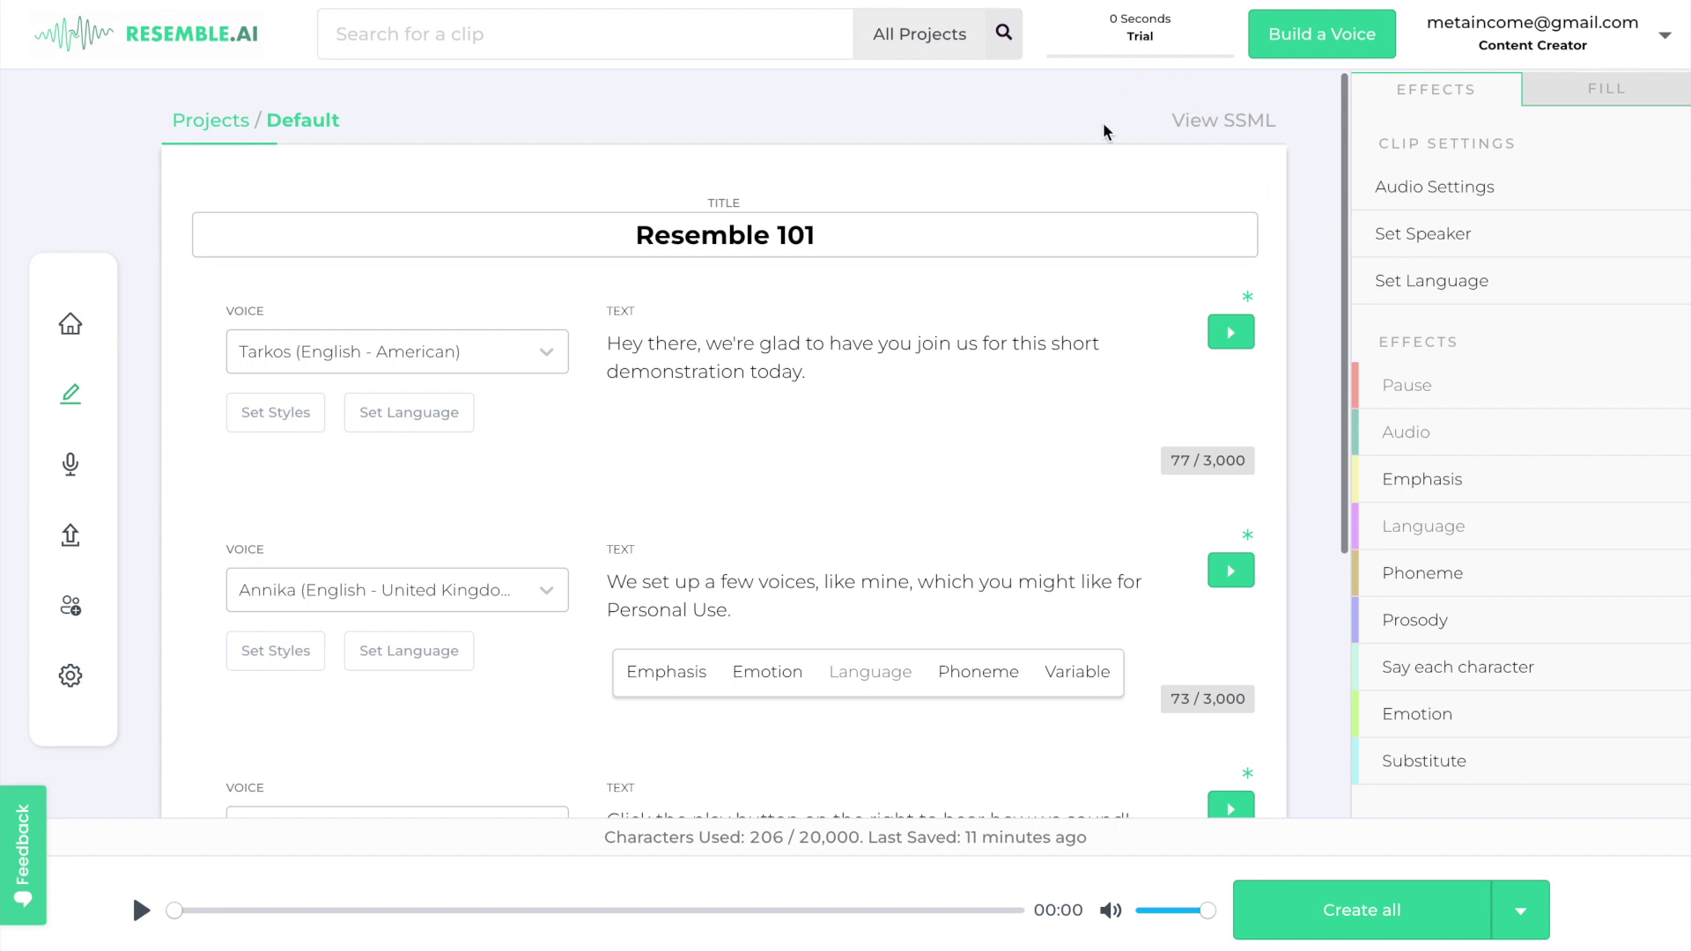
Step: Review the marketplace and Resemble voices available for the first clip, keeping its assigned voice
click(456, 361)
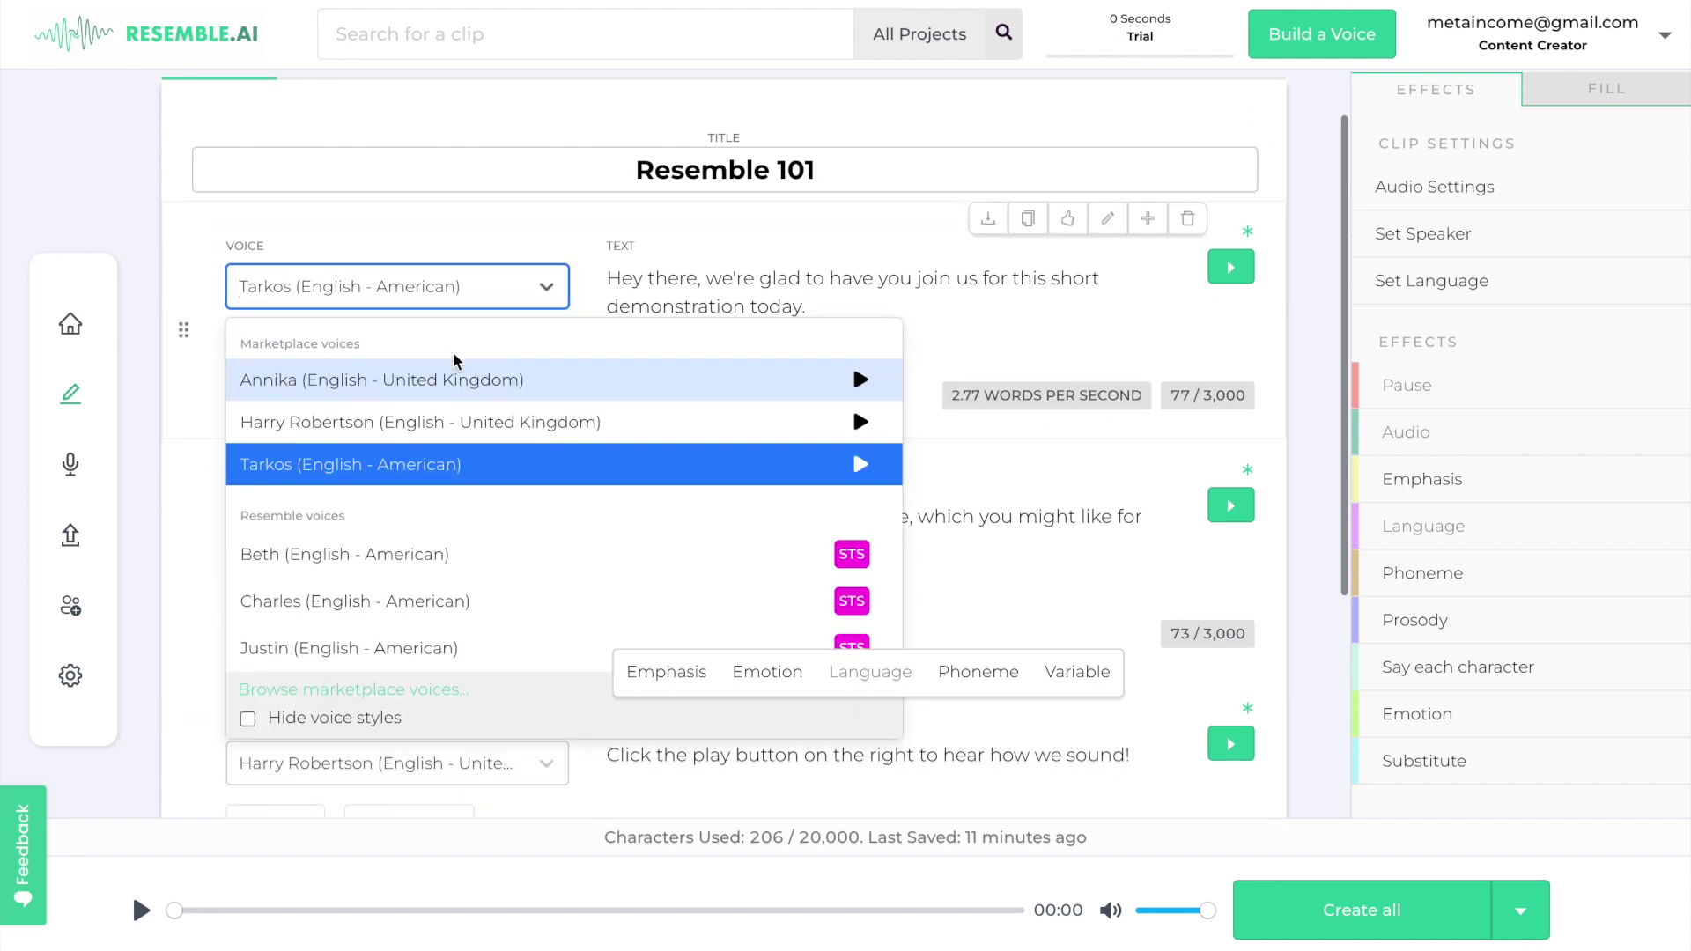
scroll(432, 553, down, 1)
scroll(431, 551, down, 2)
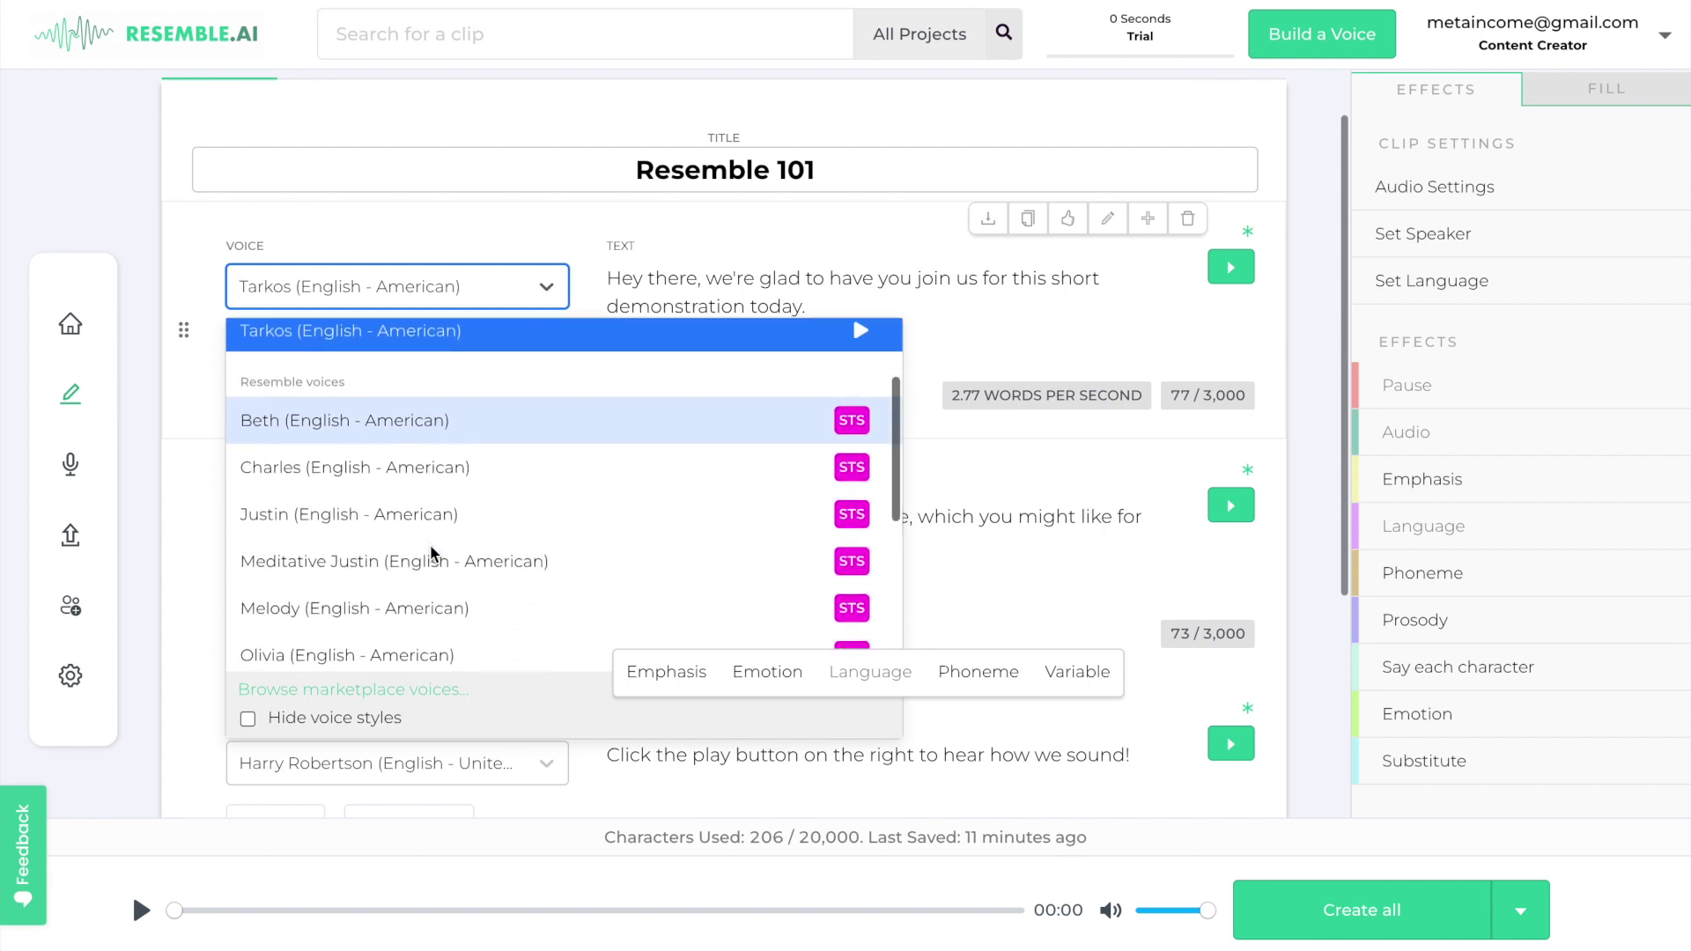
scroll(434, 551, up, 3)
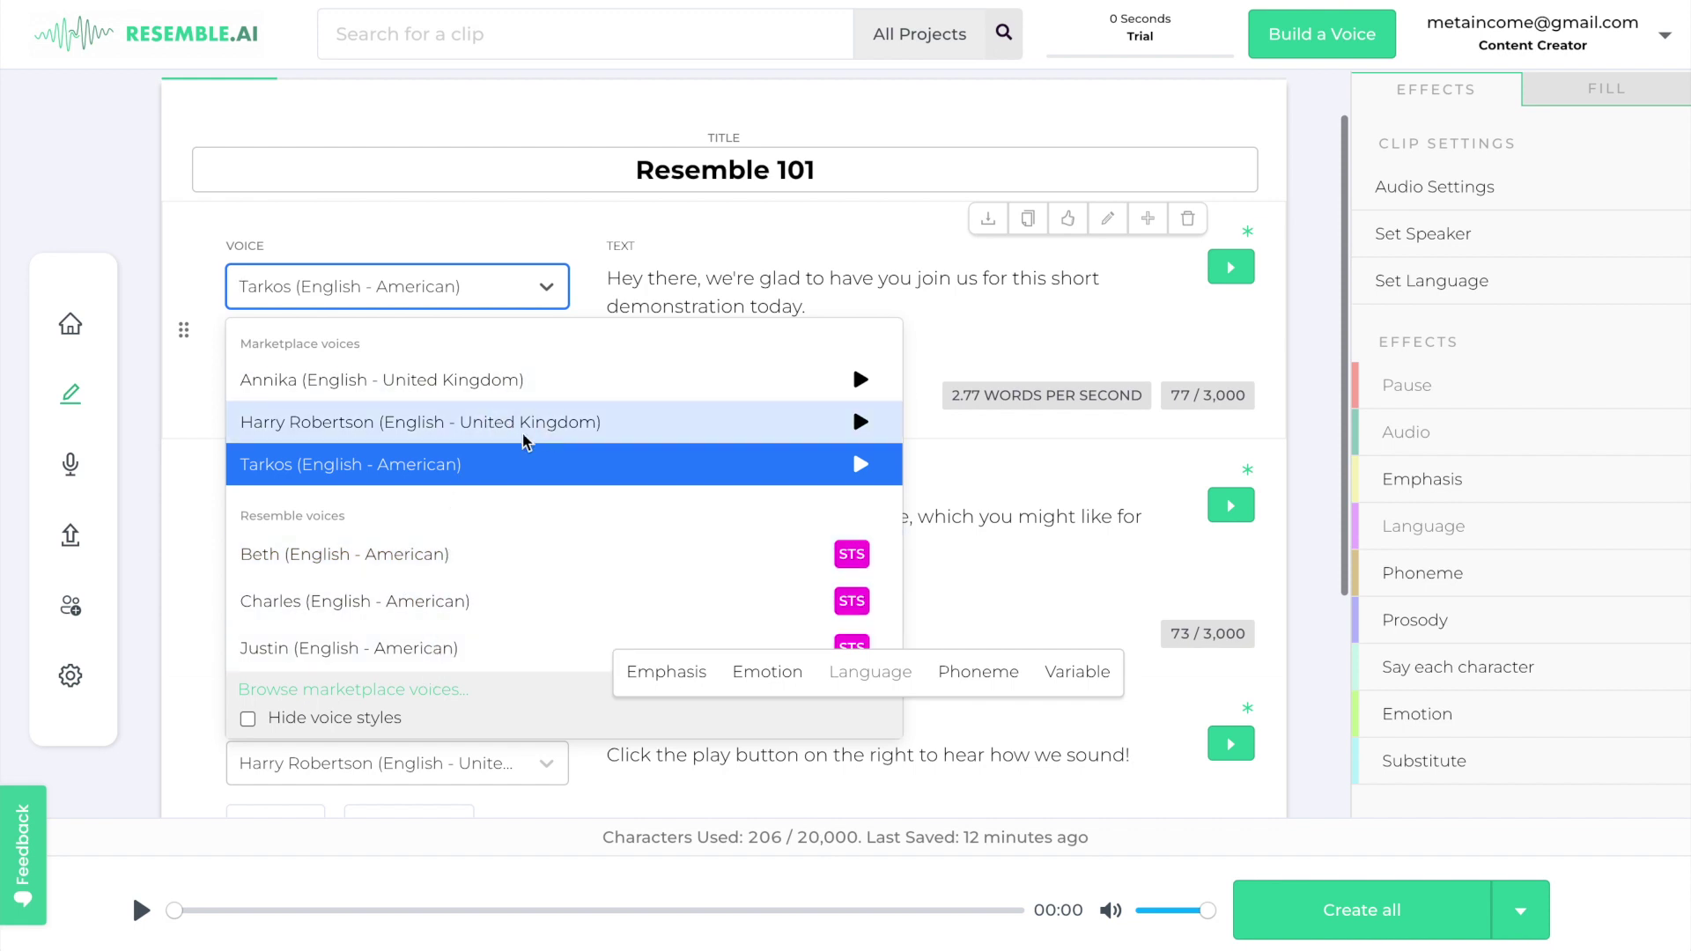
click(431, 195)
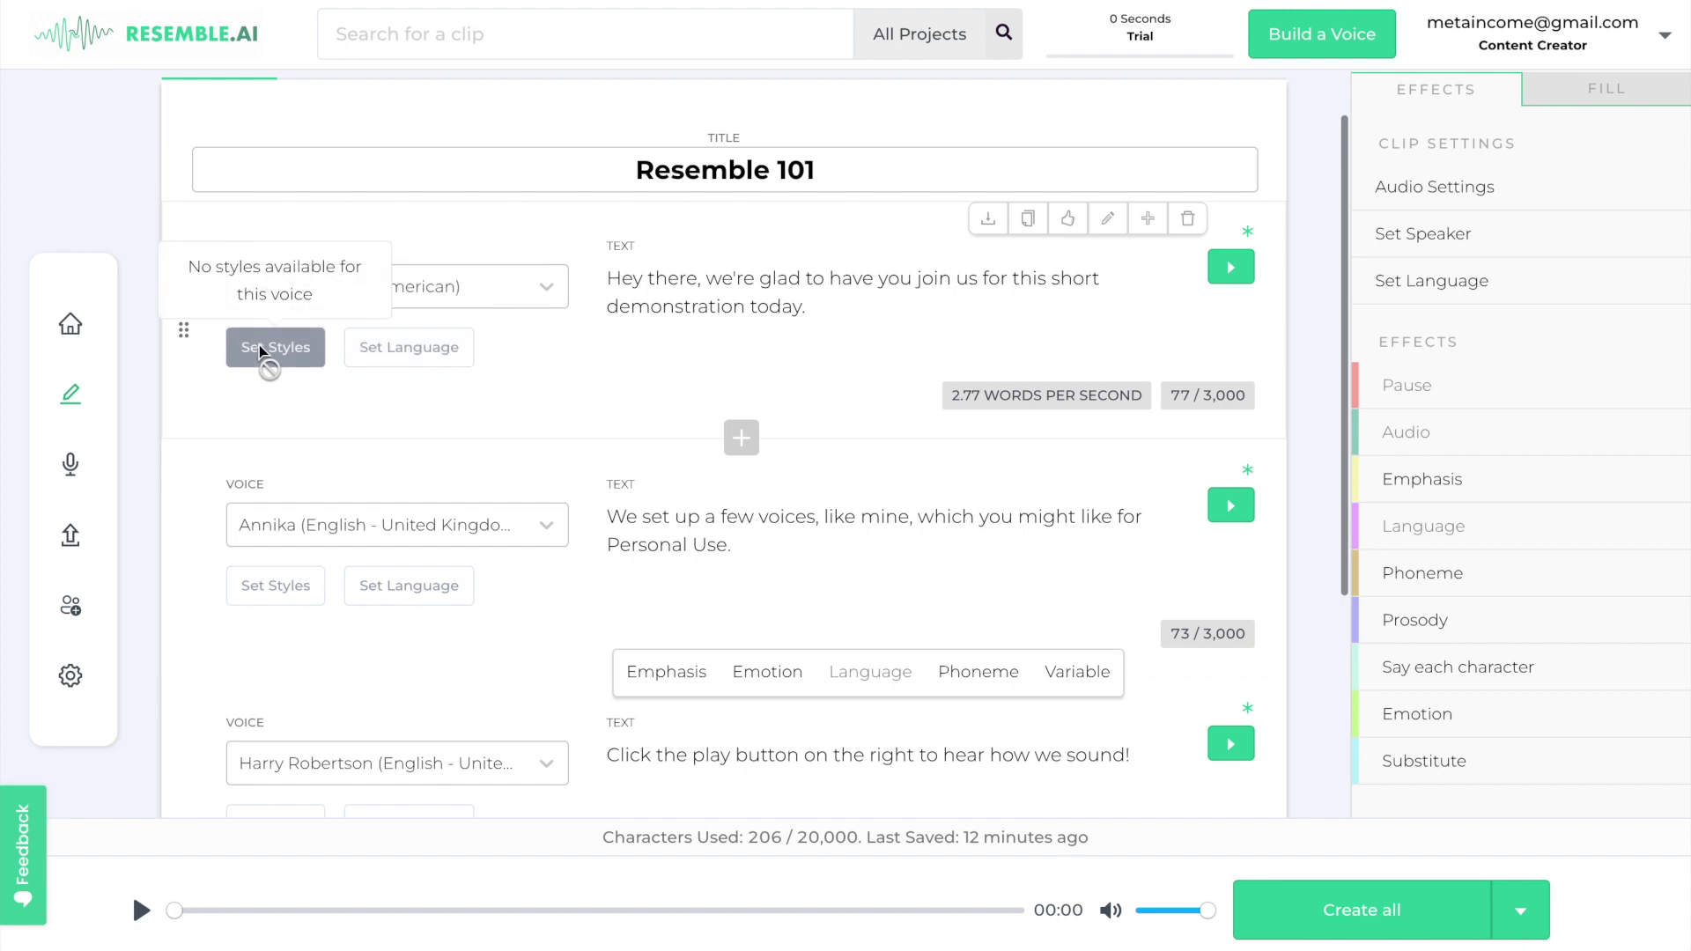
Step: Generate and play the Resemble 101 clips voiced by Tarkos, Annika and Harry Robertson
click(1231, 267)
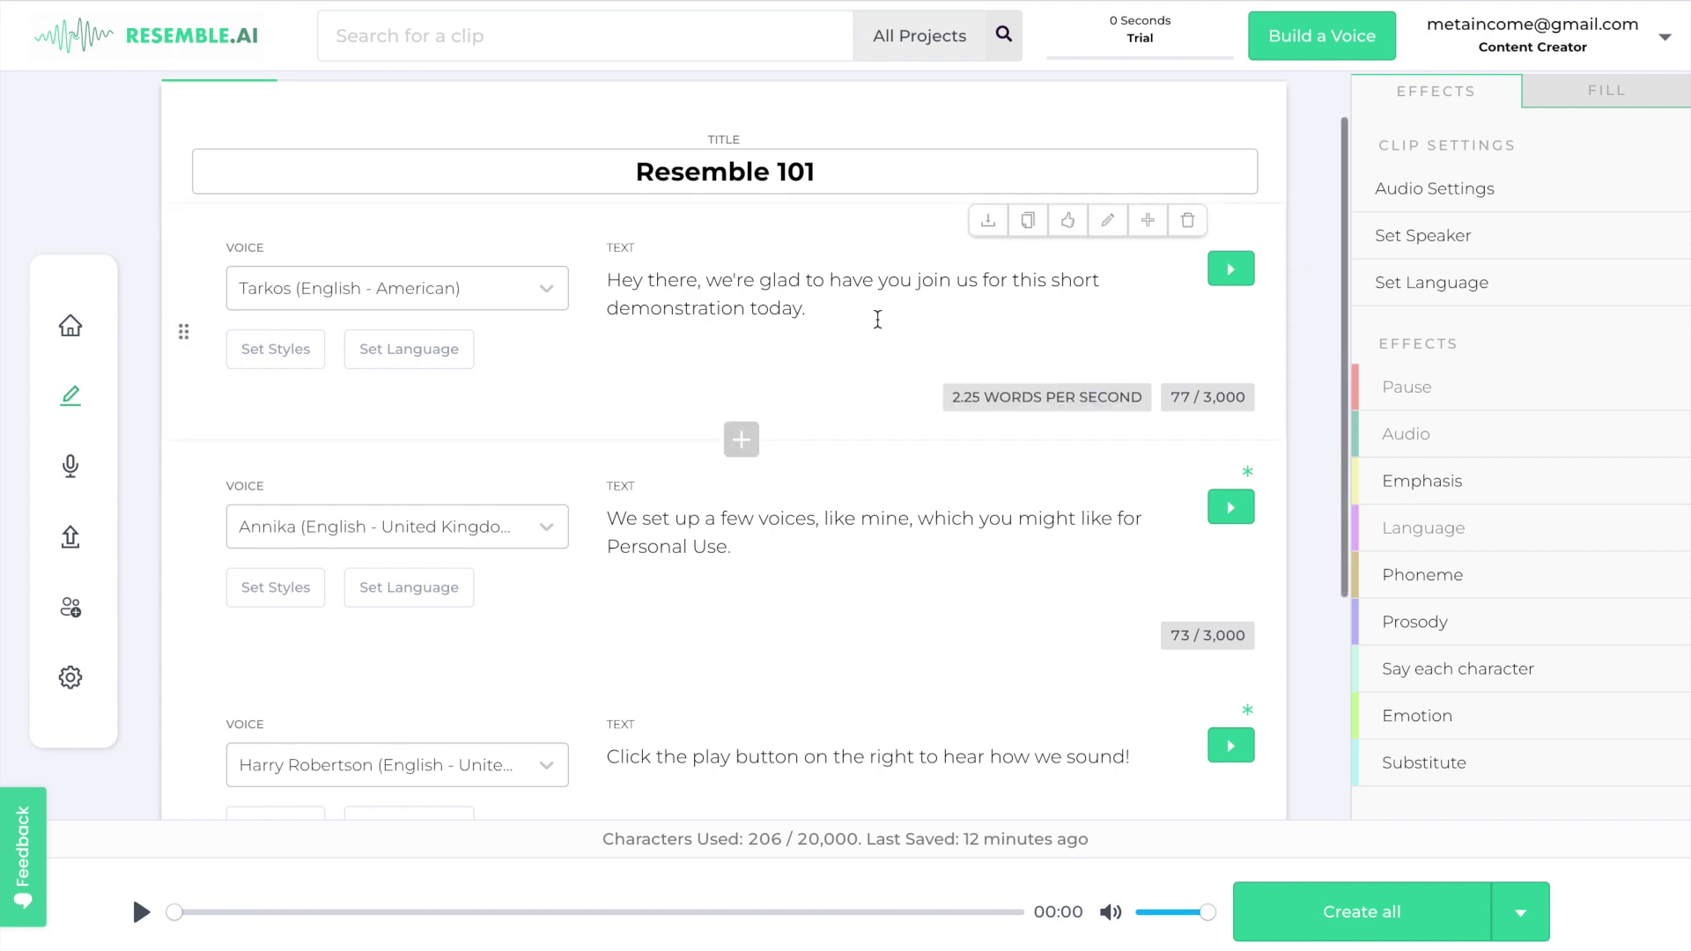
scroll(1230, 384, down, 2)
click(1232, 370)
scroll(934, 448, up, 1)
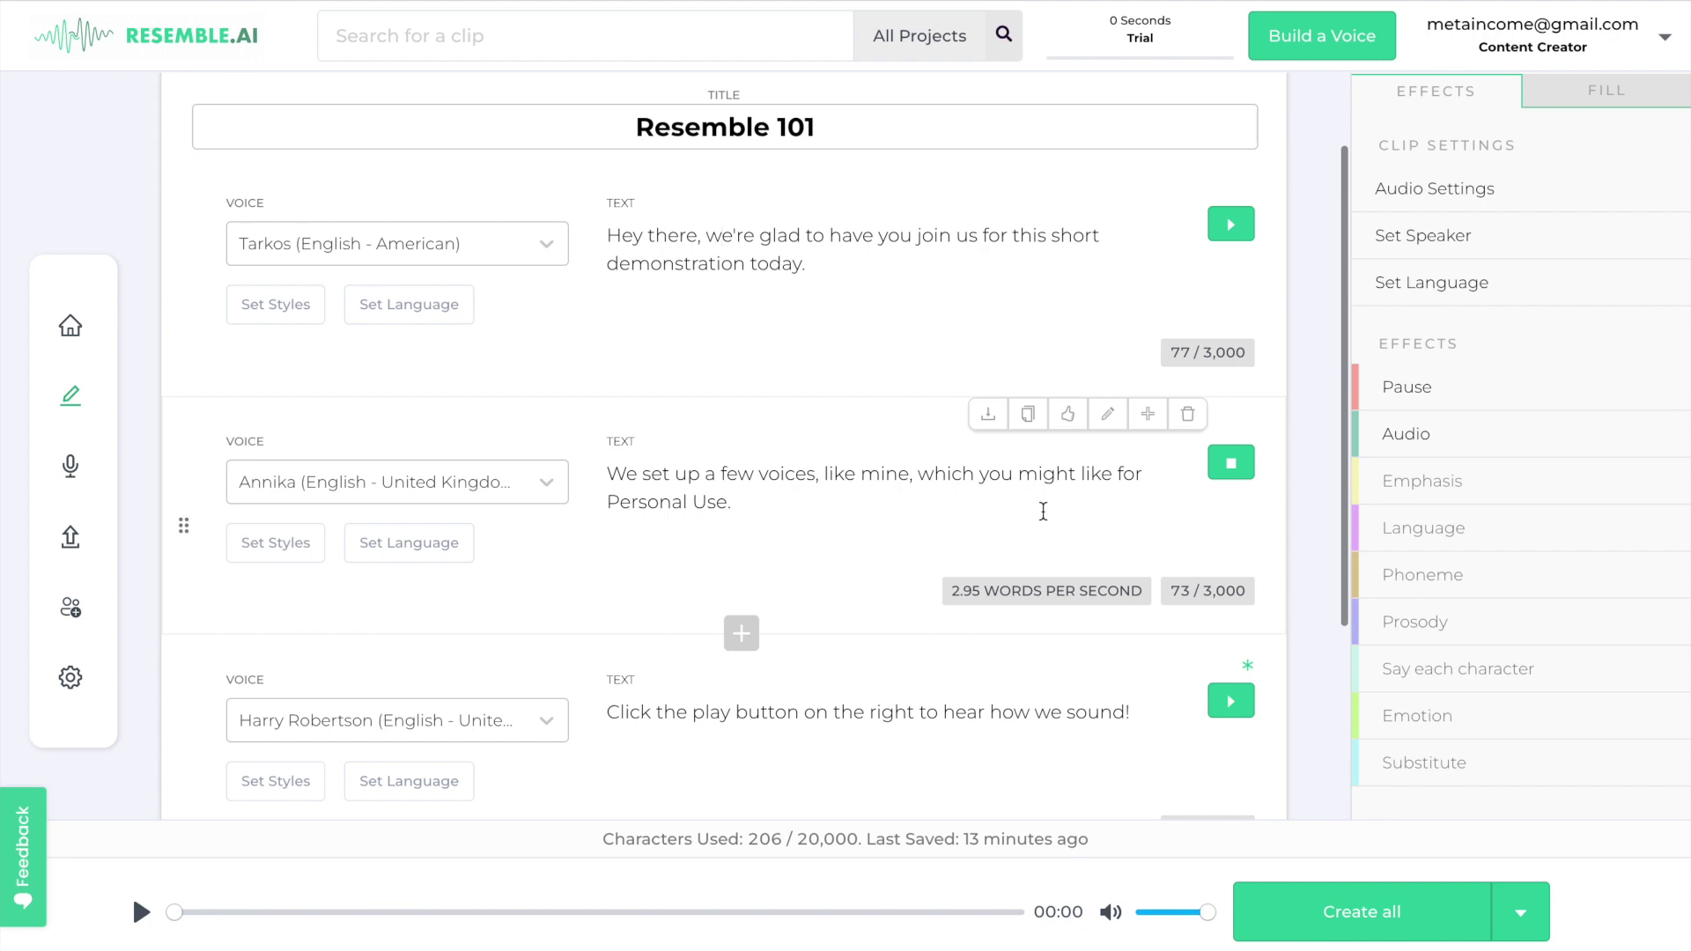
scroll(874, 523, down, 3)
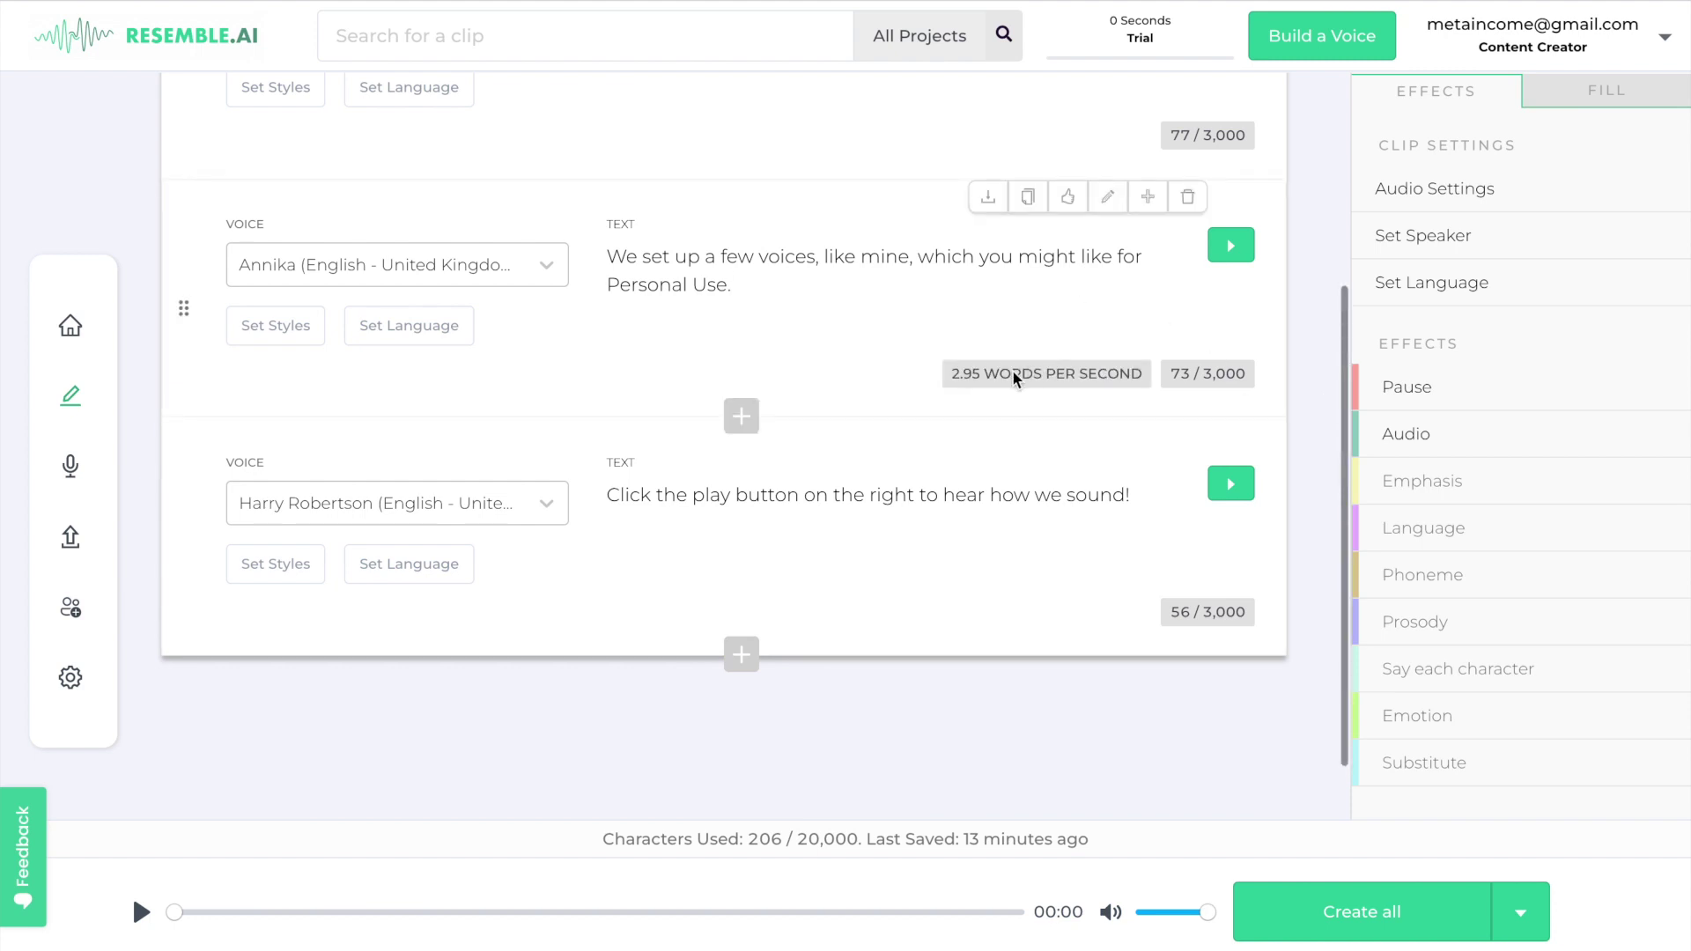
Step: Examine the clip's audio format, precision and sample rate settings and its speaker options, leaving the audio settings collapsed
click(1445, 187)
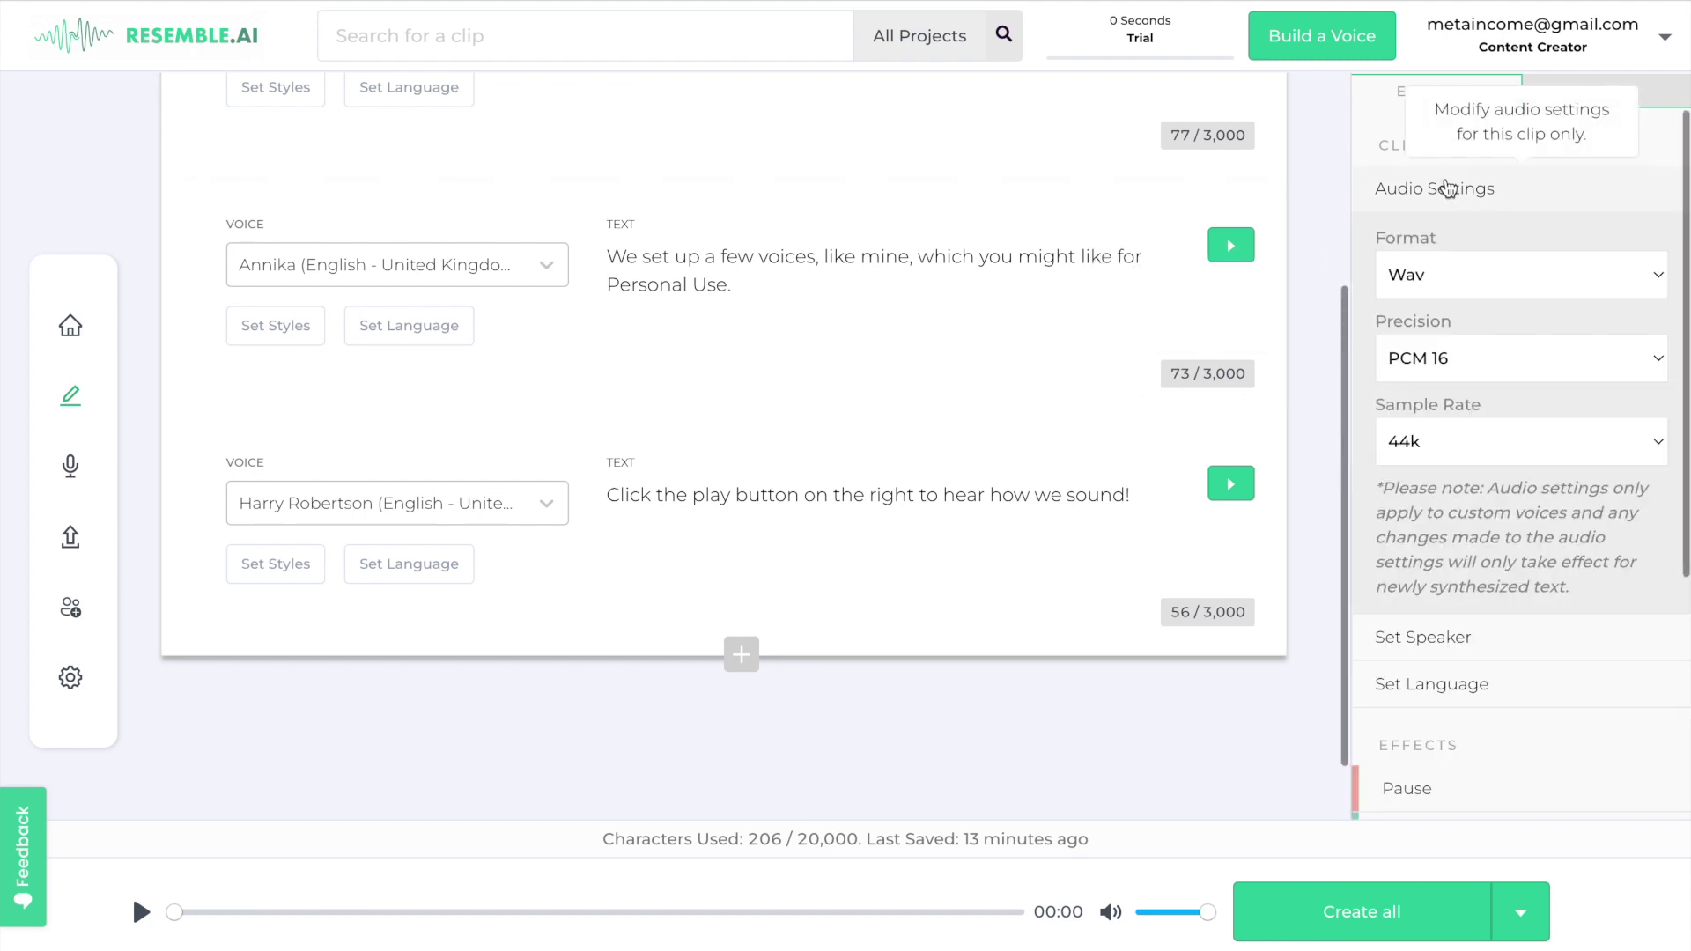
scroll(1482, 470, down, 4)
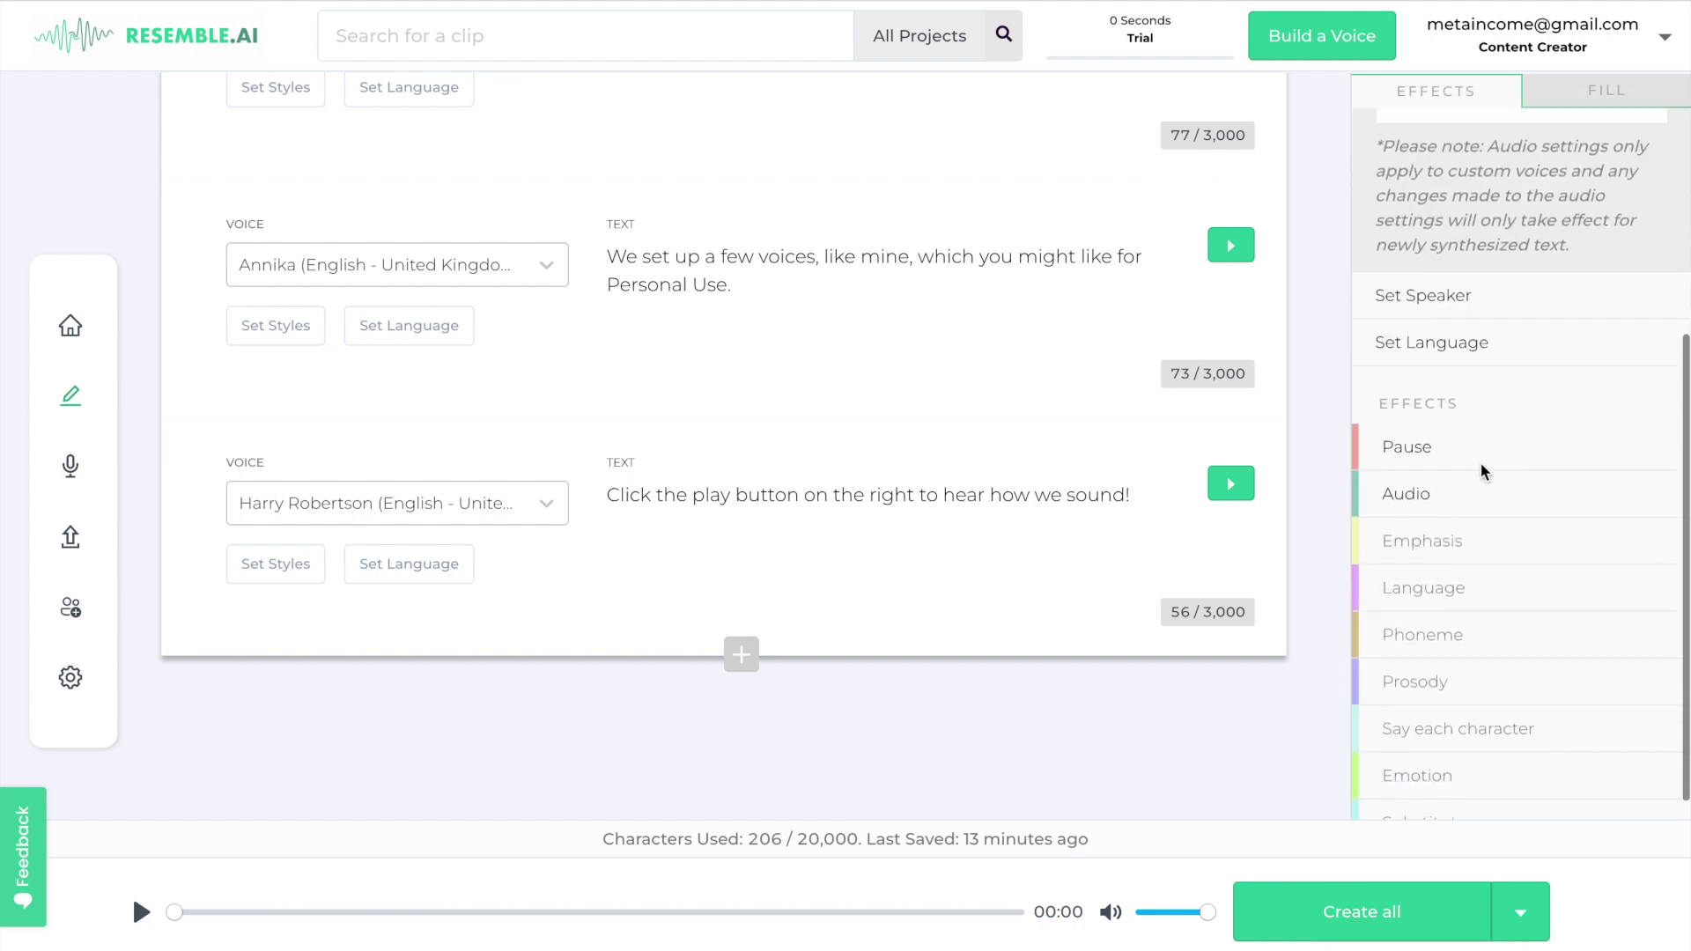
click(1458, 297)
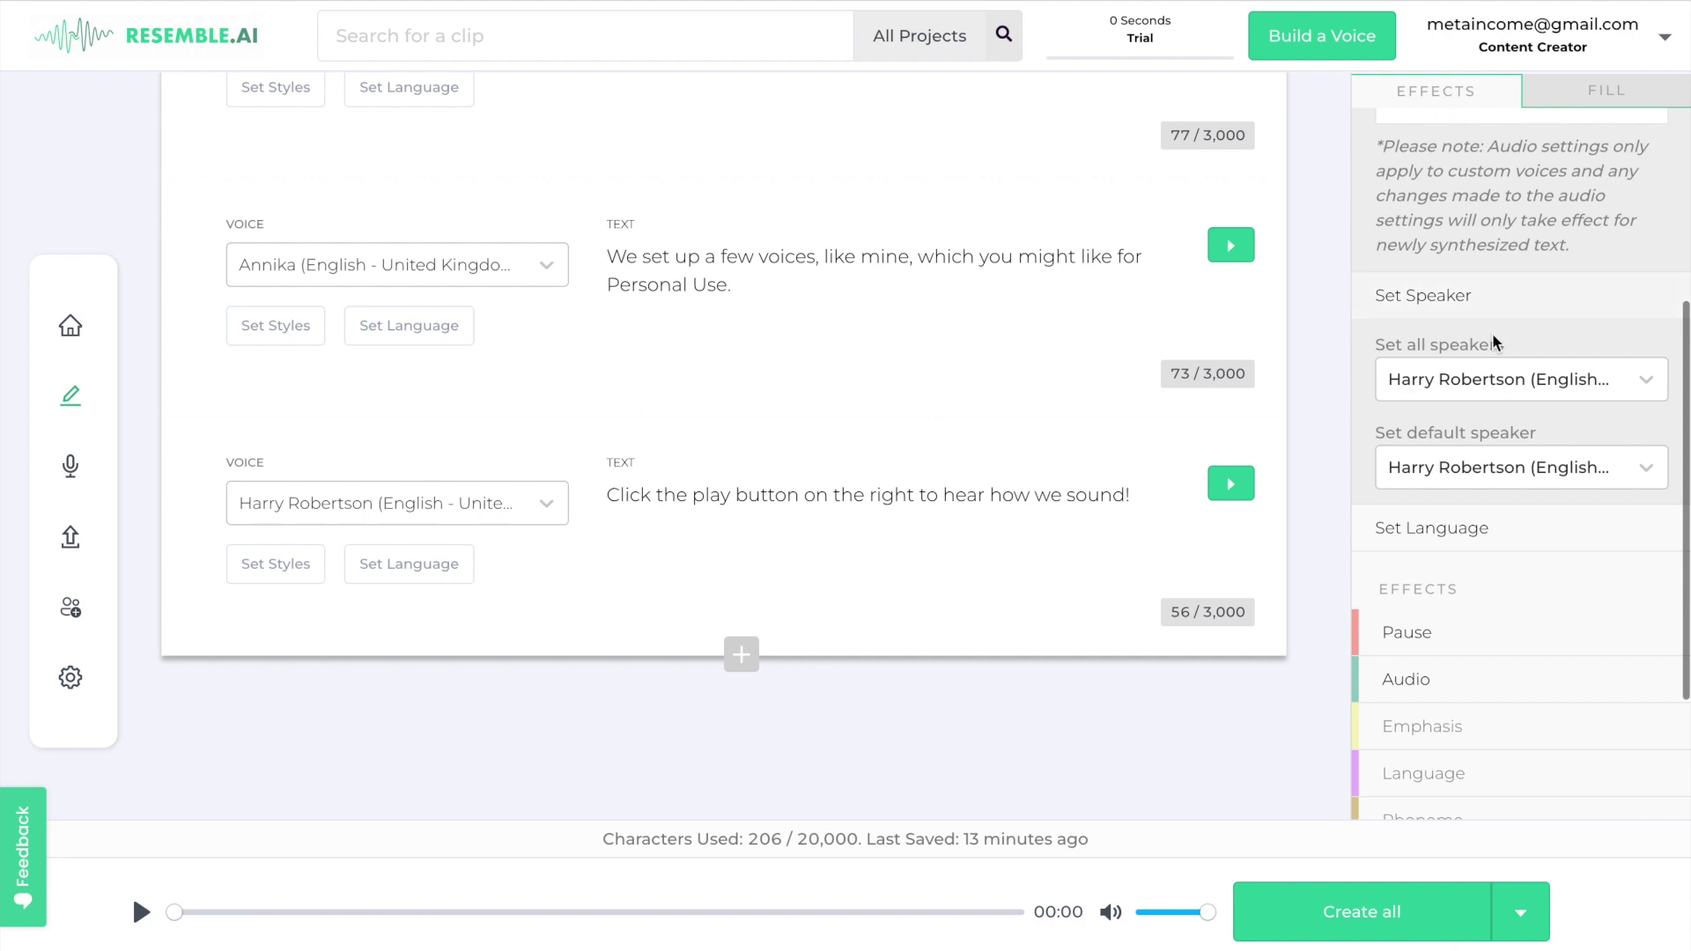
scroll(1495, 352, up, 4)
click(1434, 189)
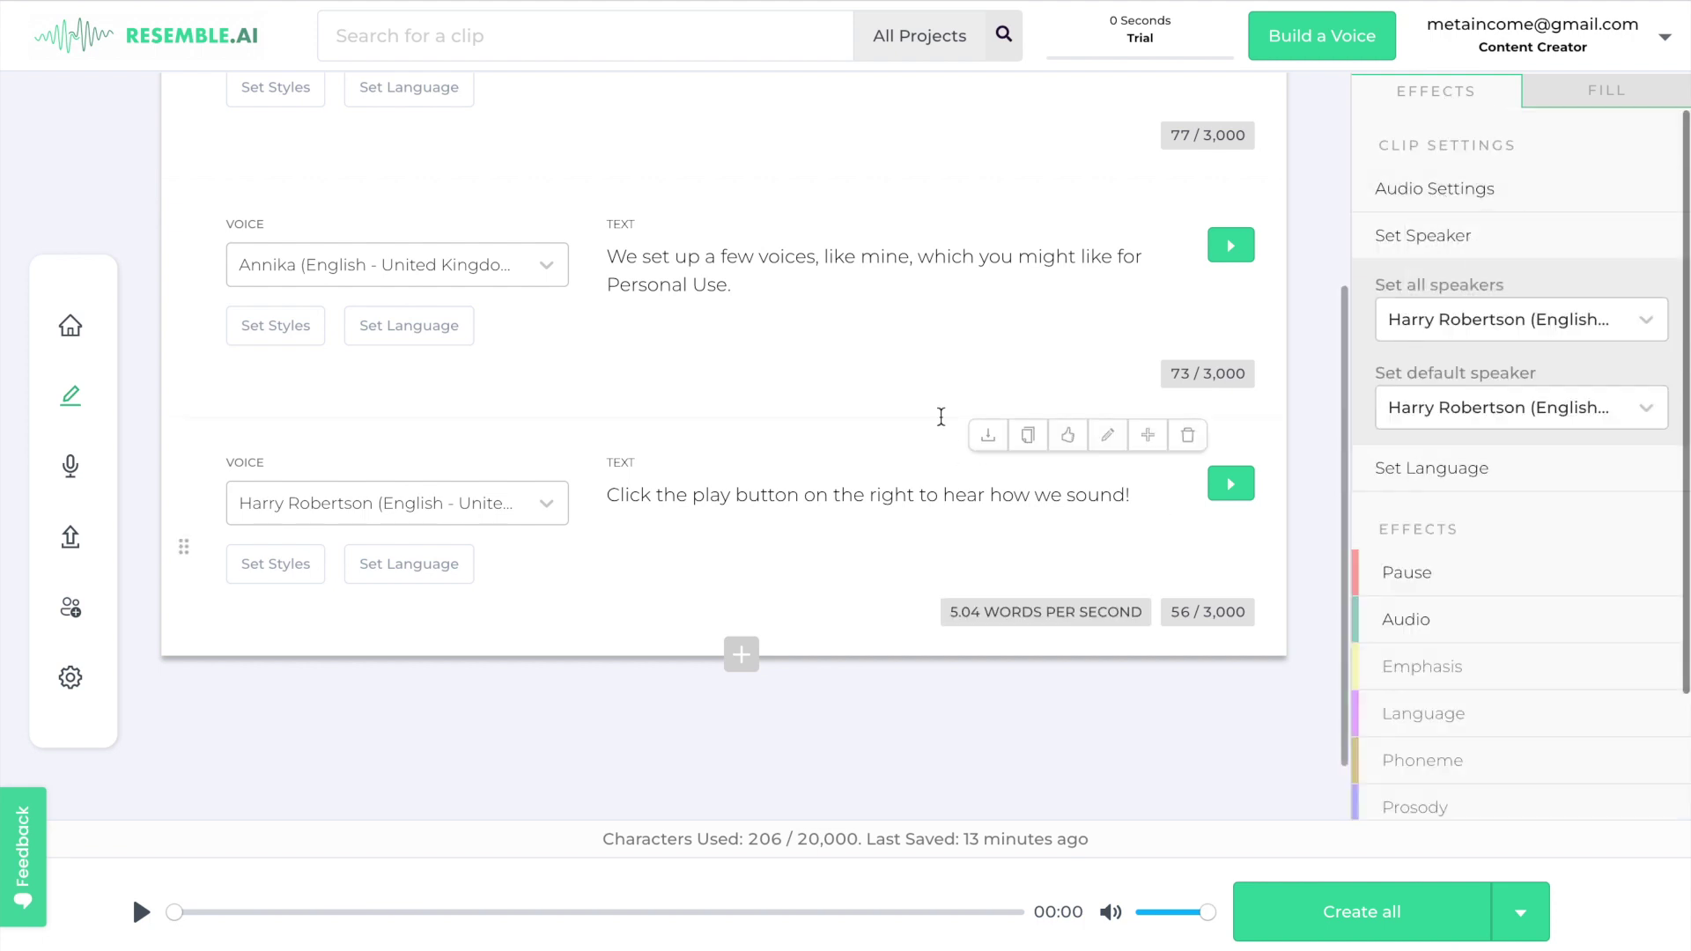
Step: Open AI Autocomplete for the third clip, voiced by Harry Robertson
scroll(1188, 574, up, 1)
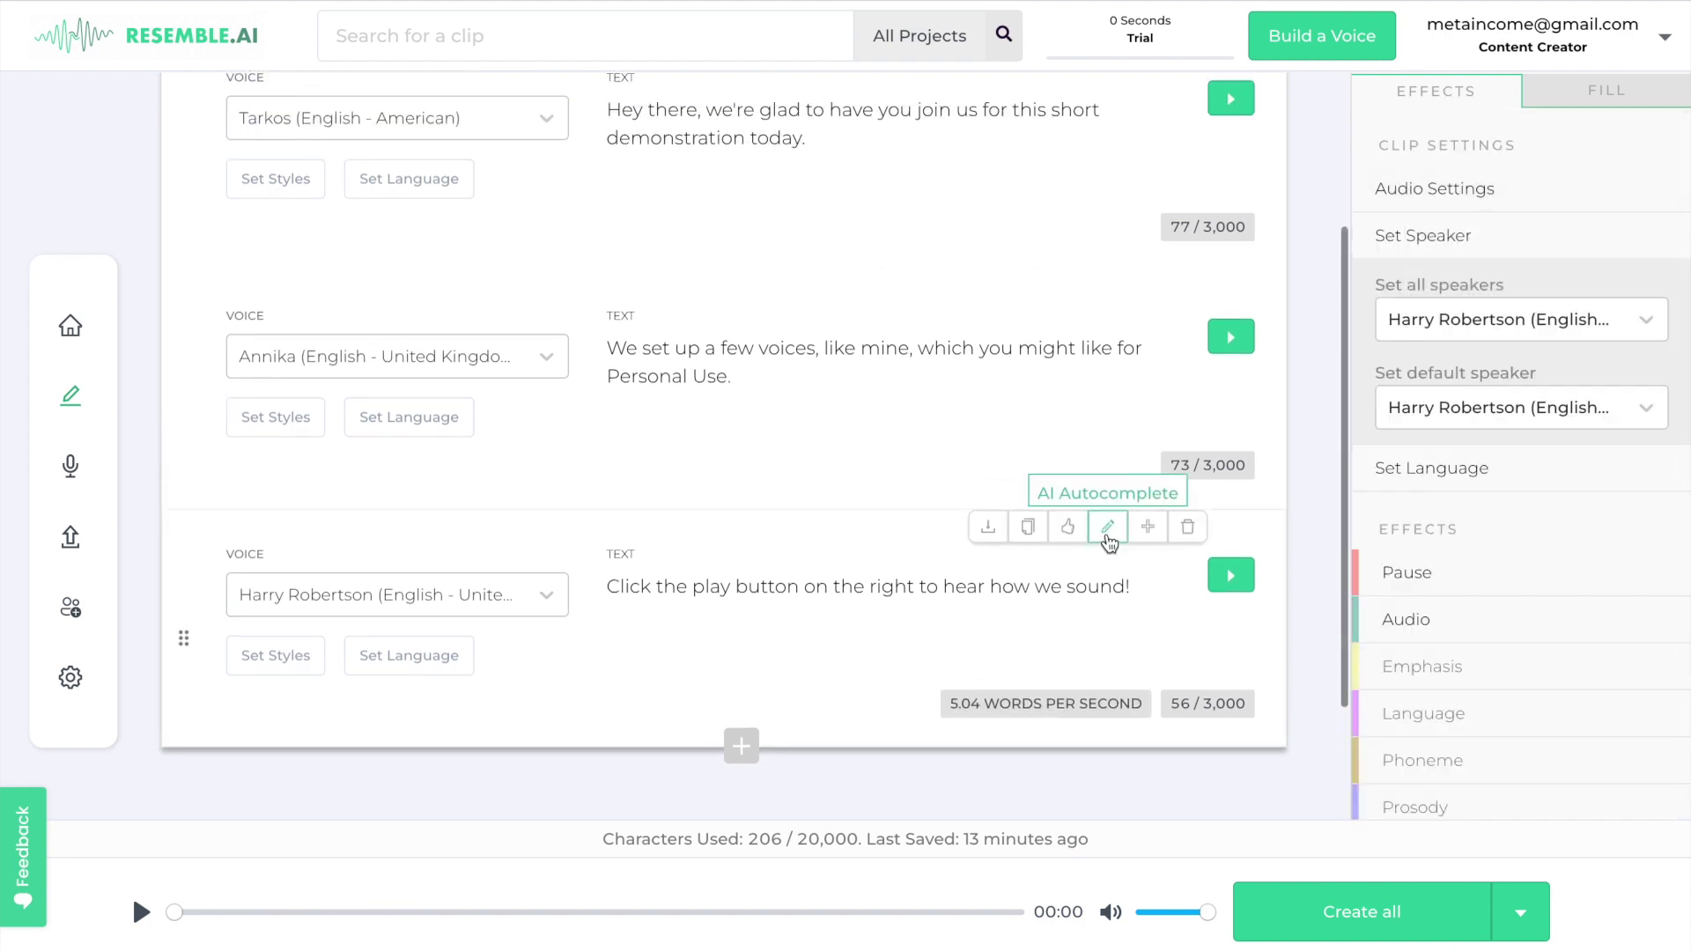
click(1109, 529)
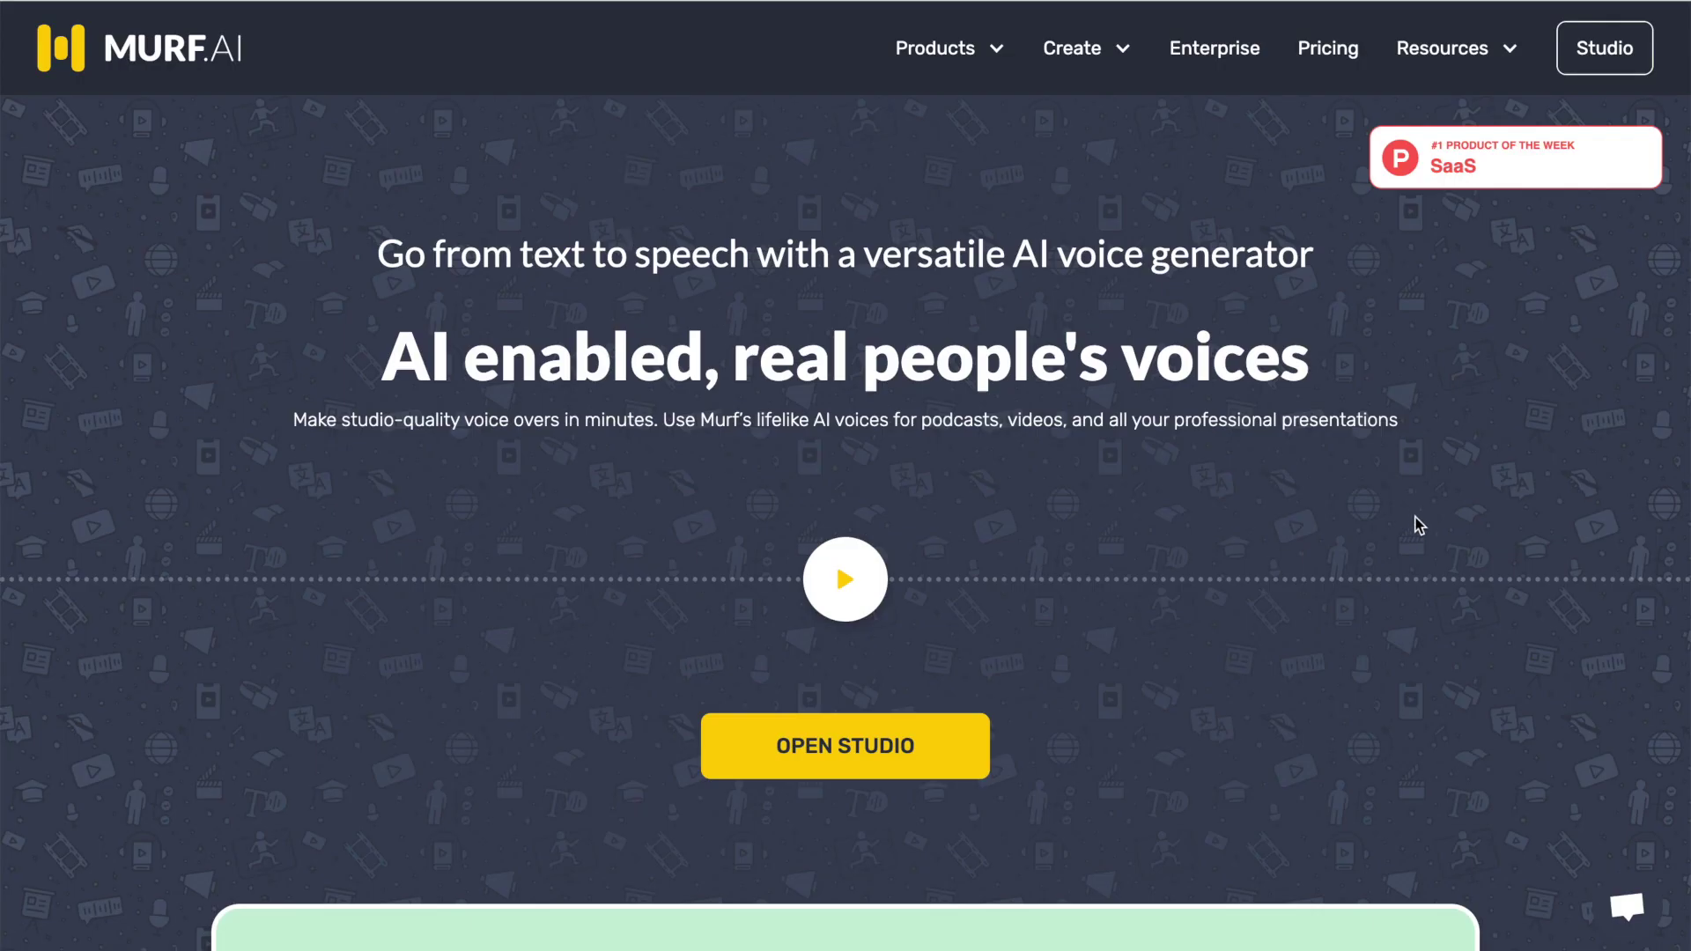
Step: Switch to the Murf.AI homepage and look over its award badges and the showcase of voices for different creators
scroll(1362, 585, down, 3)
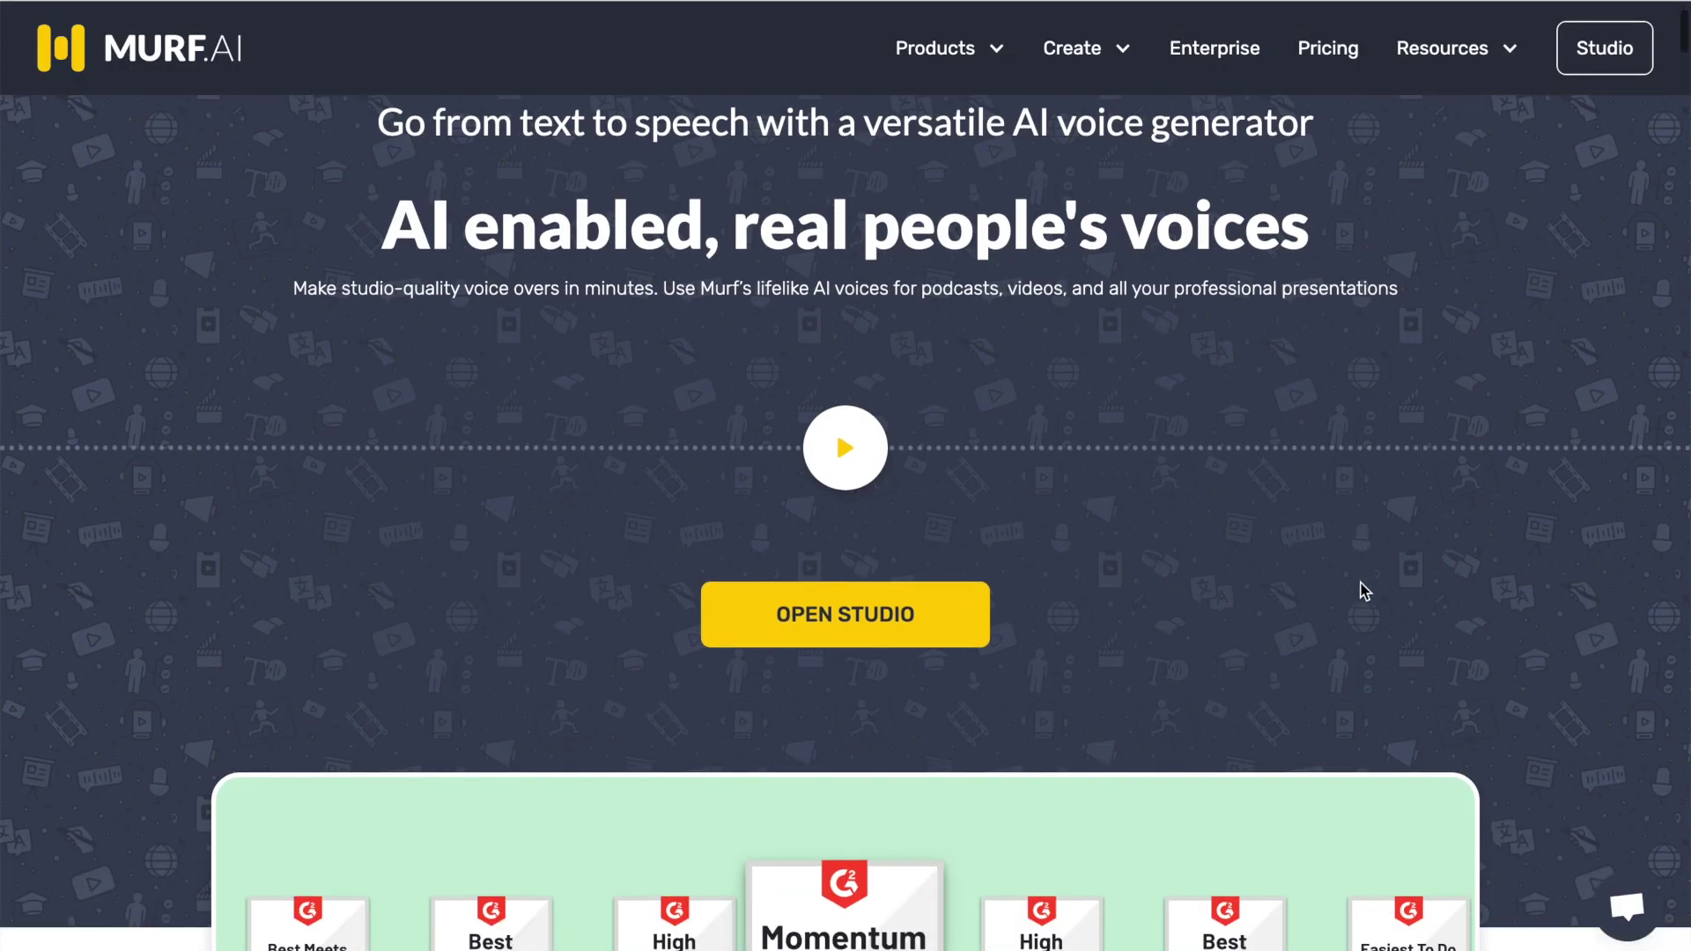
scroll(1363, 585, up, 3)
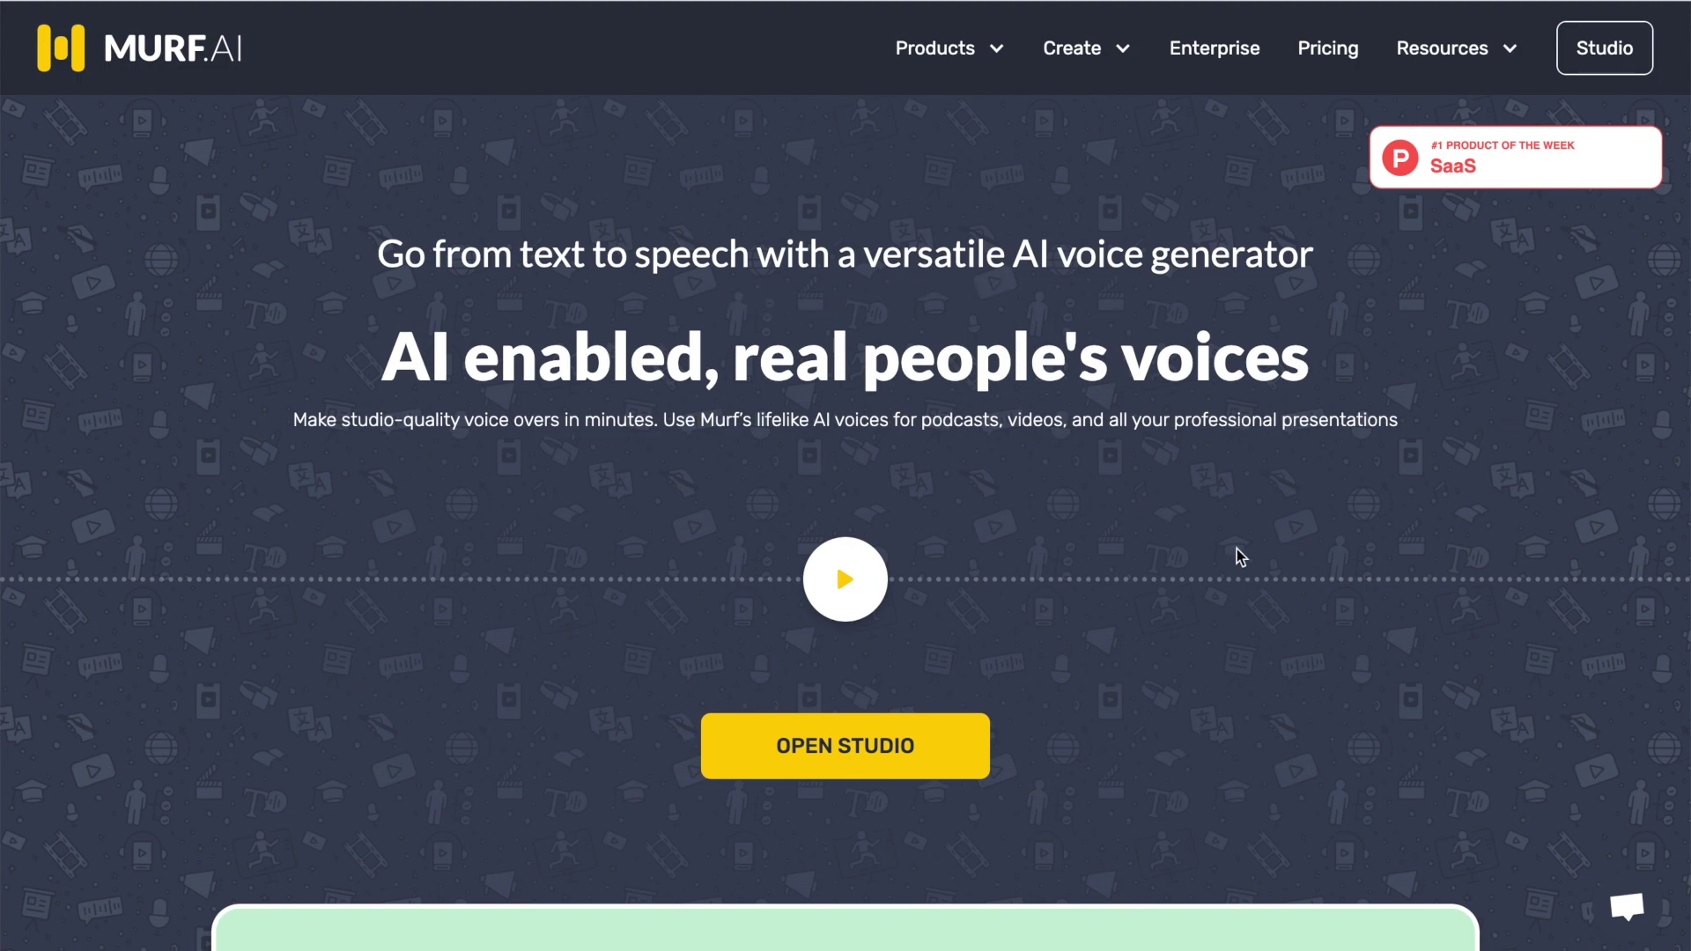
scroll(1363, 599, down, 15)
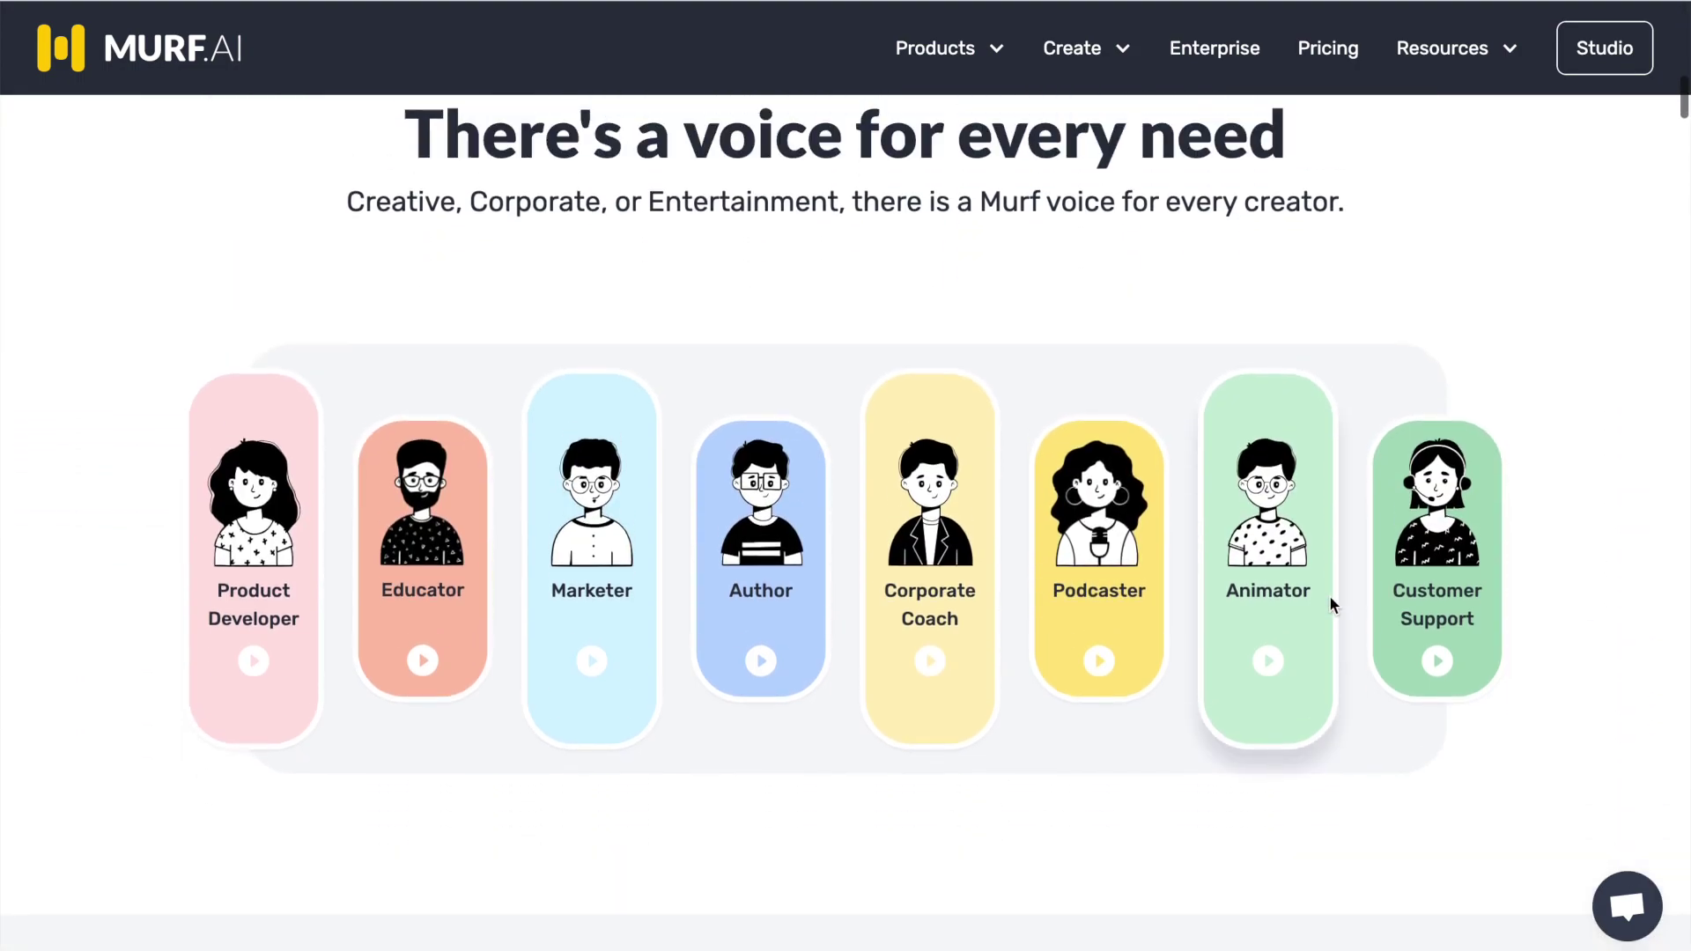
scroll(1330, 598, up, 8)
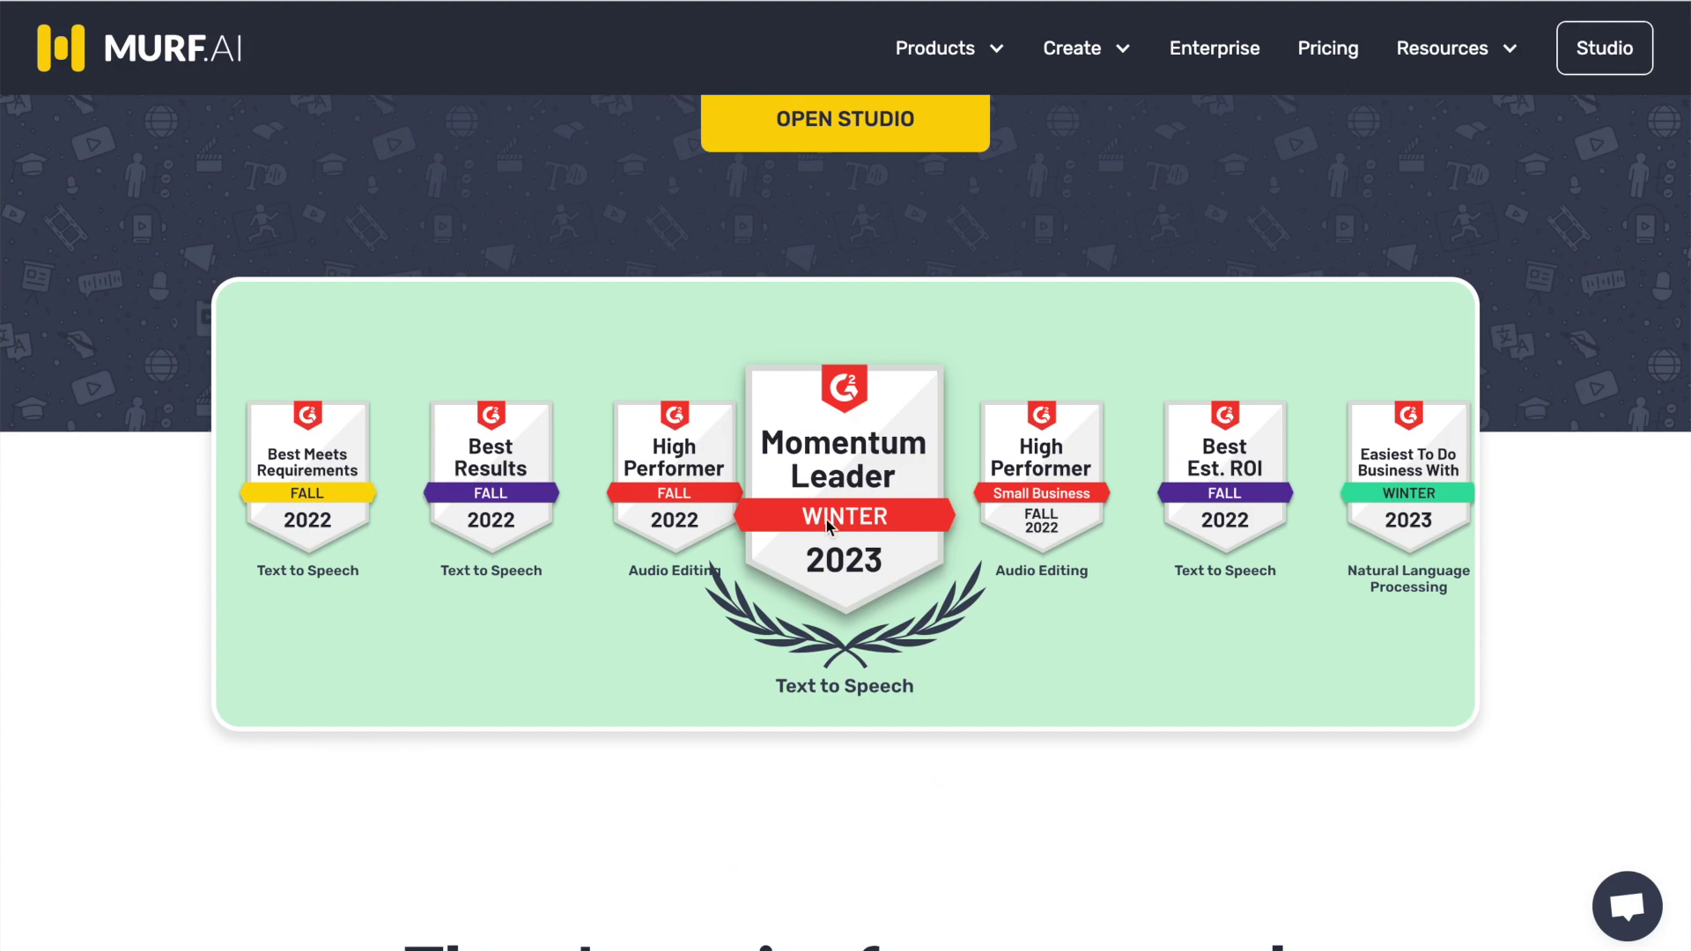
scroll(1171, 583, down, 8)
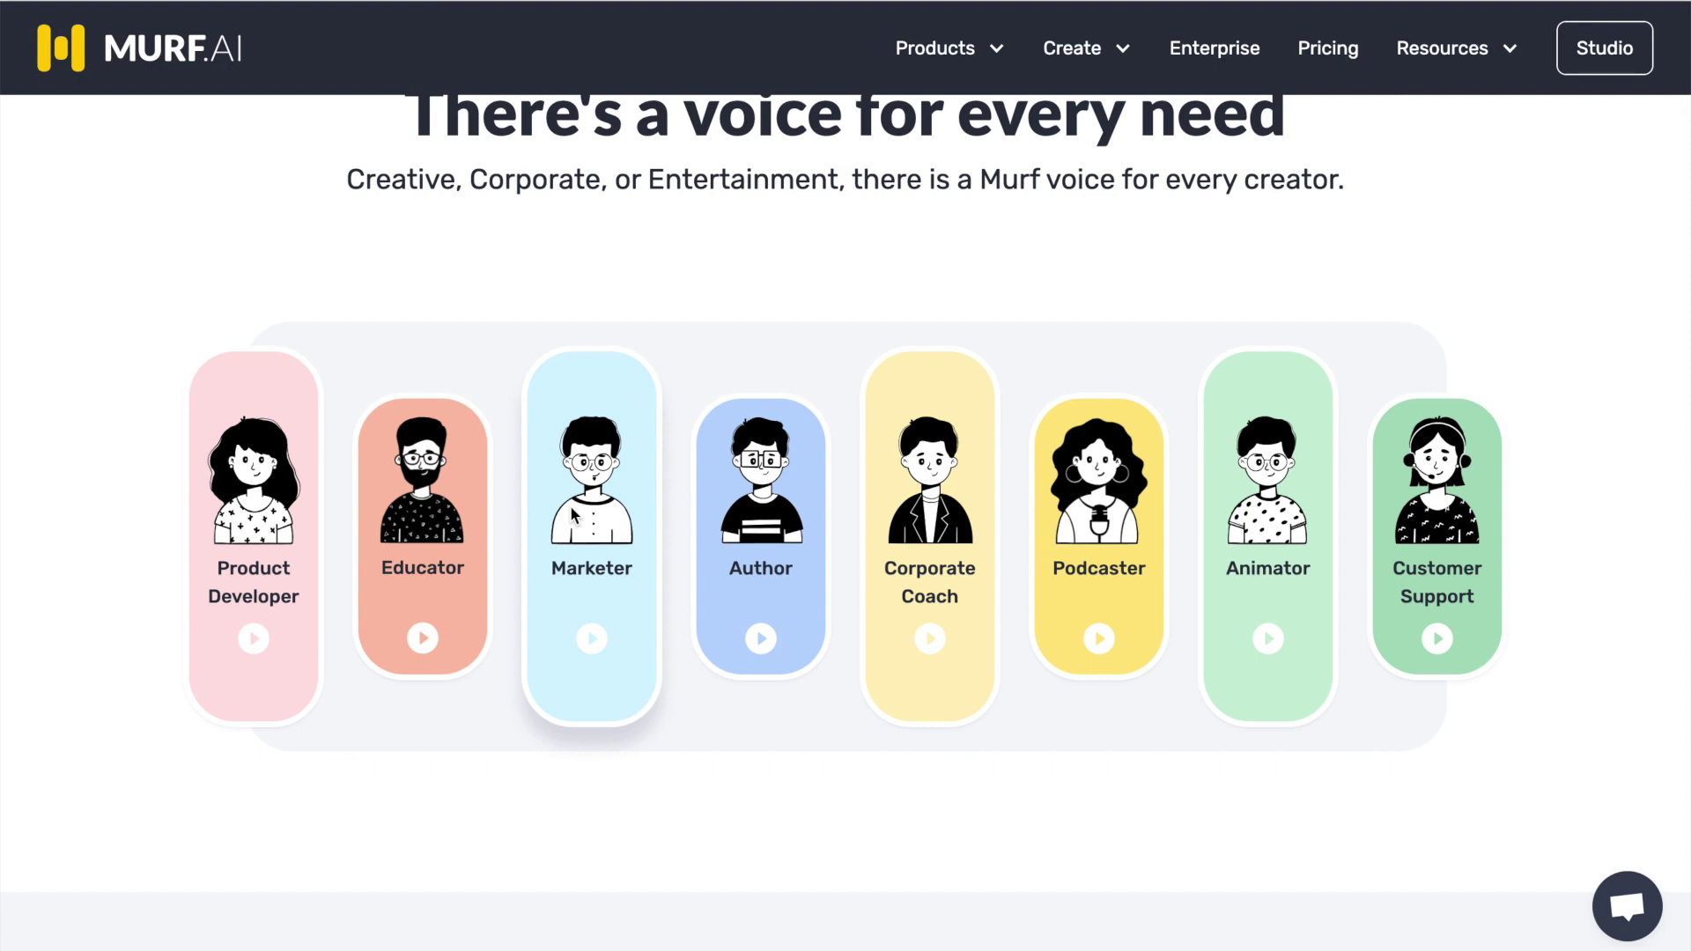
Step: Listen to the Marketer voice sample, stop it, and play the Author voice sample
click(587, 637)
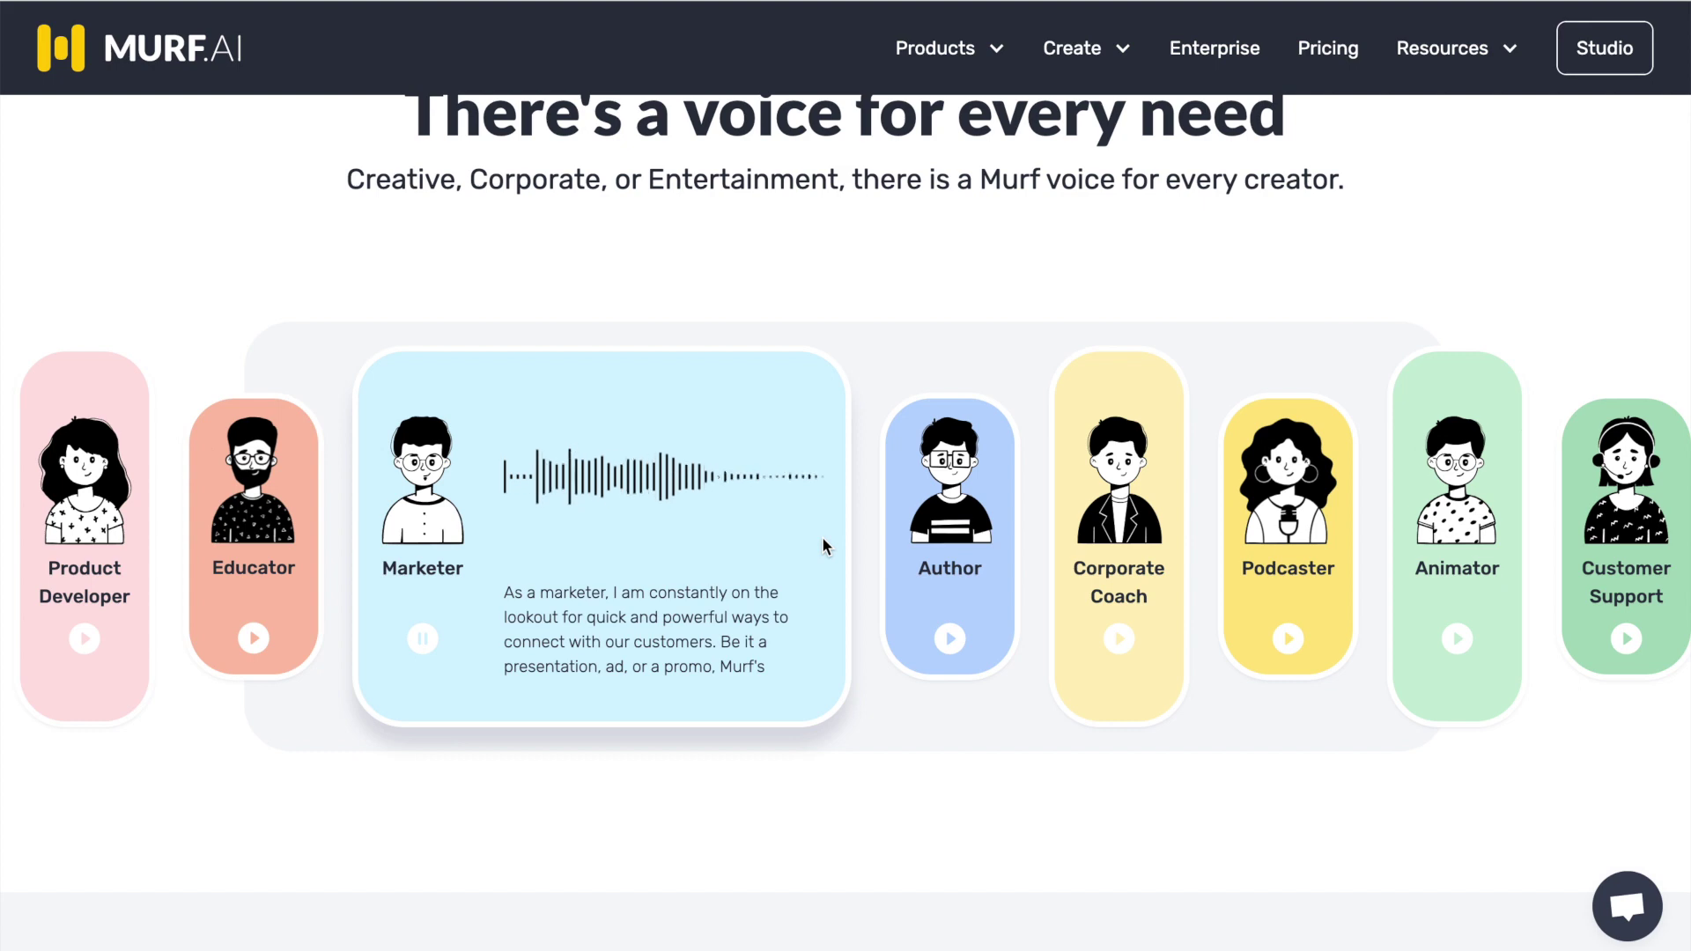
scroll(822, 536, up, 1)
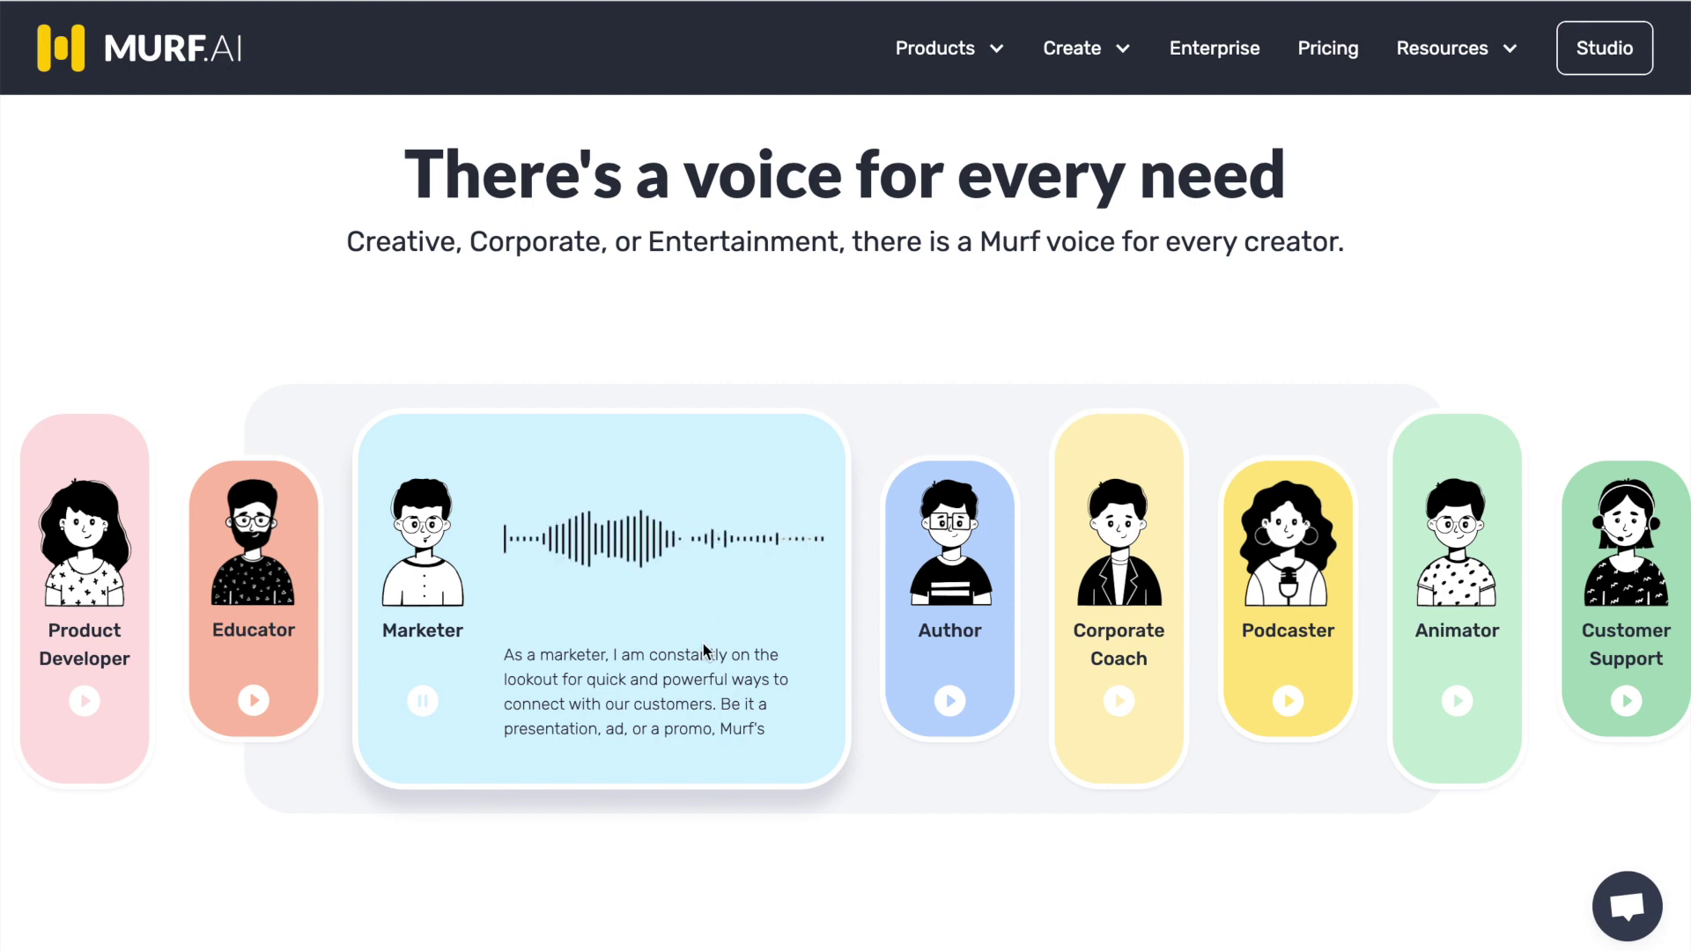
click(423, 701)
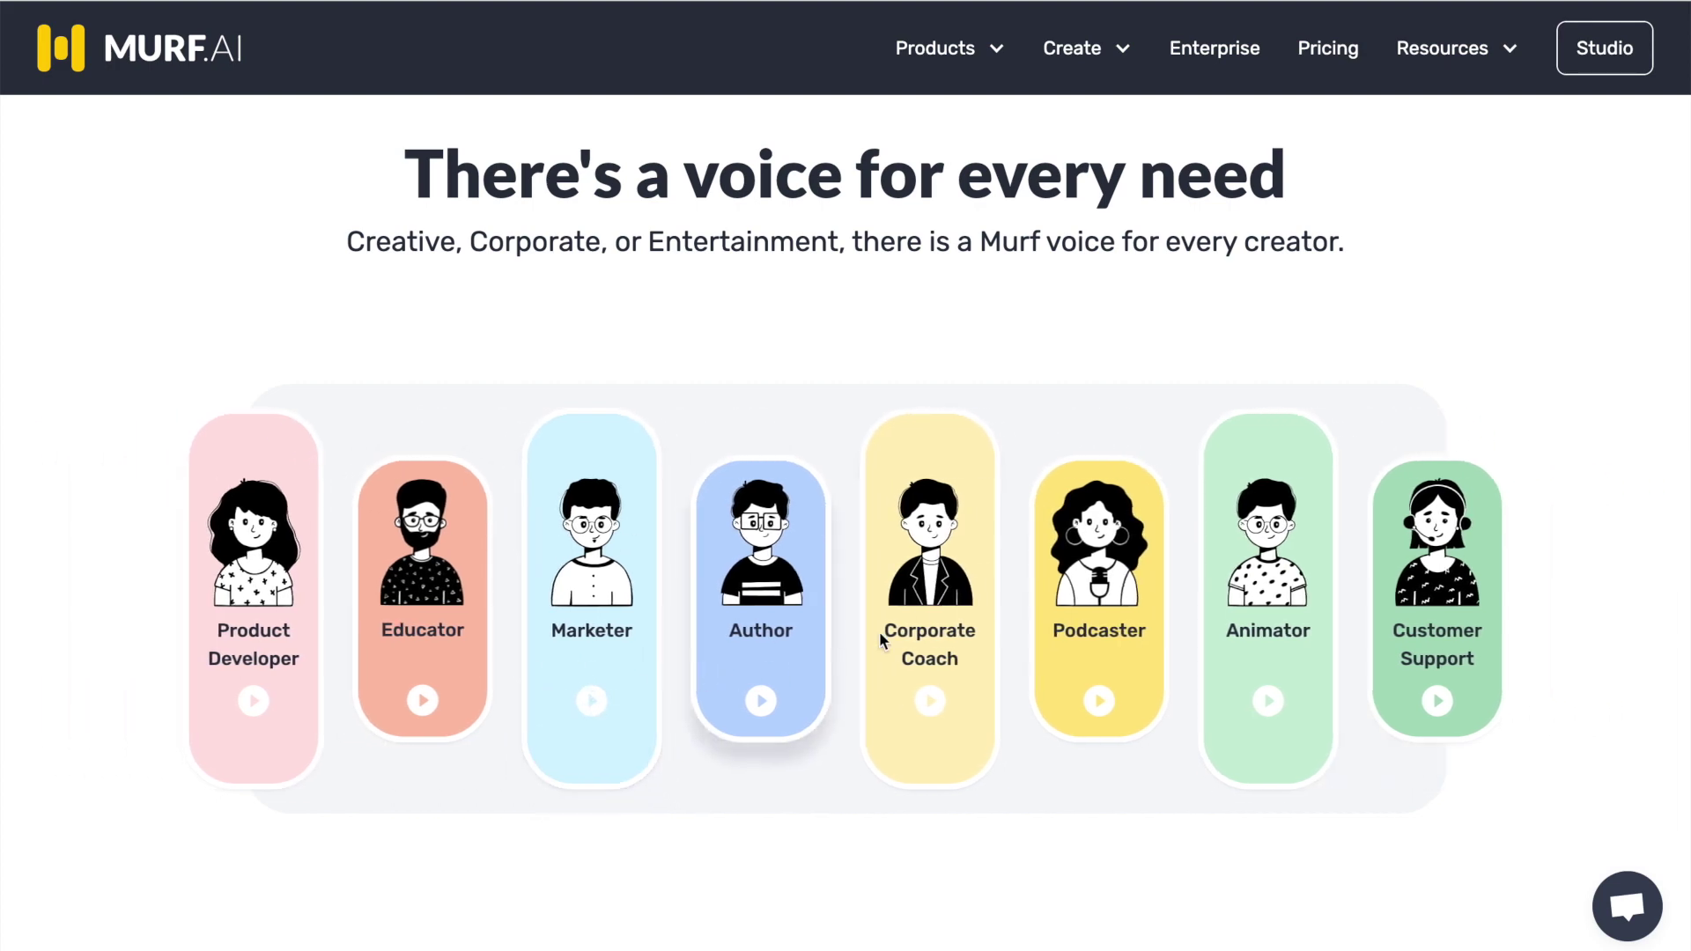
click(760, 702)
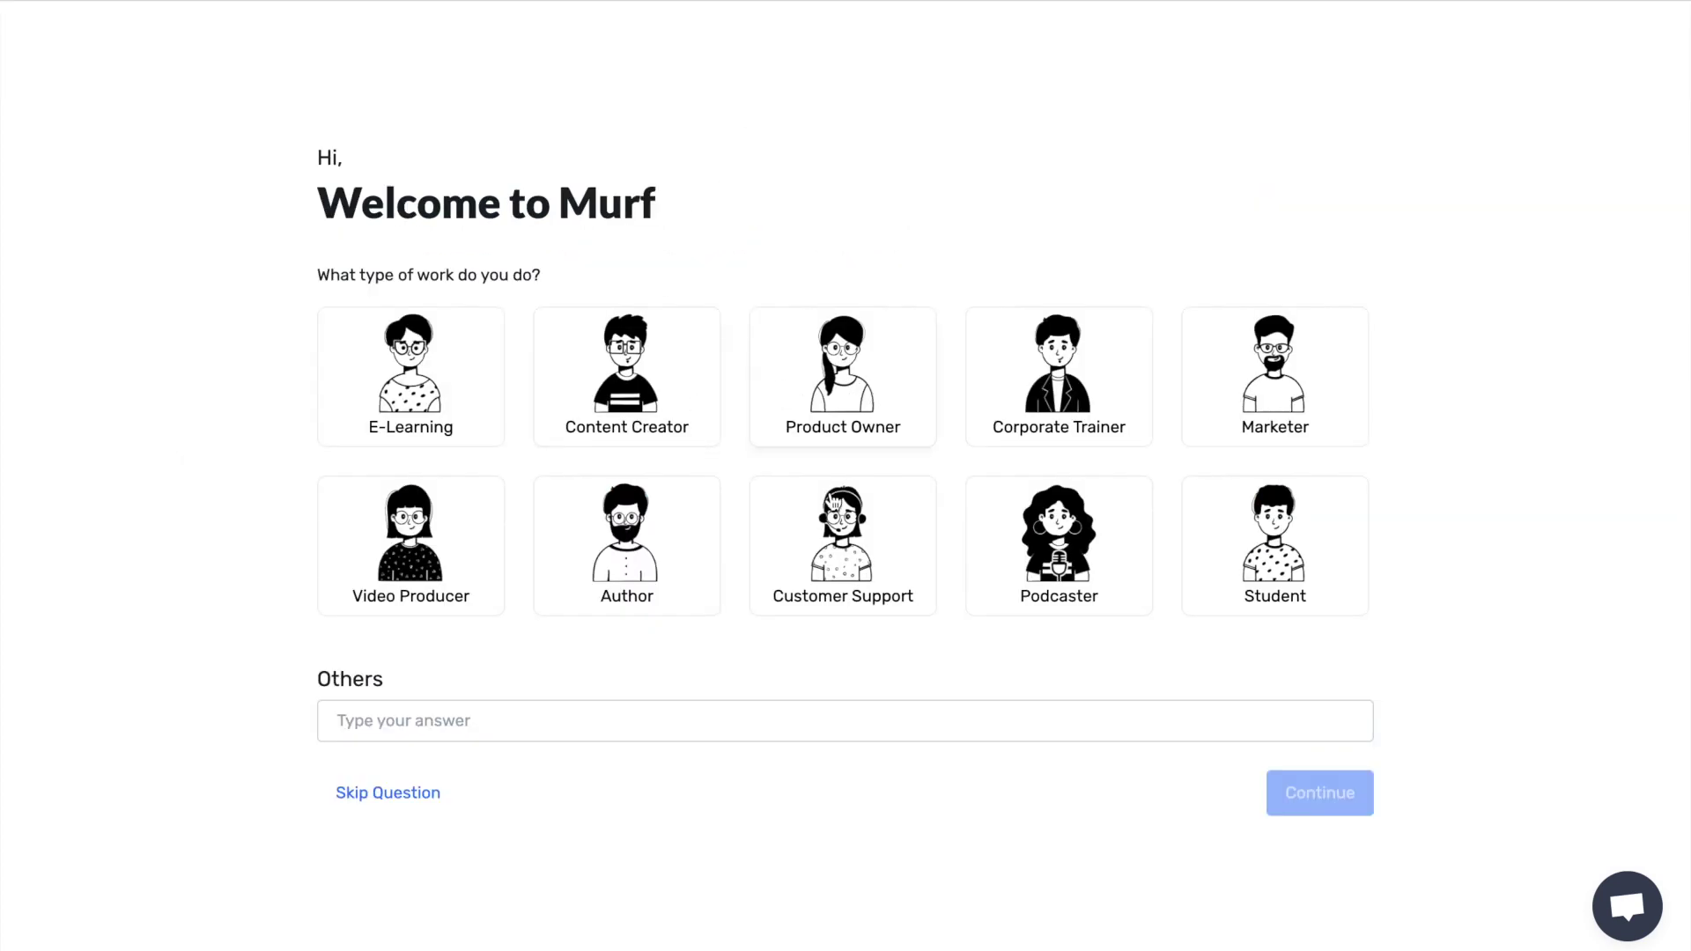
Step: Choose Content Creator as the type of work and create a first video project of the Social Media type
click(621, 374)
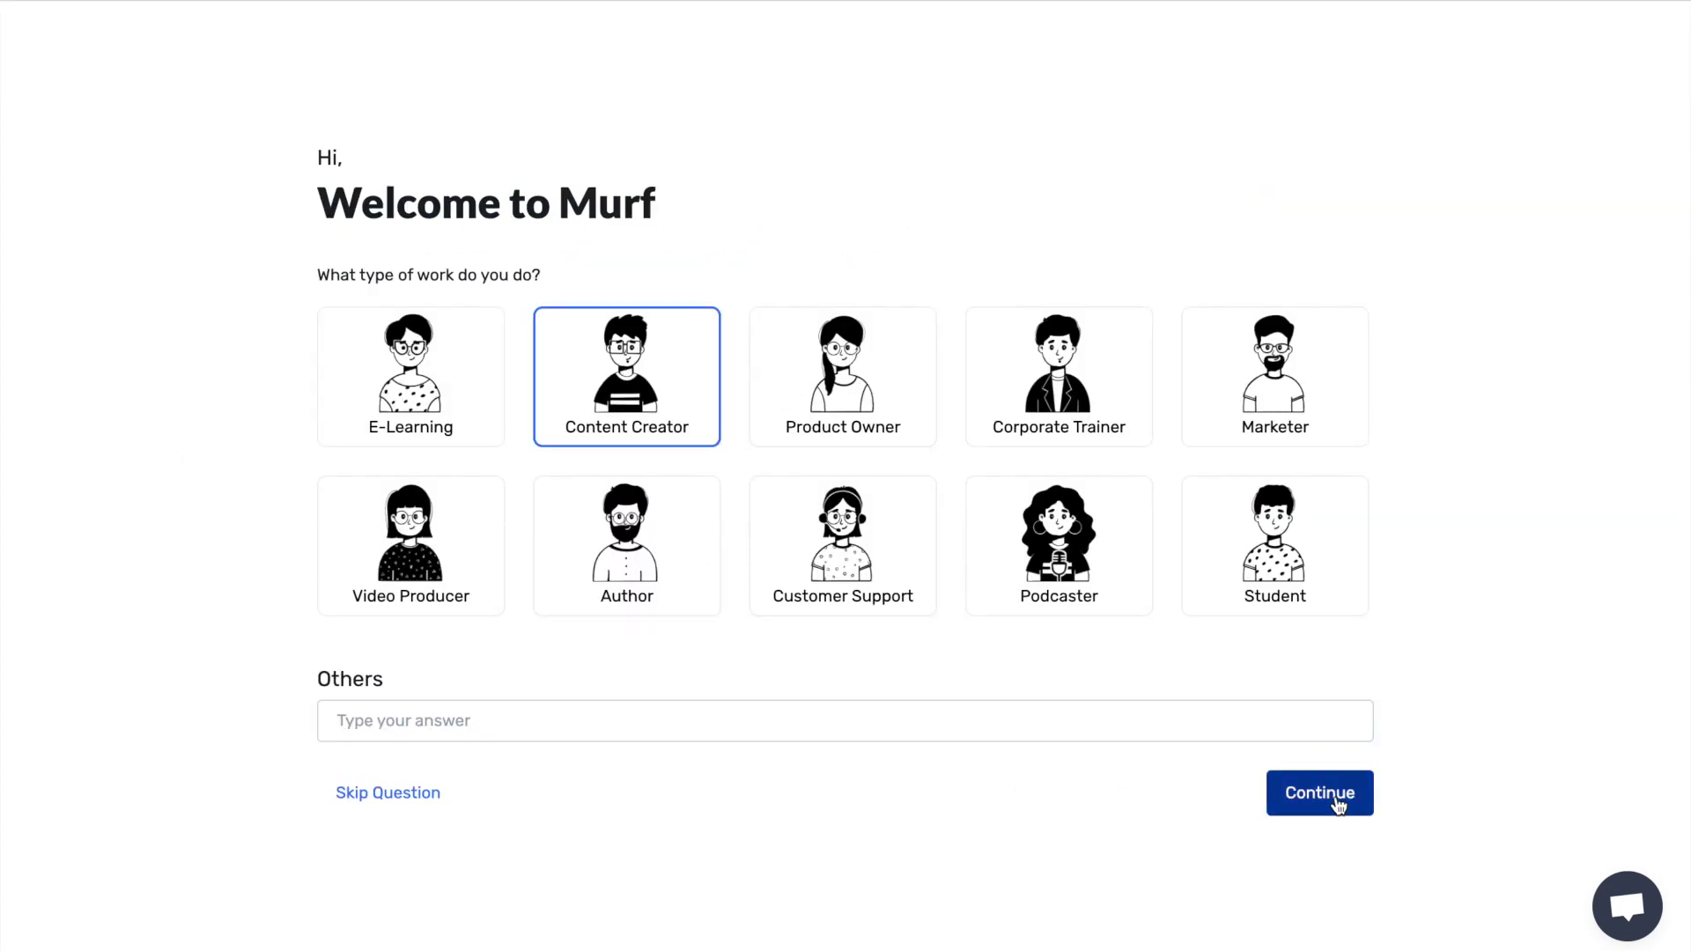
click(1338, 802)
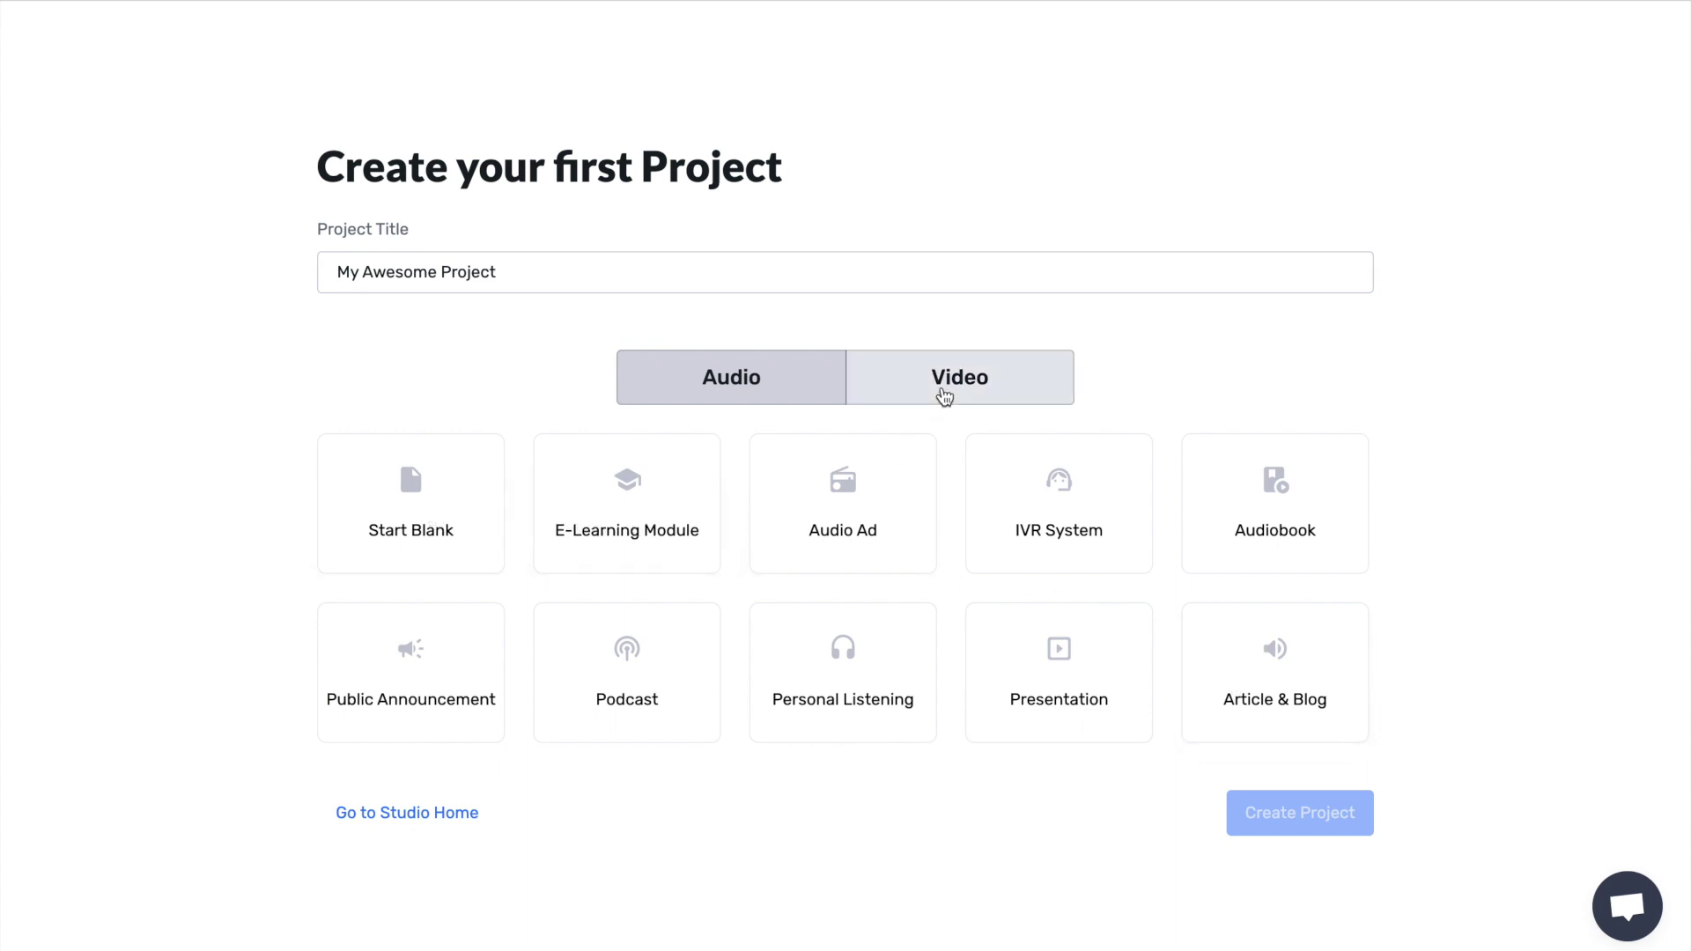
click(945, 396)
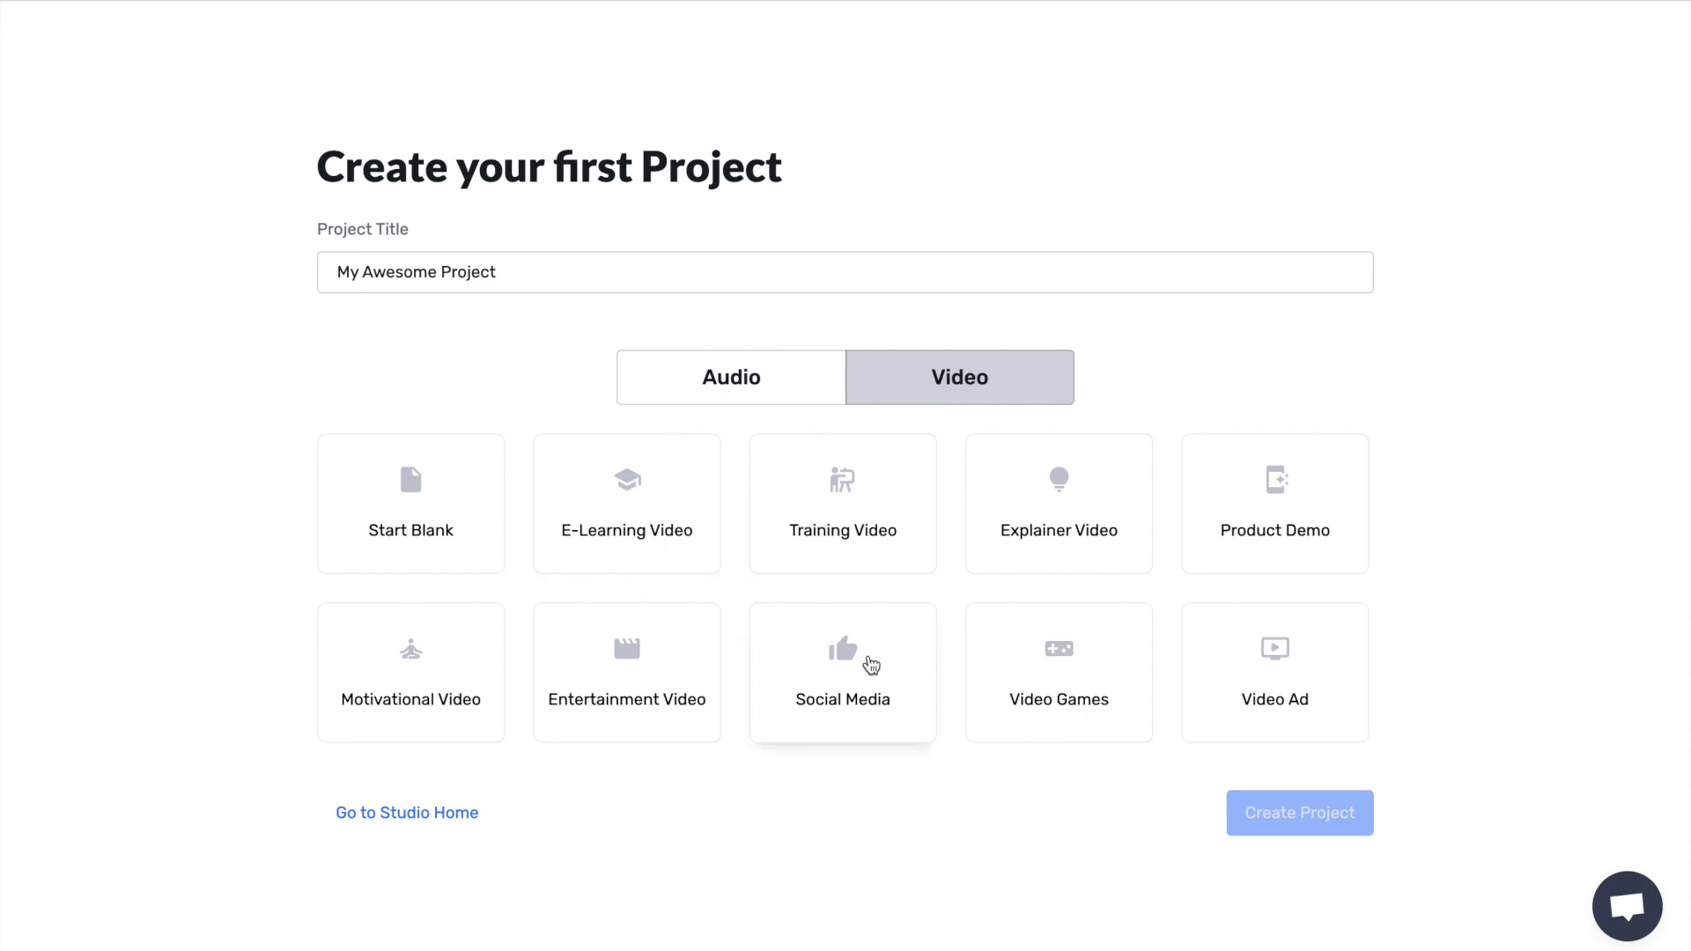
click(868, 665)
click(1246, 801)
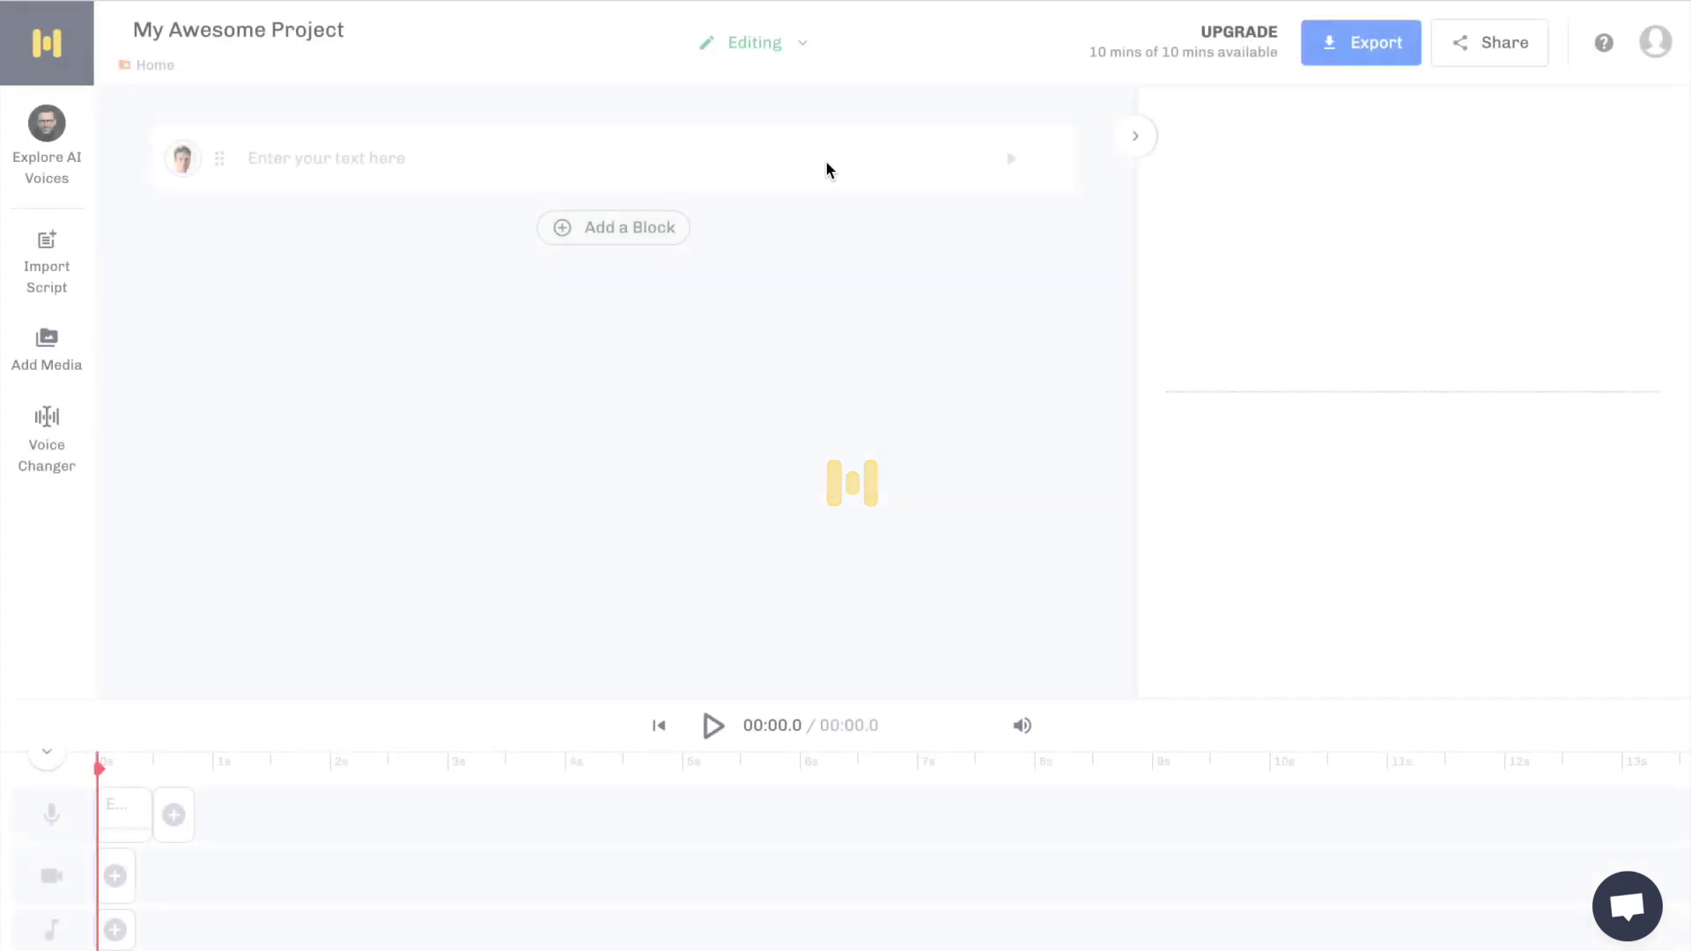
Step: Review the voices offered for the empty text block and close the selection without changing the voice
click(385, 163)
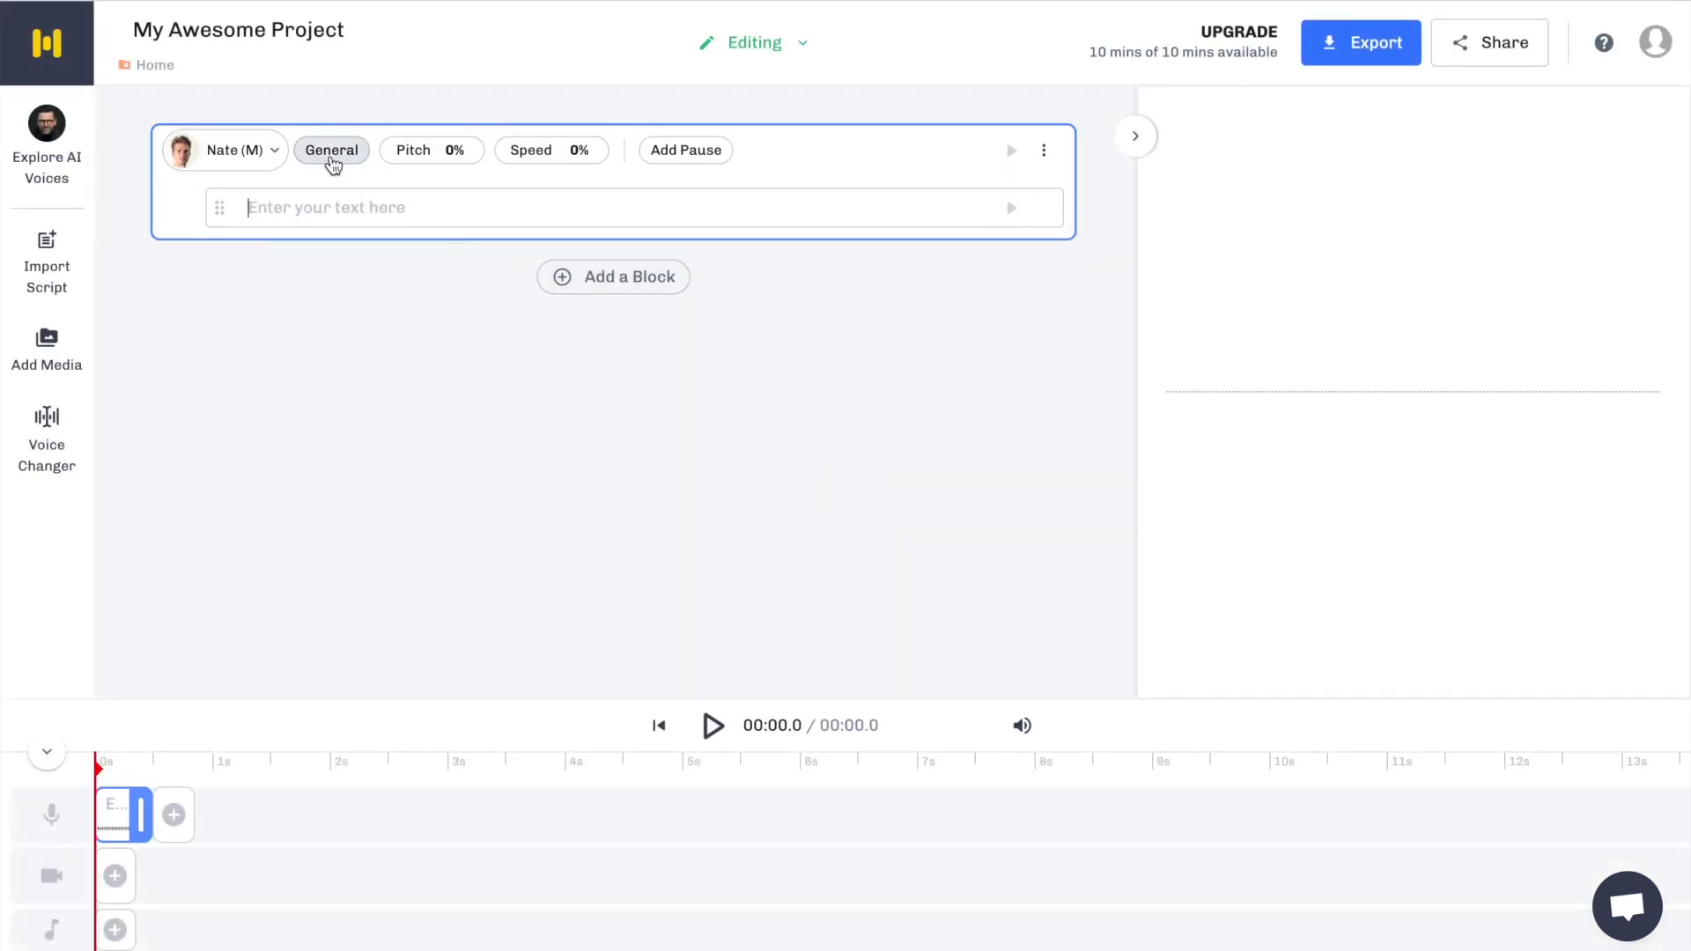
click(273, 154)
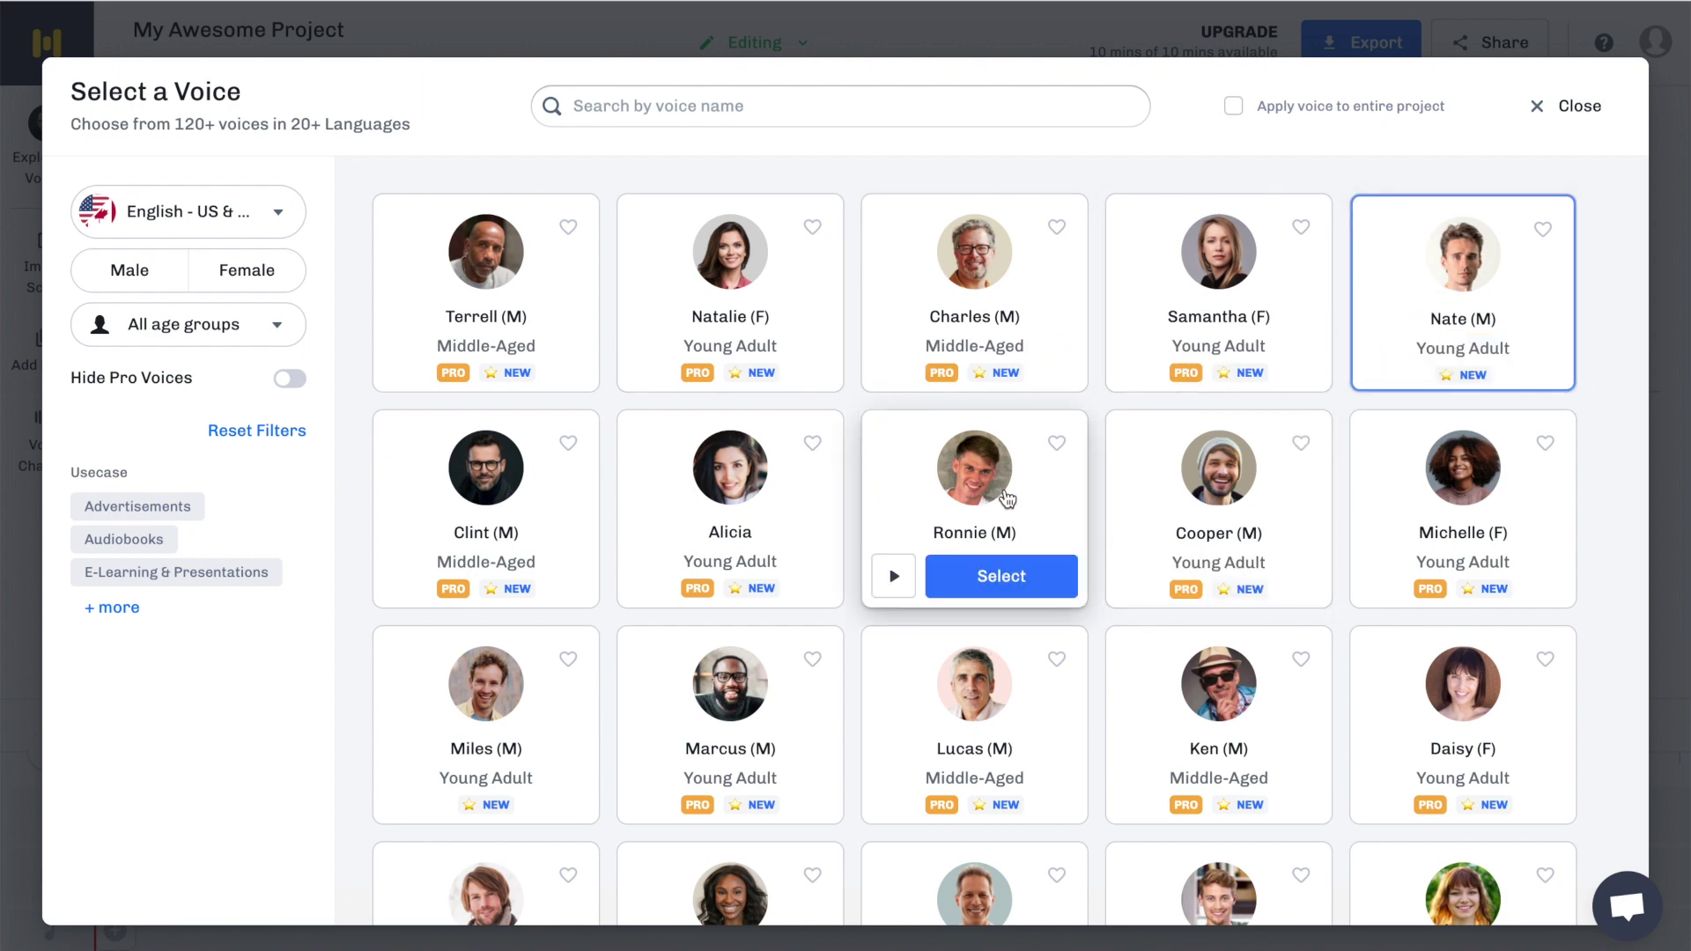
click(1562, 123)
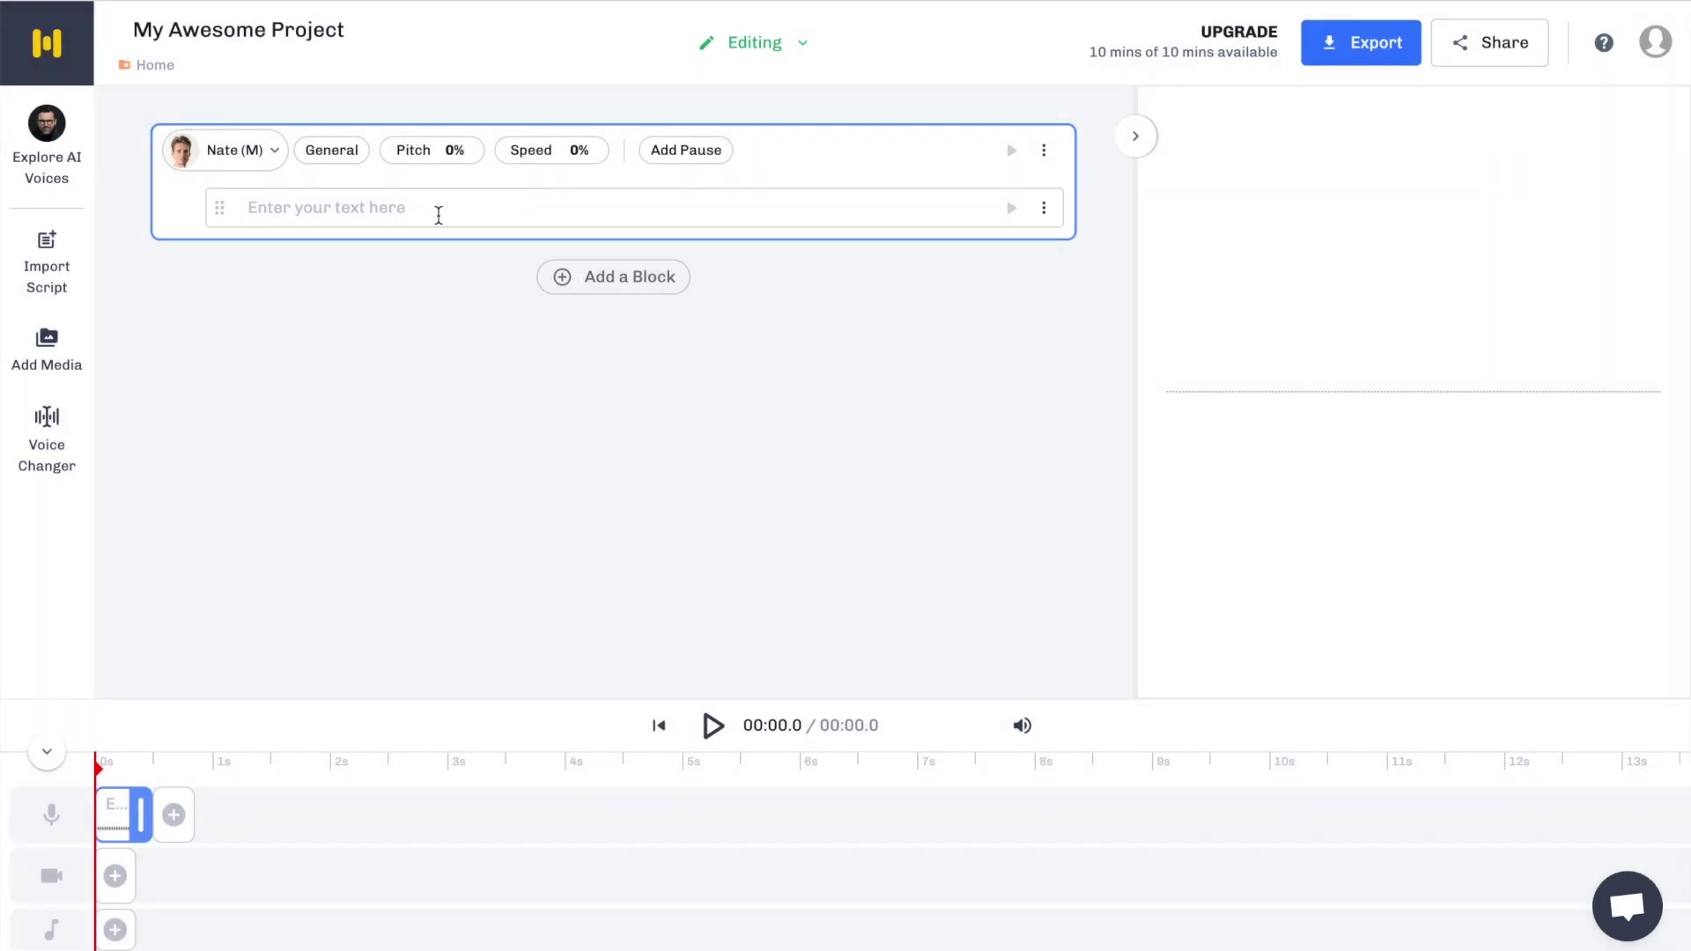
Step: Enter "This is a quick test to try out the voice sample from Nate" in the text block and generate its speech
click(438, 213)
text(This is a quick te)
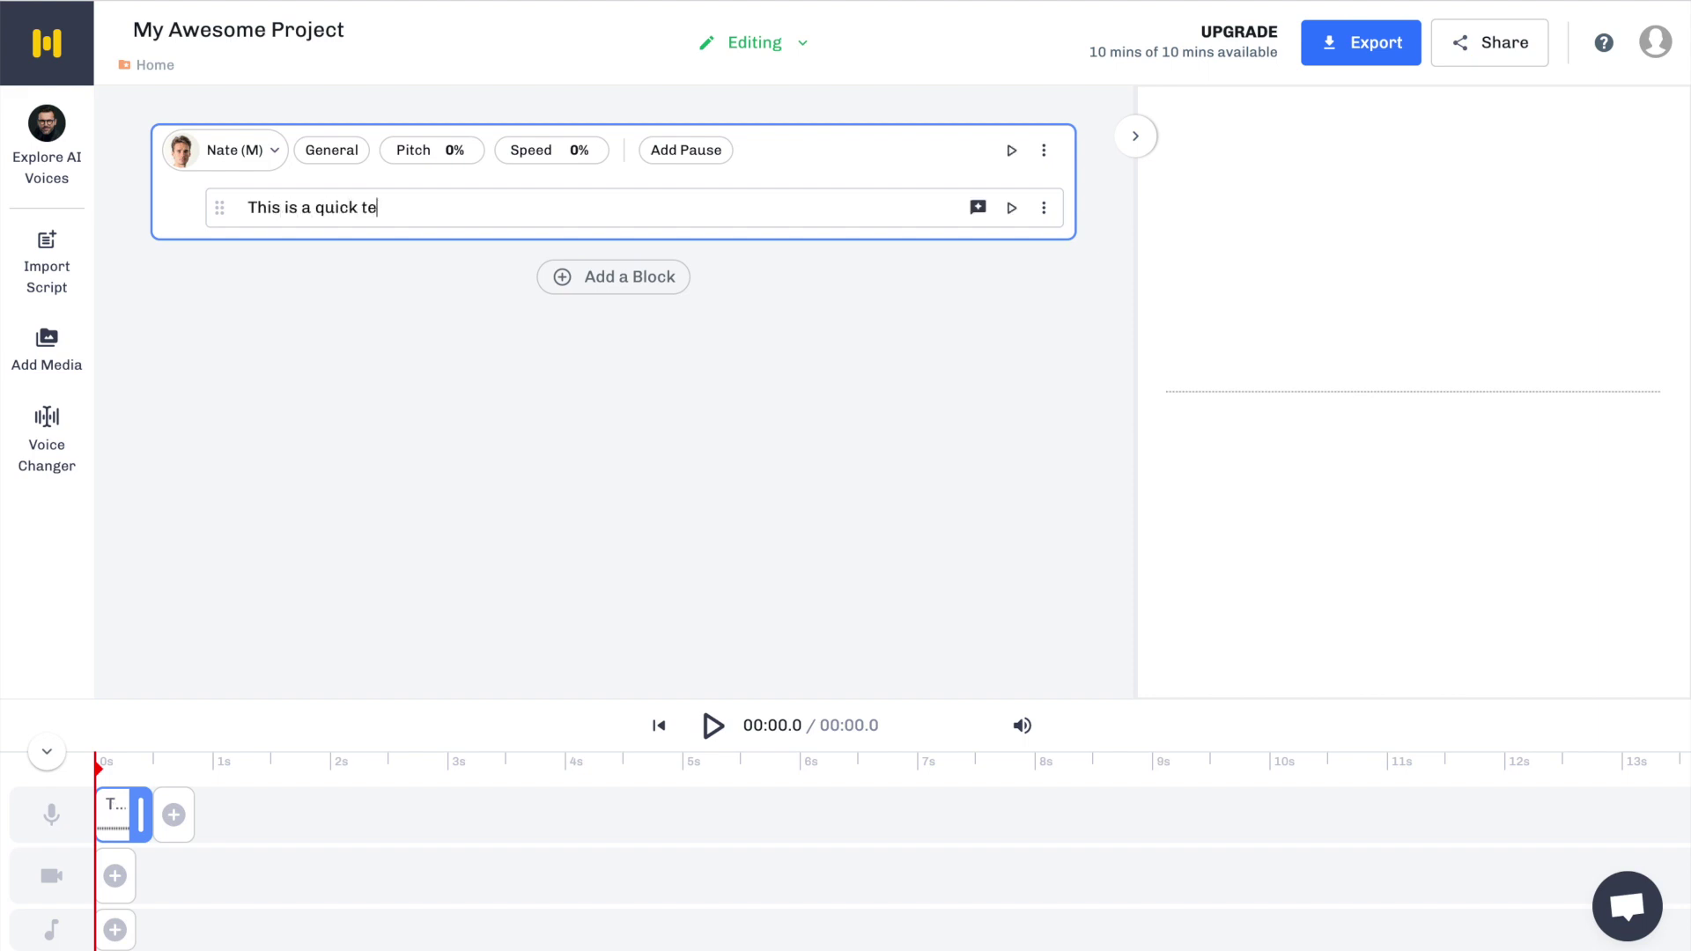
text(st to try out)
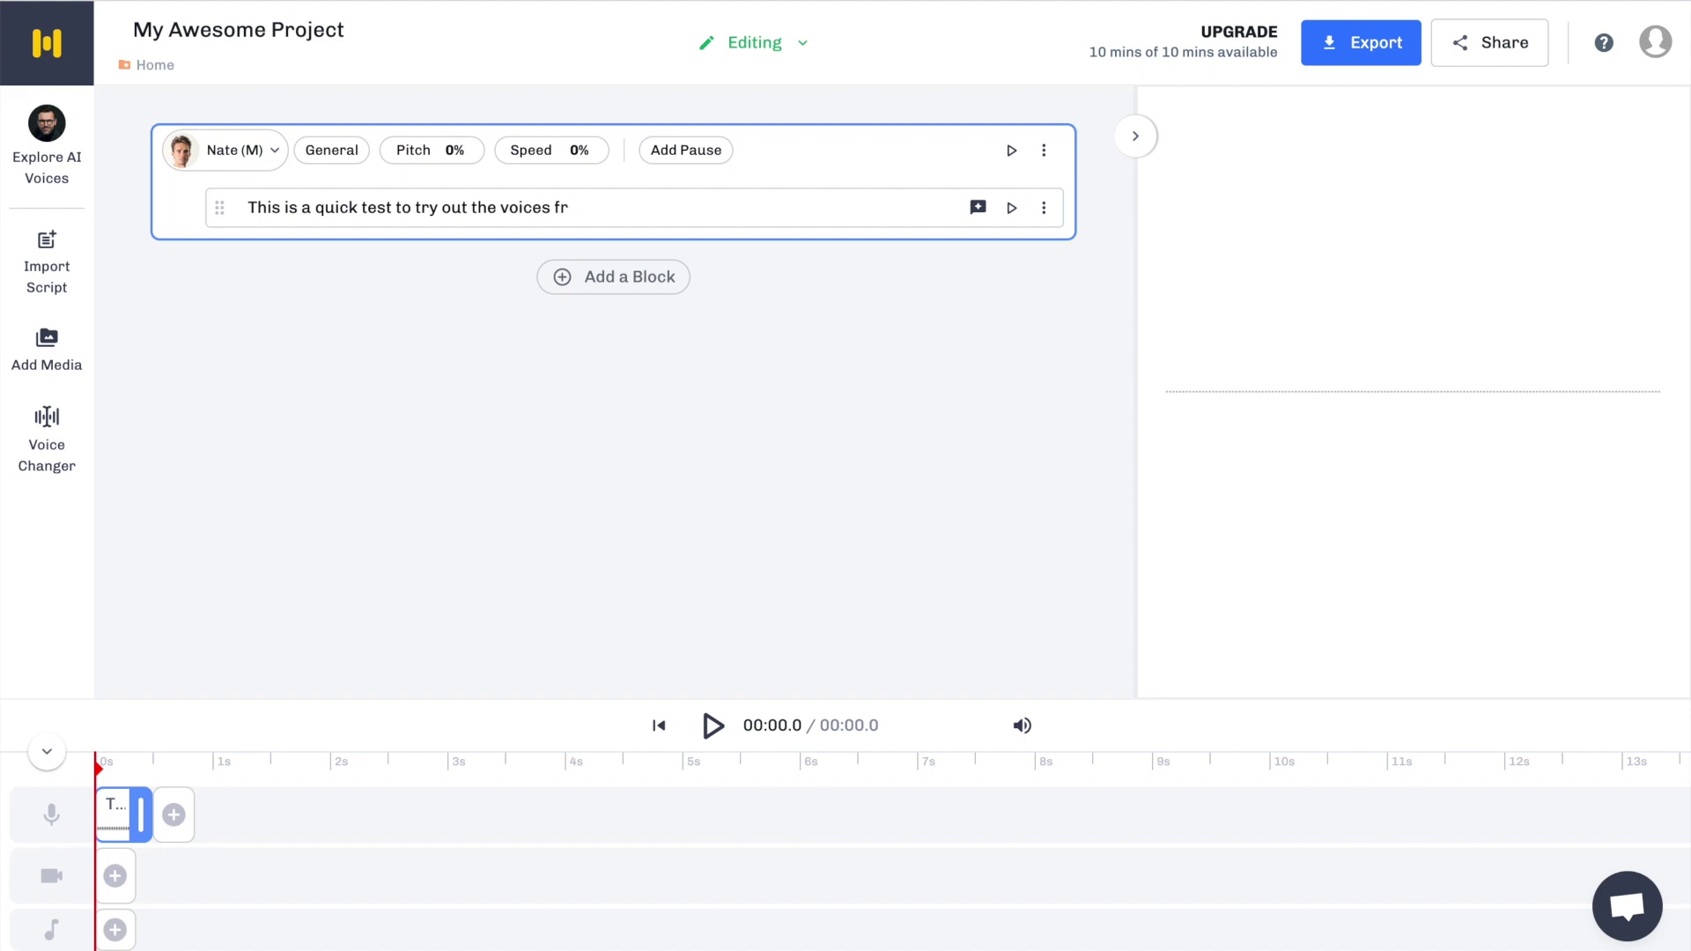
text(the voice sample from Nate)
click(1012, 208)
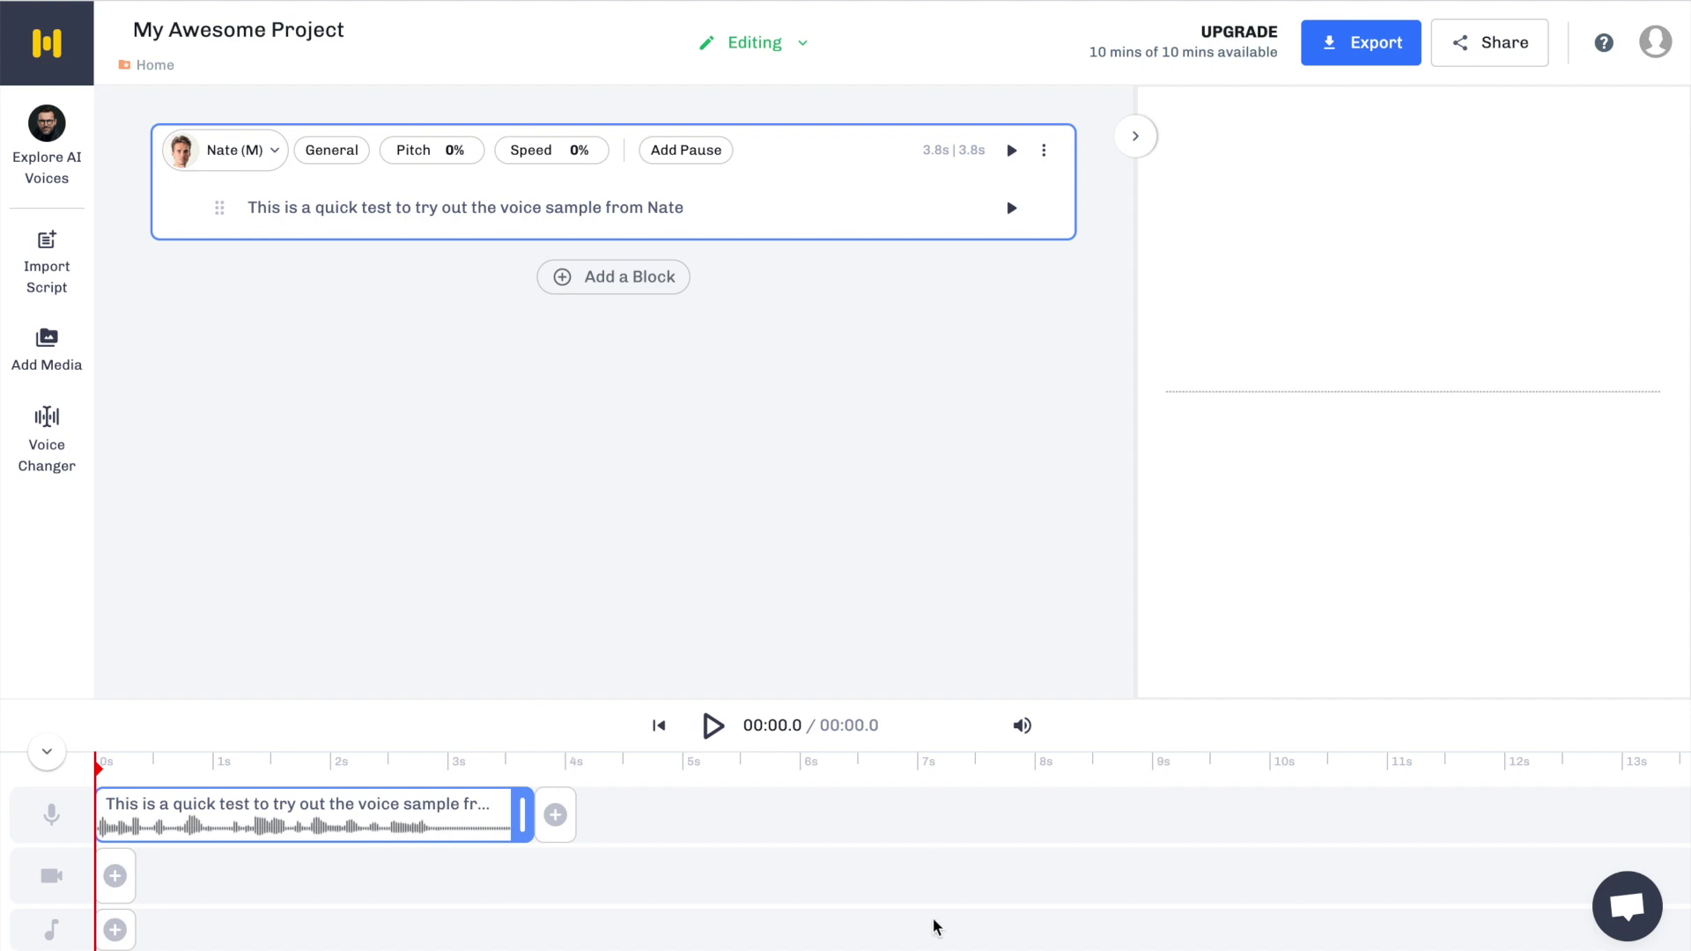
Step: Collapse the video preview pane beside the script blocks
scroll(706, 868, right, 3)
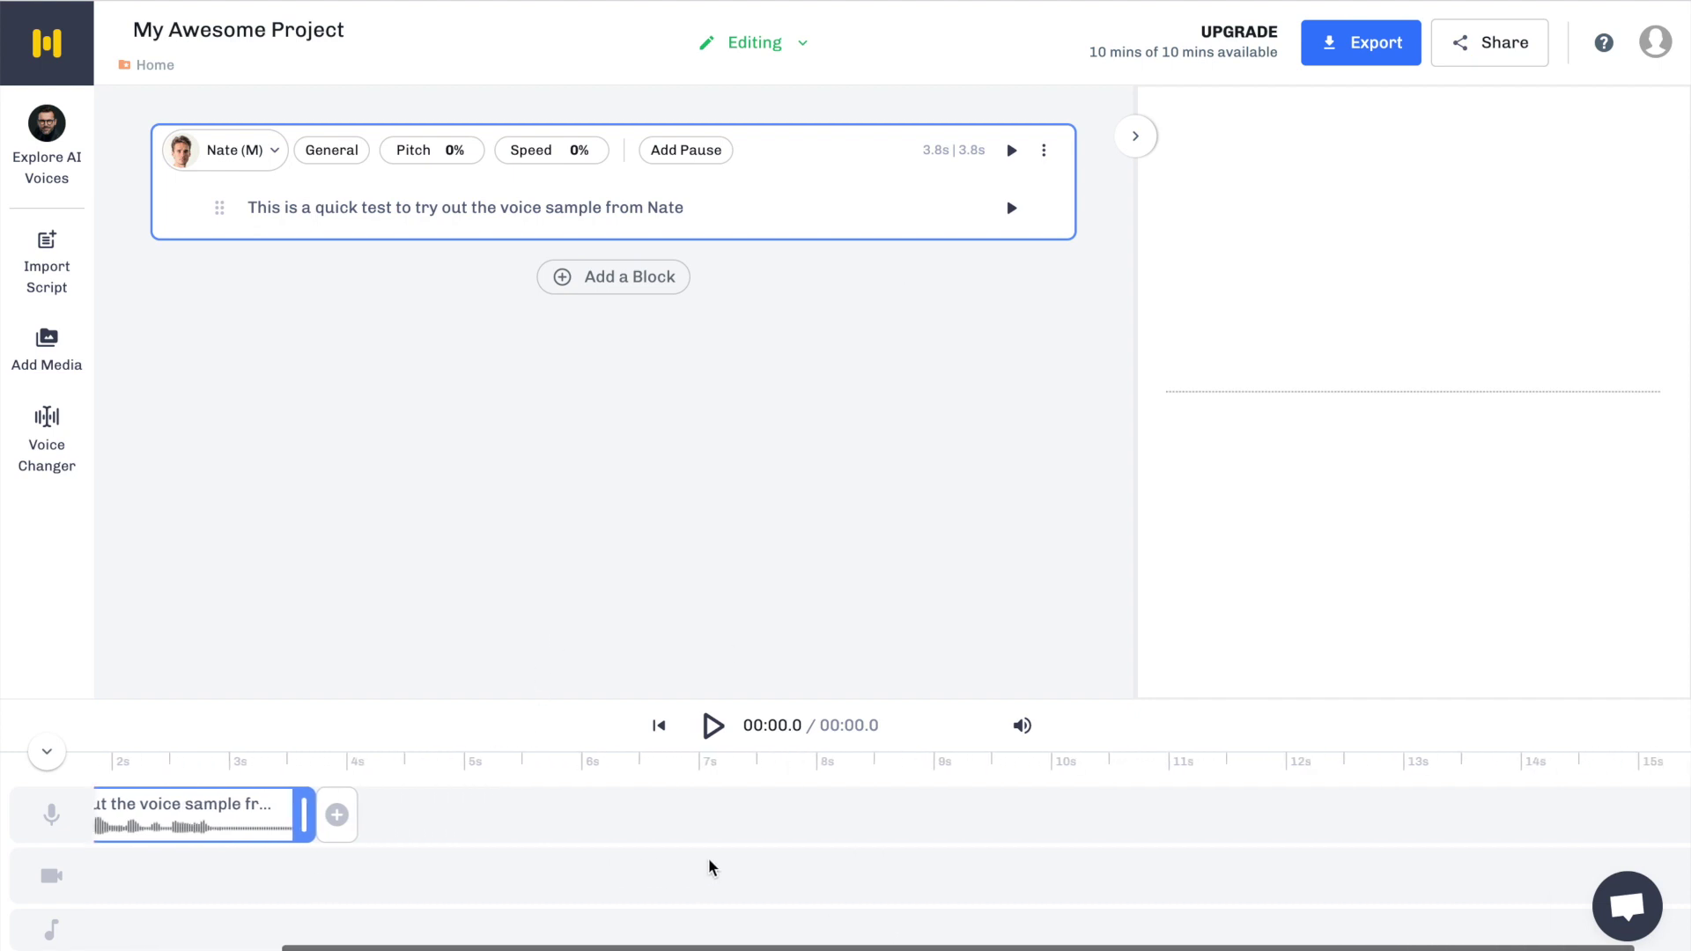
scroll(705, 869, left, 3)
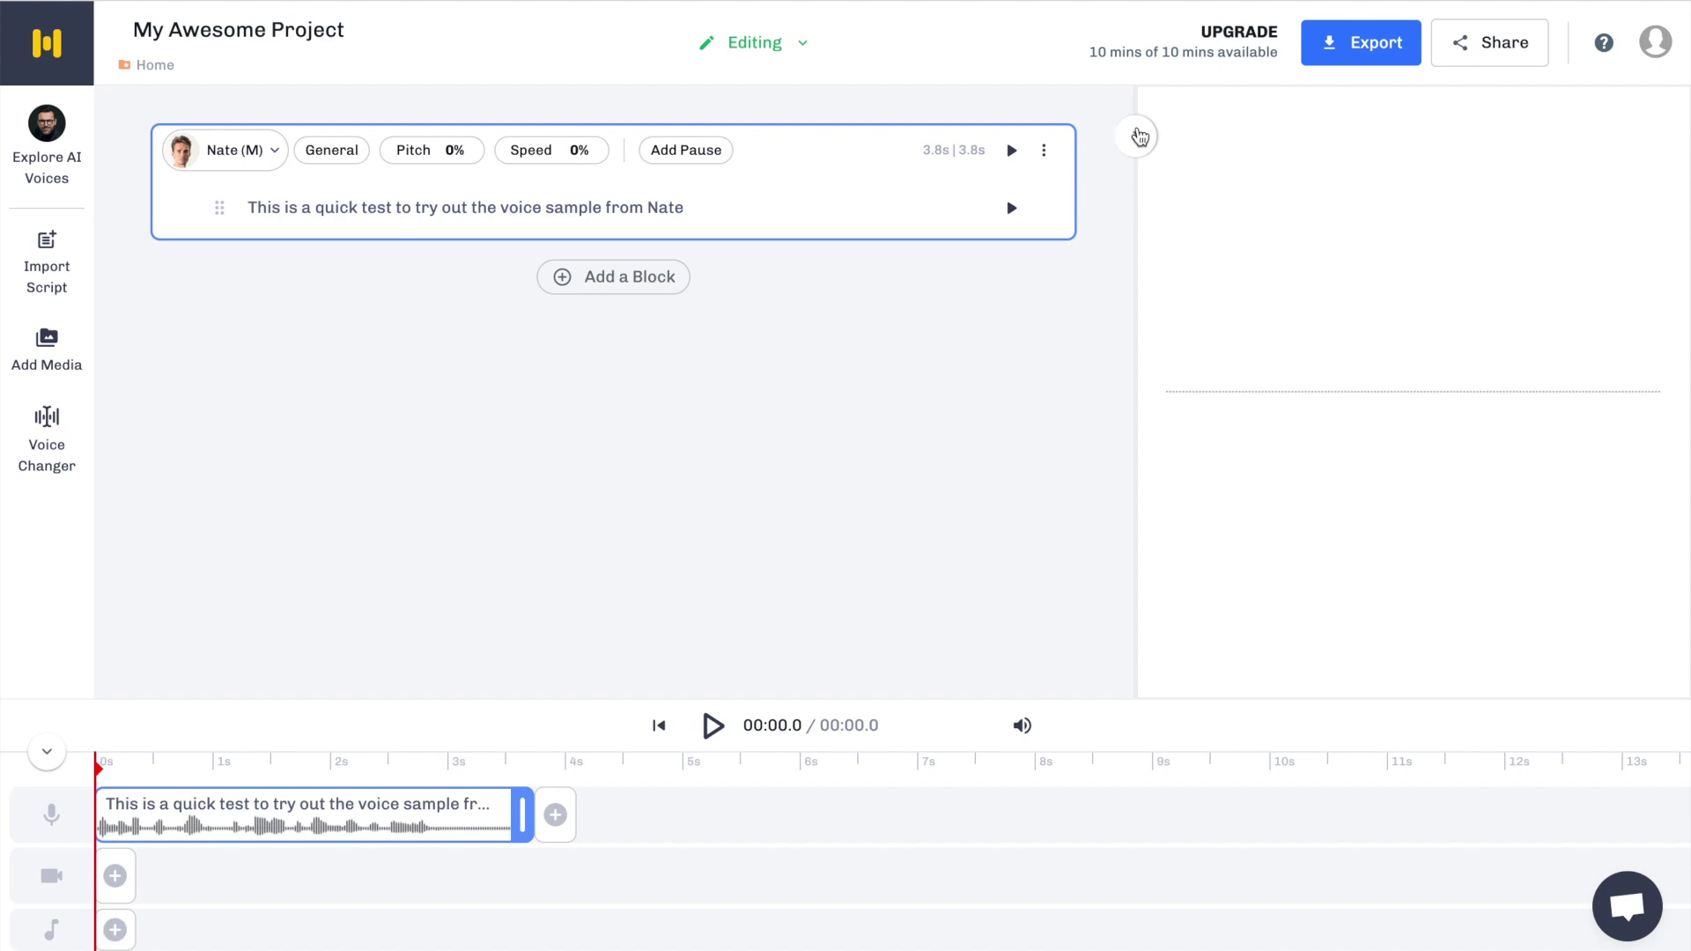
click(1136, 136)
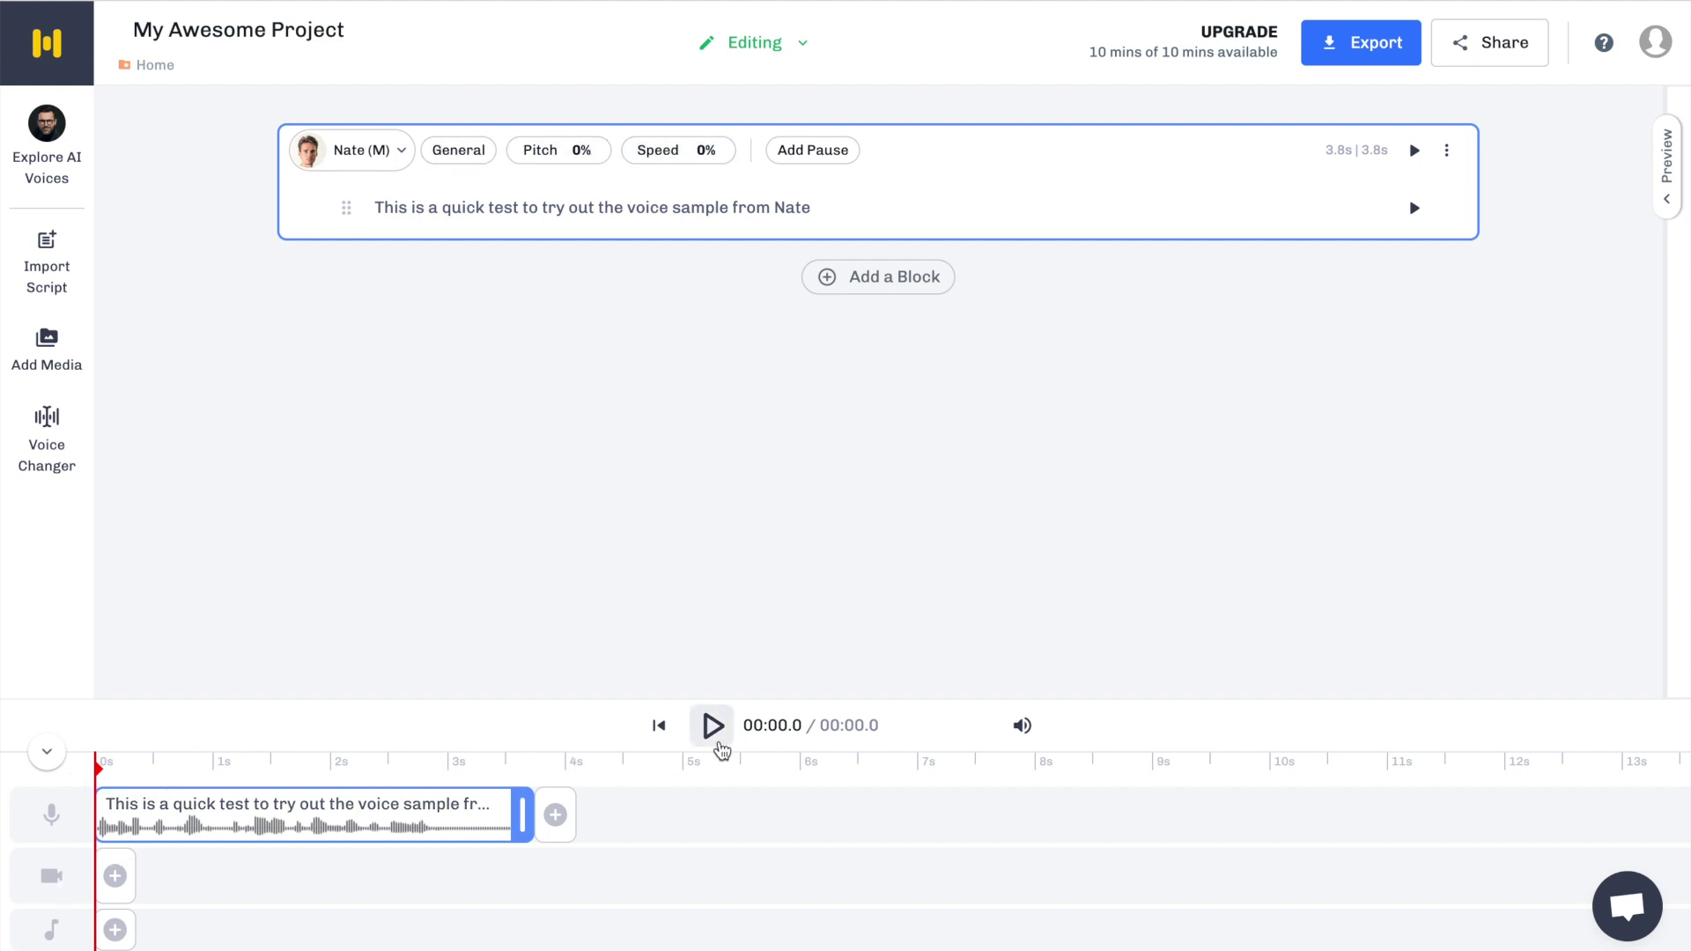
Step: Play the clip in Nate's voice, switch the text block to the Clint voice and play the regenerated speech
click(714, 726)
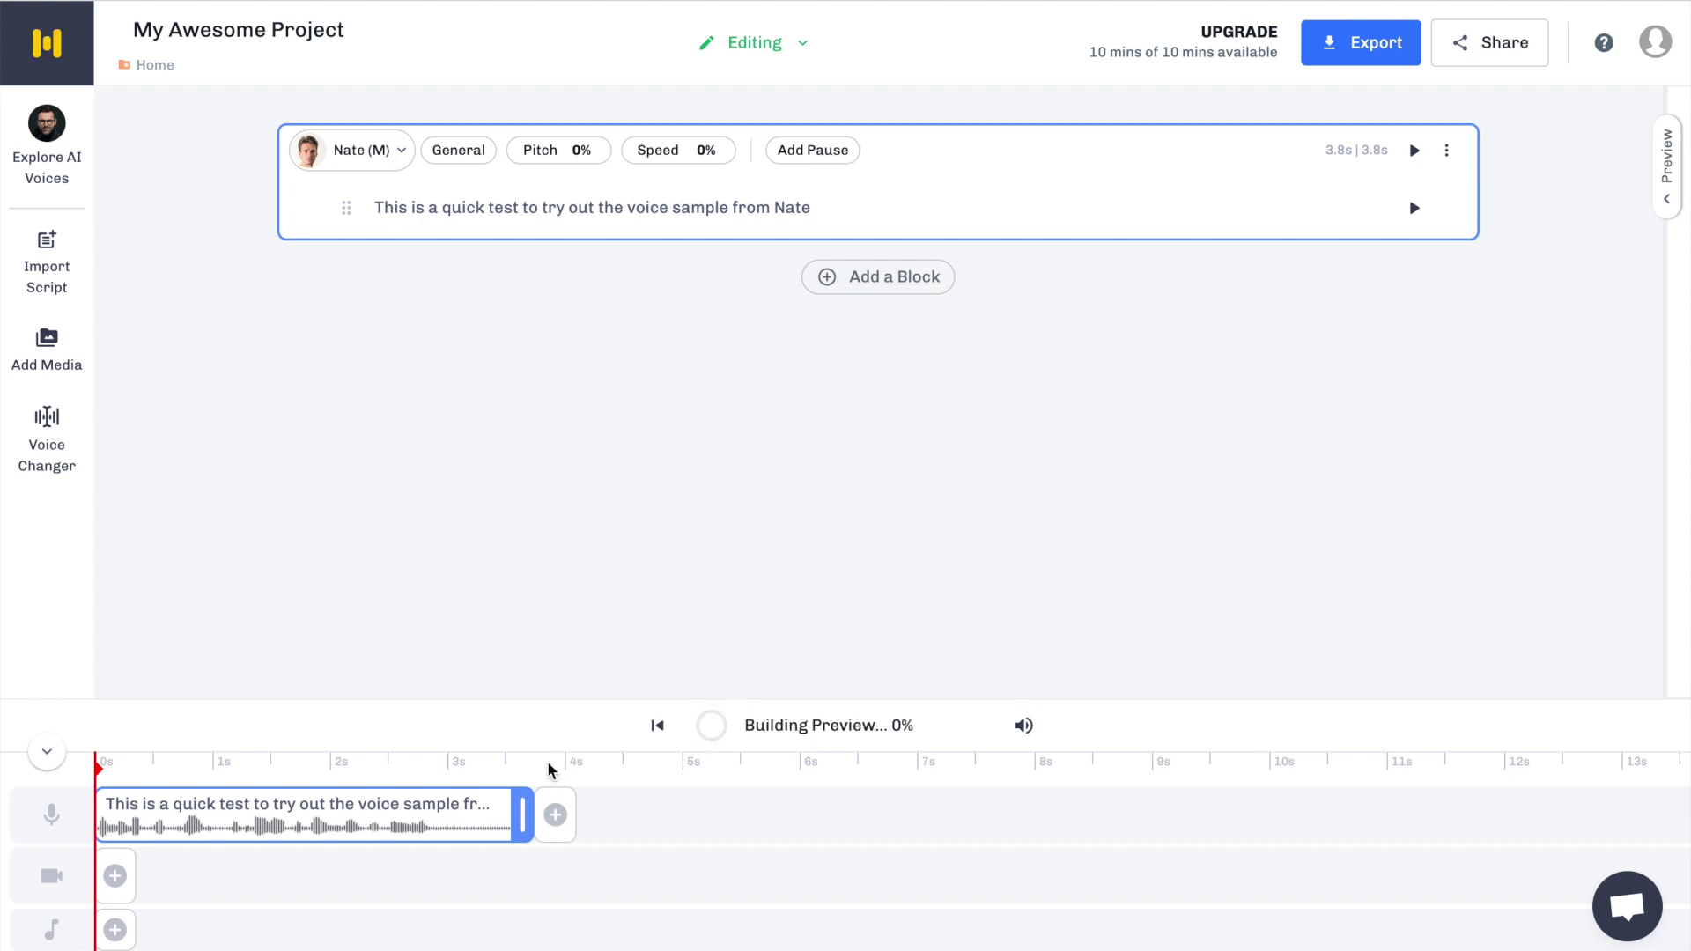
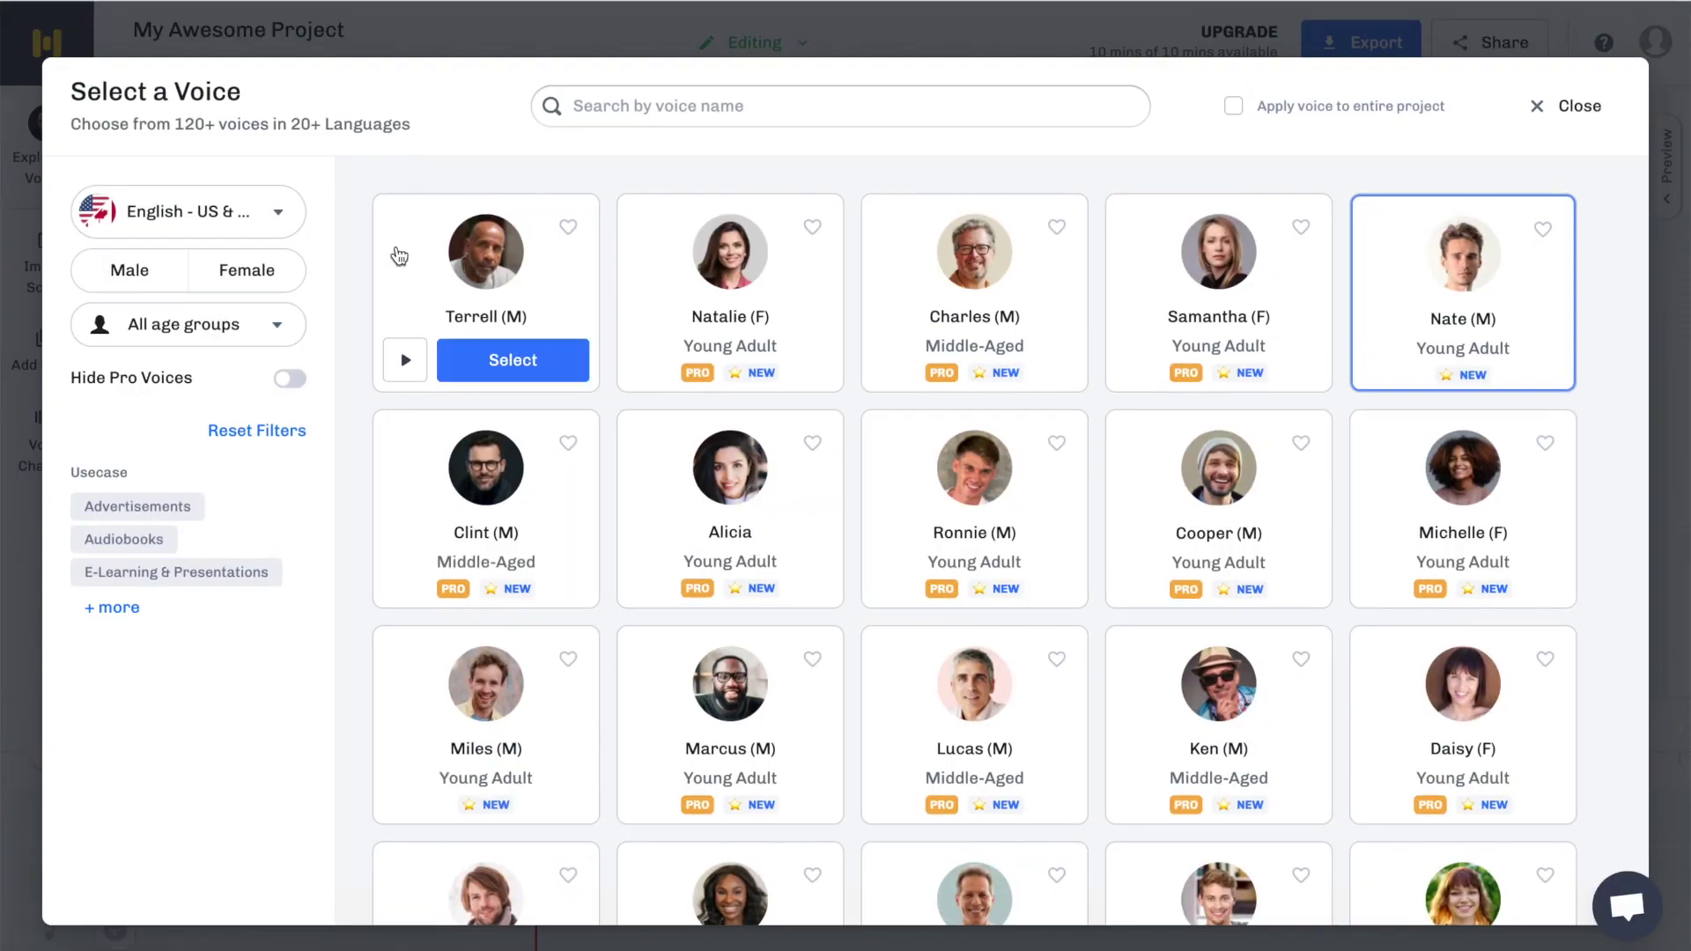
click(520, 578)
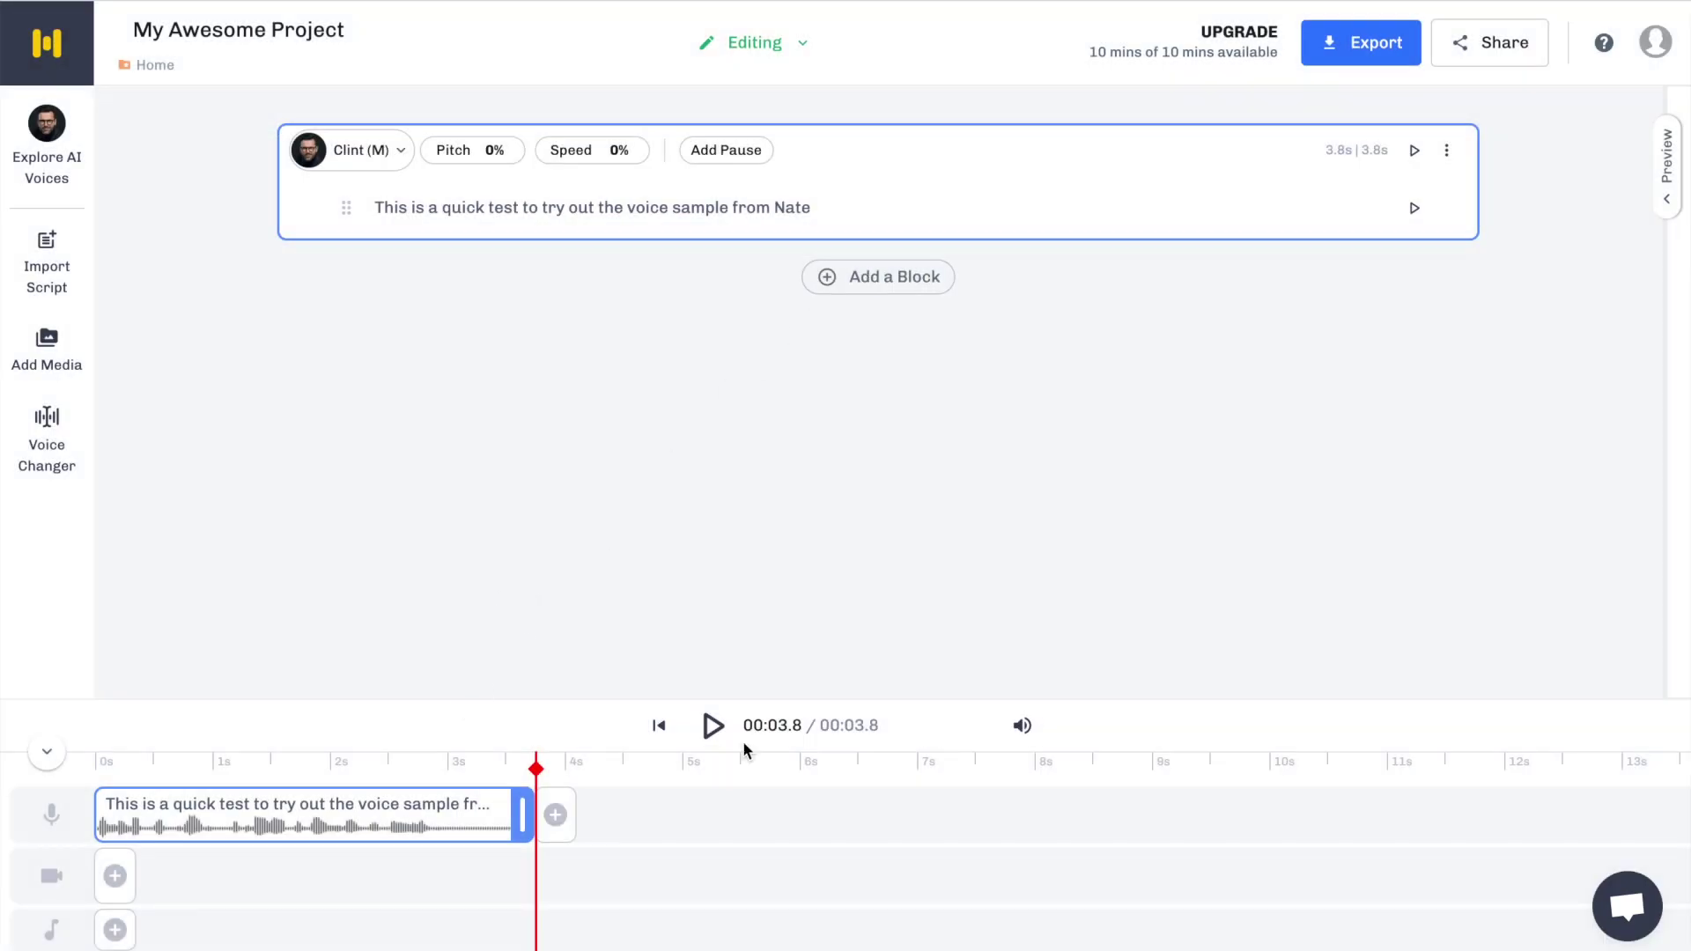
click(710, 727)
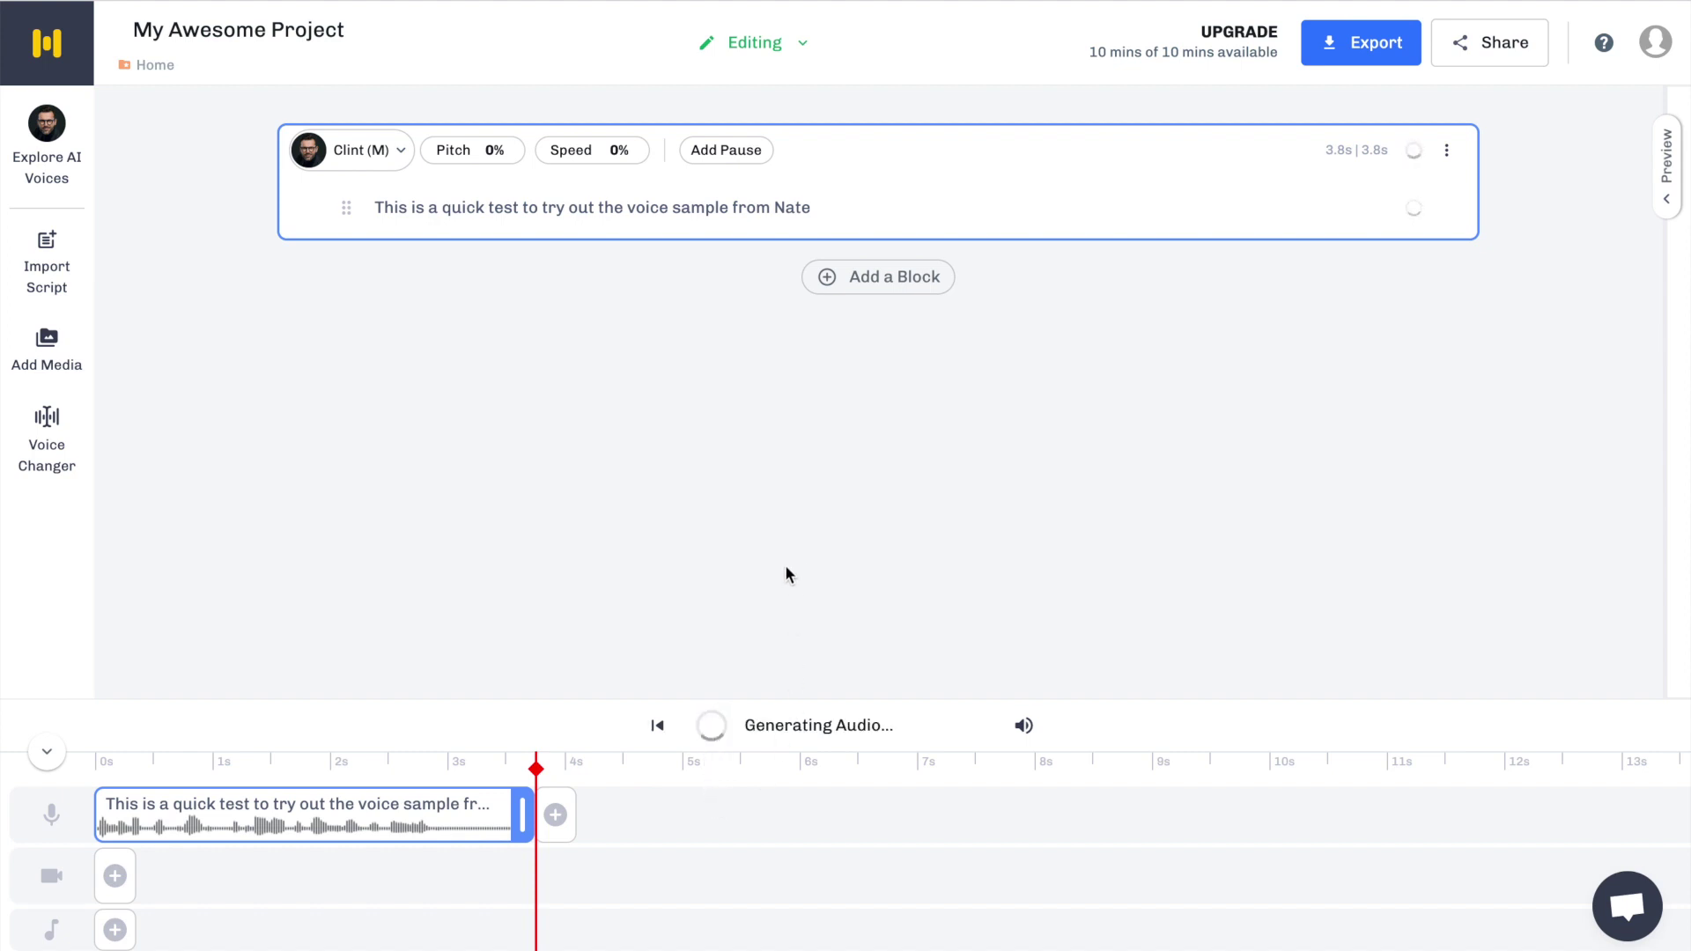
click(715, 724)
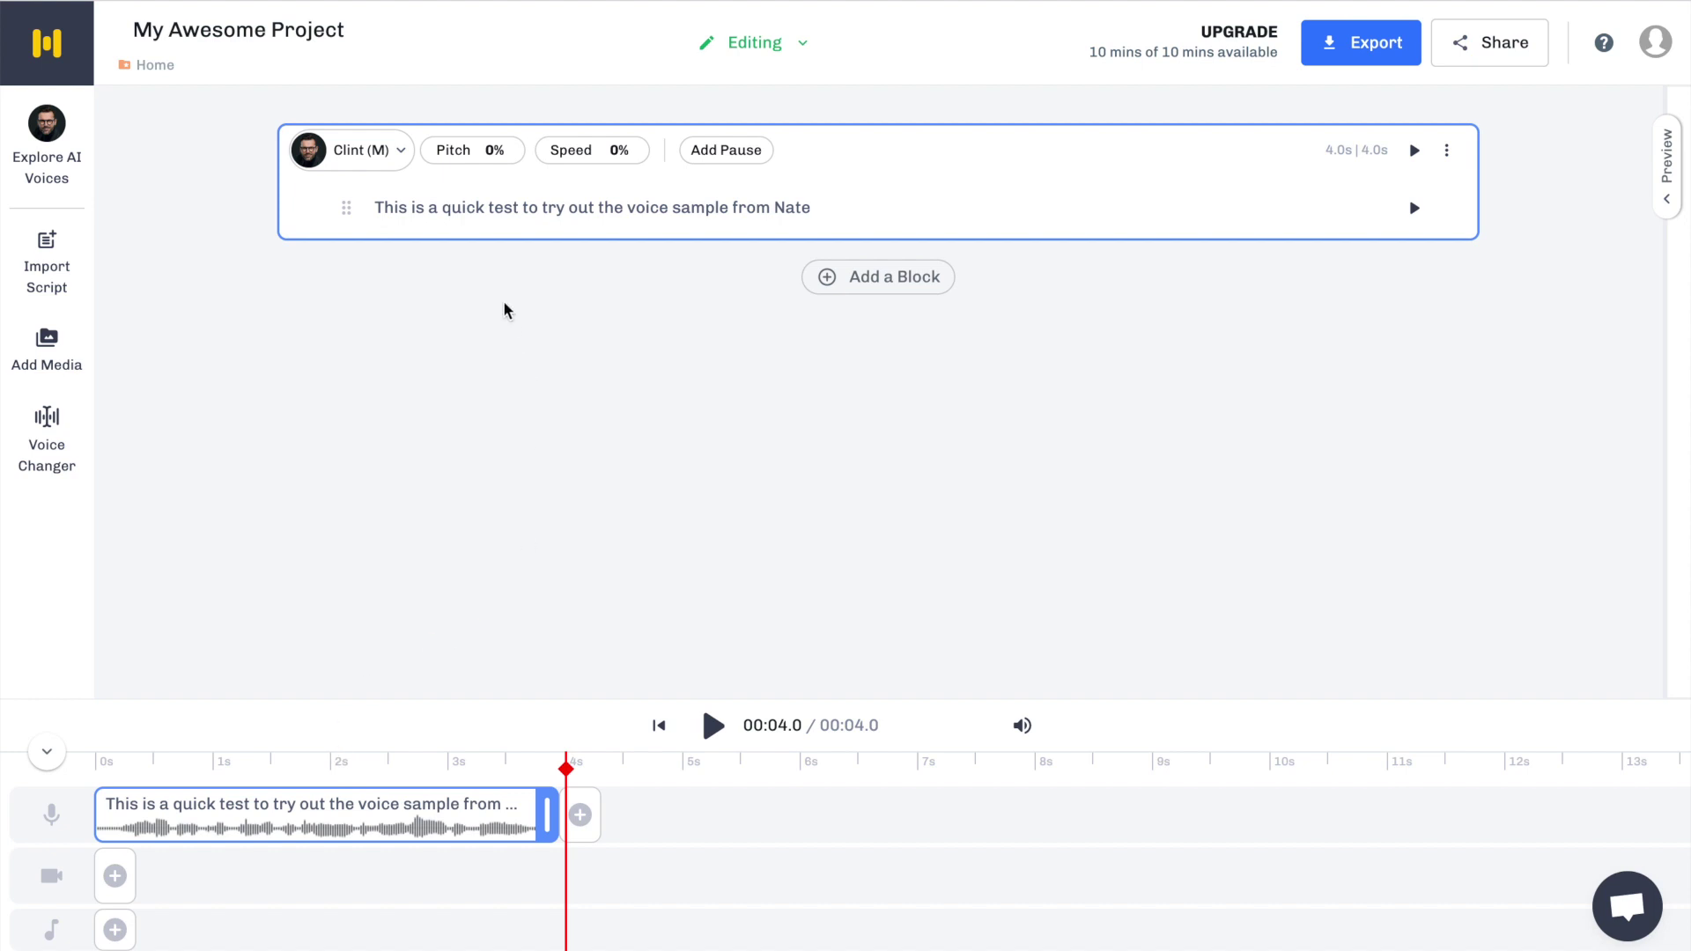
Step: Set the Clint voice's pitch and speed to +10% each and regenerate the speech
click(475, 154)
drag(474, 222, 503, 222)
click(618, 425)
click(620, 154)
drag(592, 221, 624, 221)
click(664, 407)
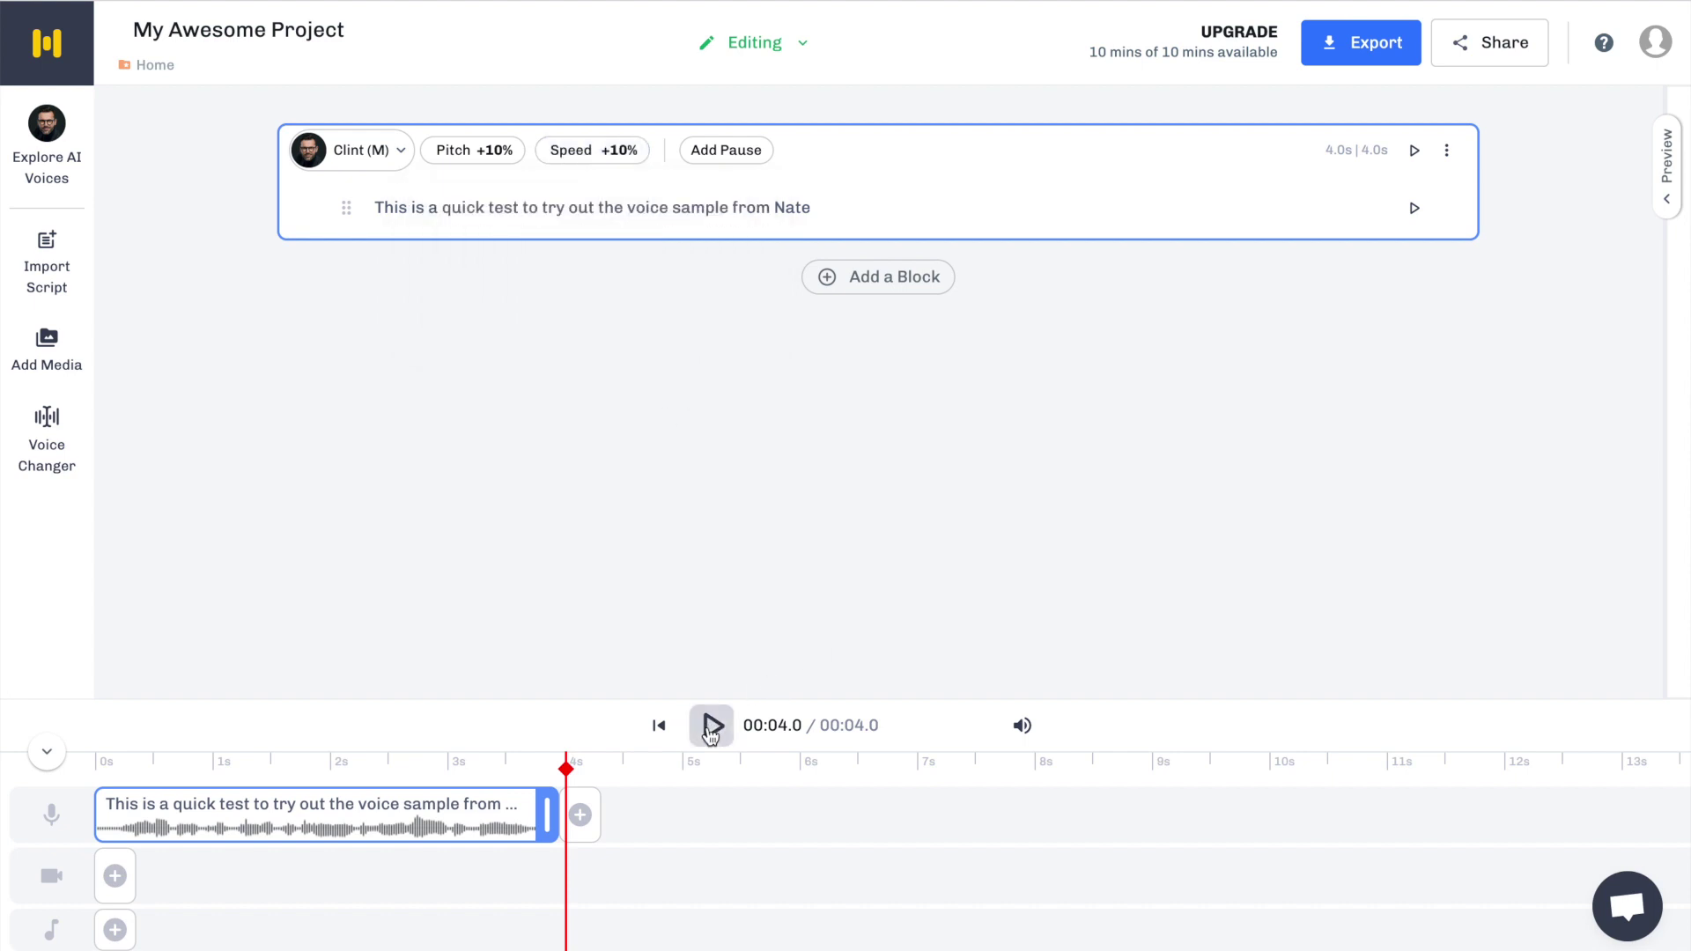
click(711, 725)
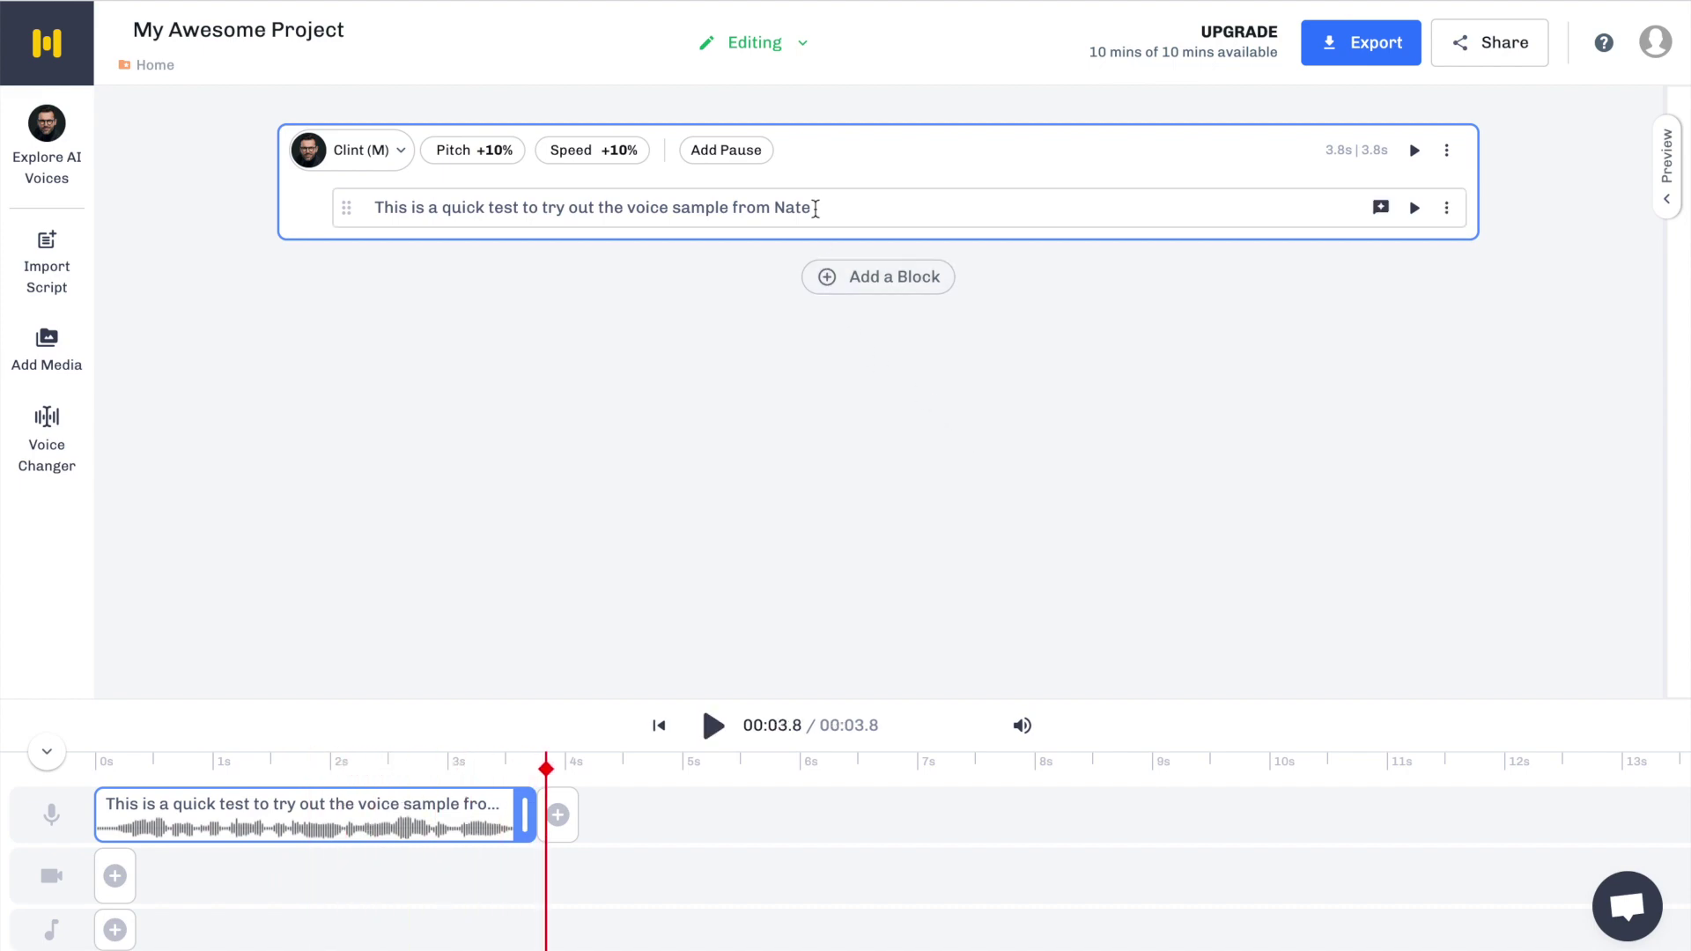
Step: Browse the Upbeat Corporate stock music and add the stock image of a person sitting beside a mountain lake to the timeline
click(47, 348)
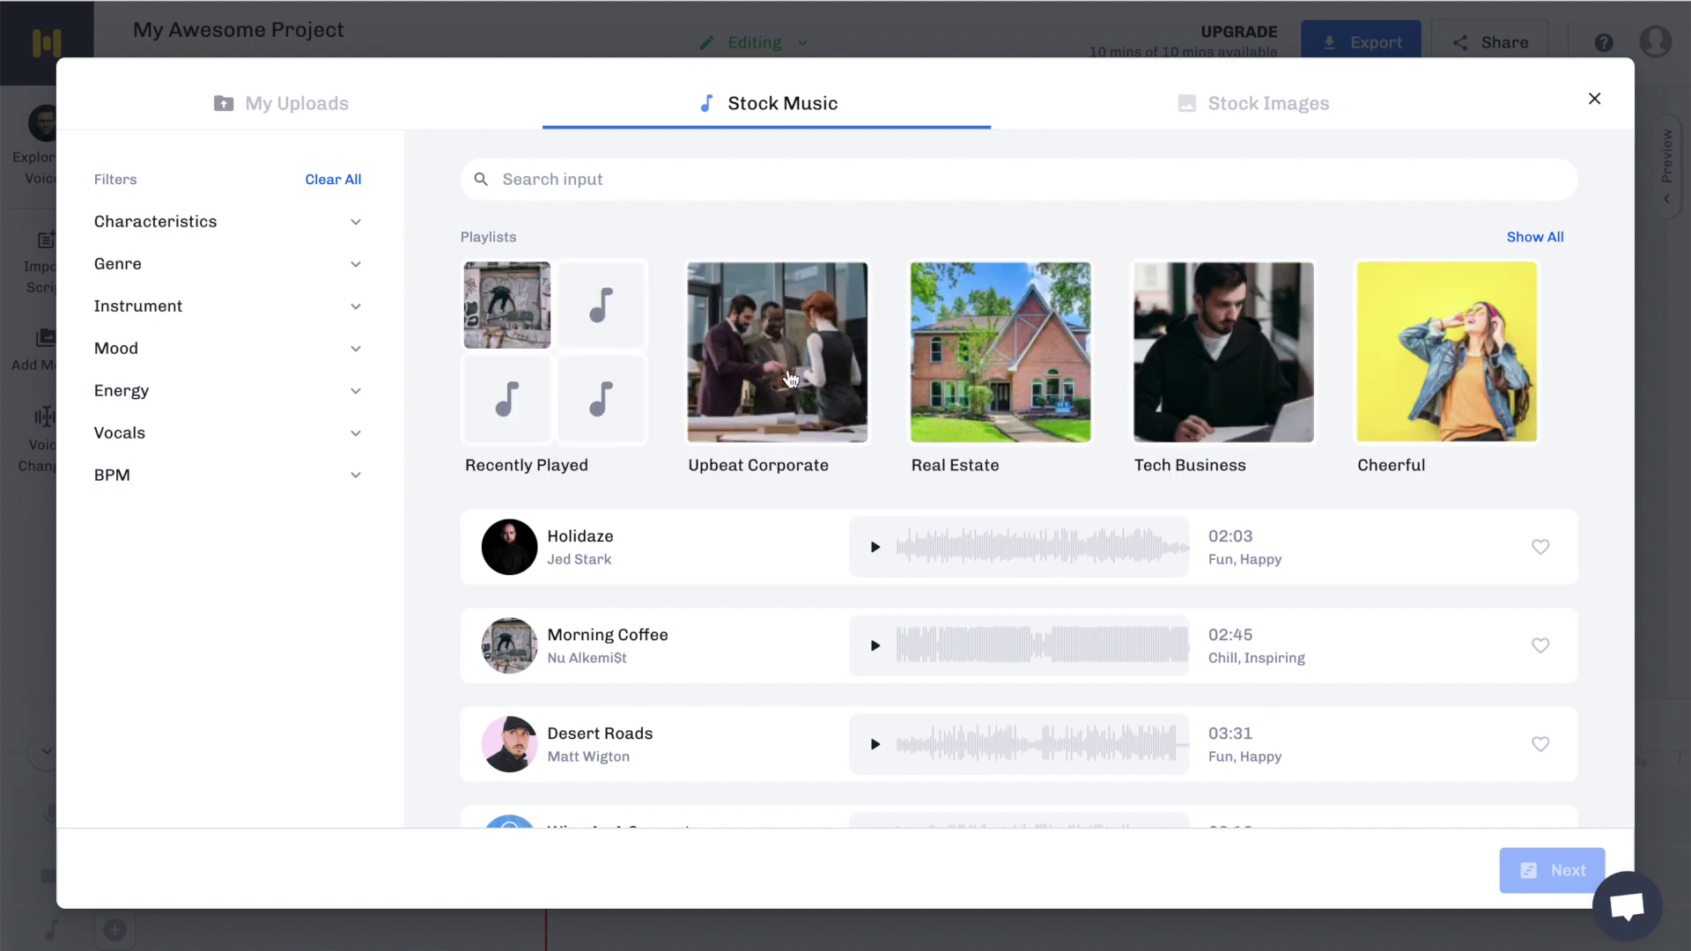
click(775, 368)
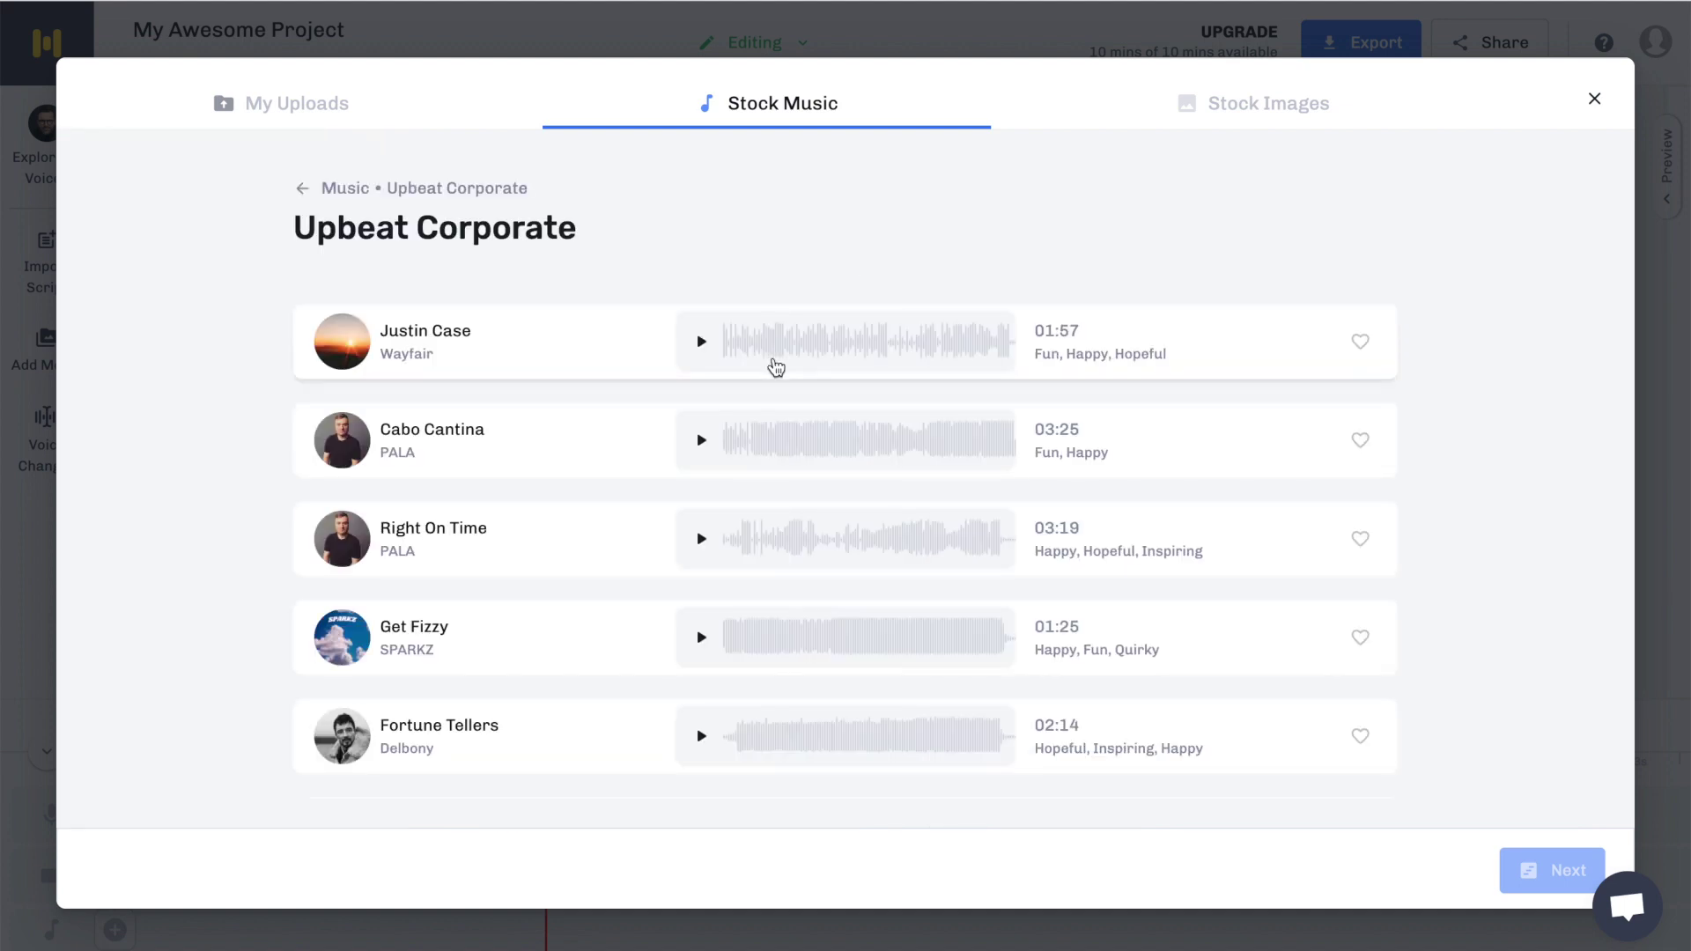
click(1282, 103)
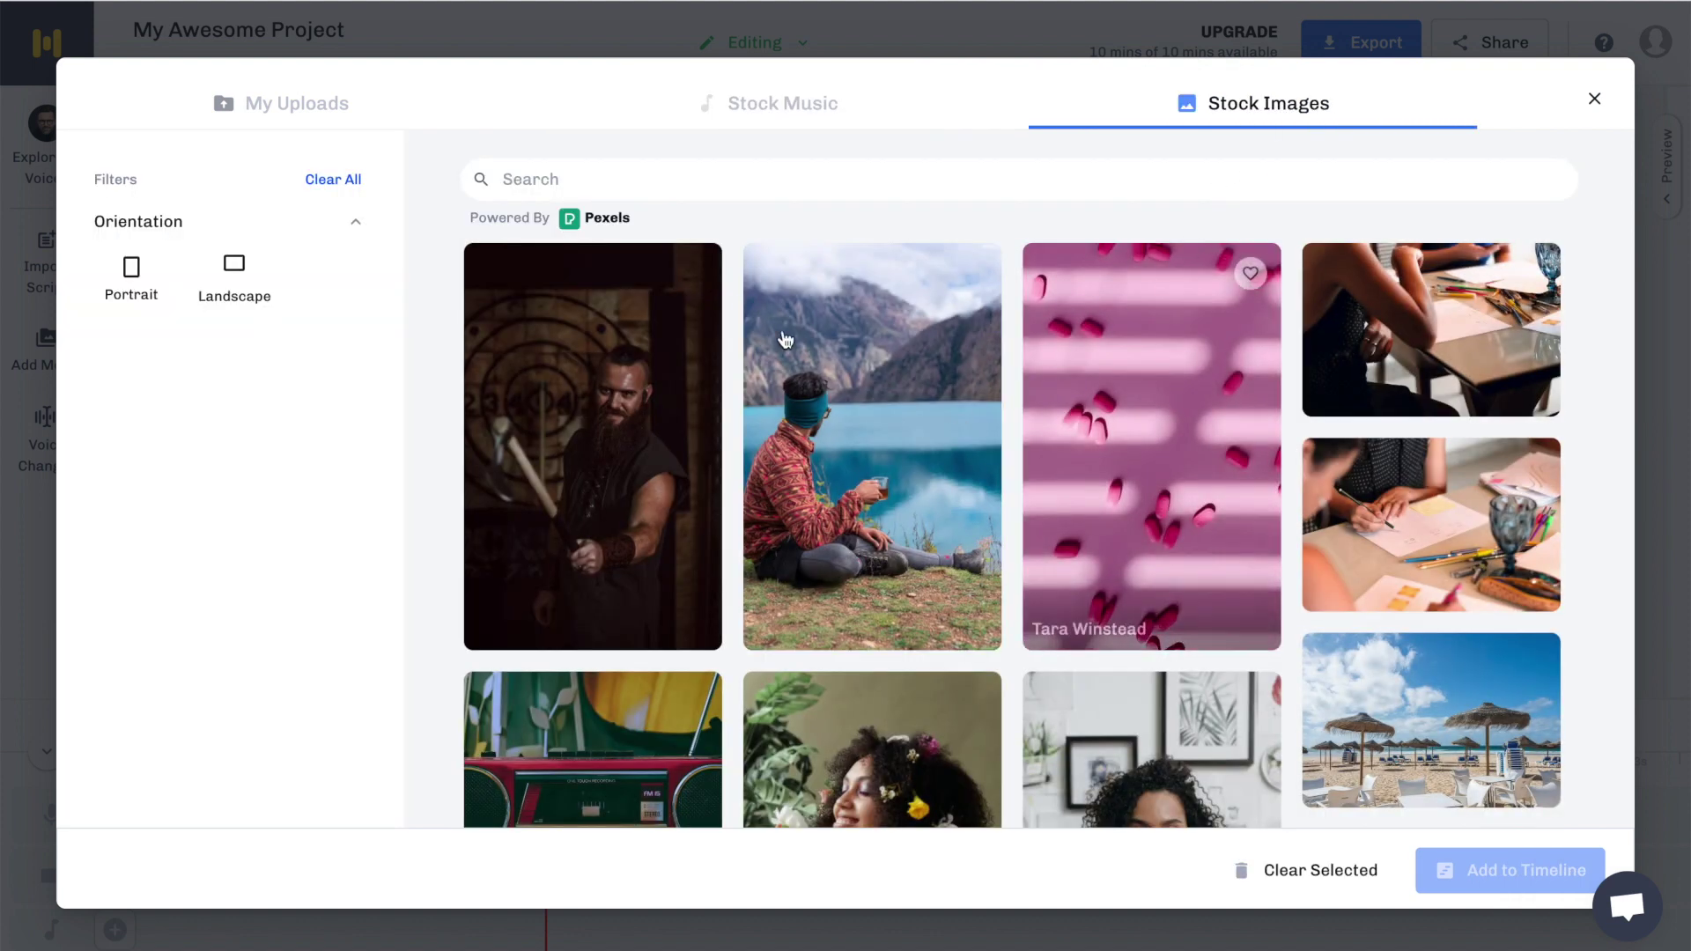
click(828, 429)
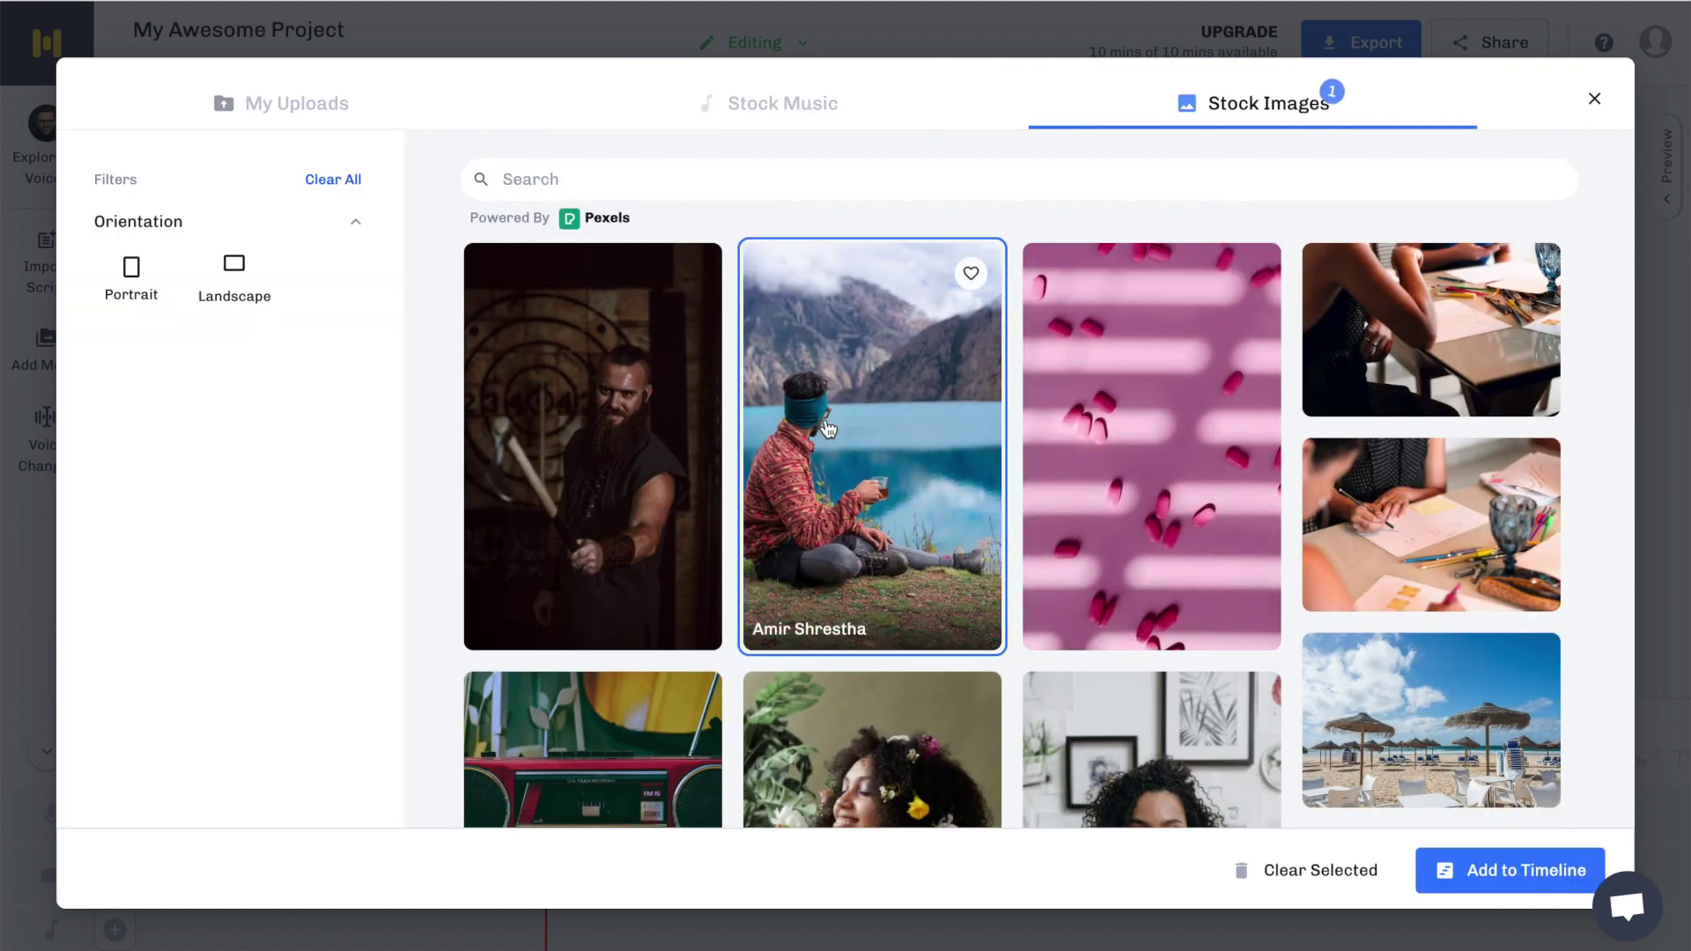
click(1480, 874)
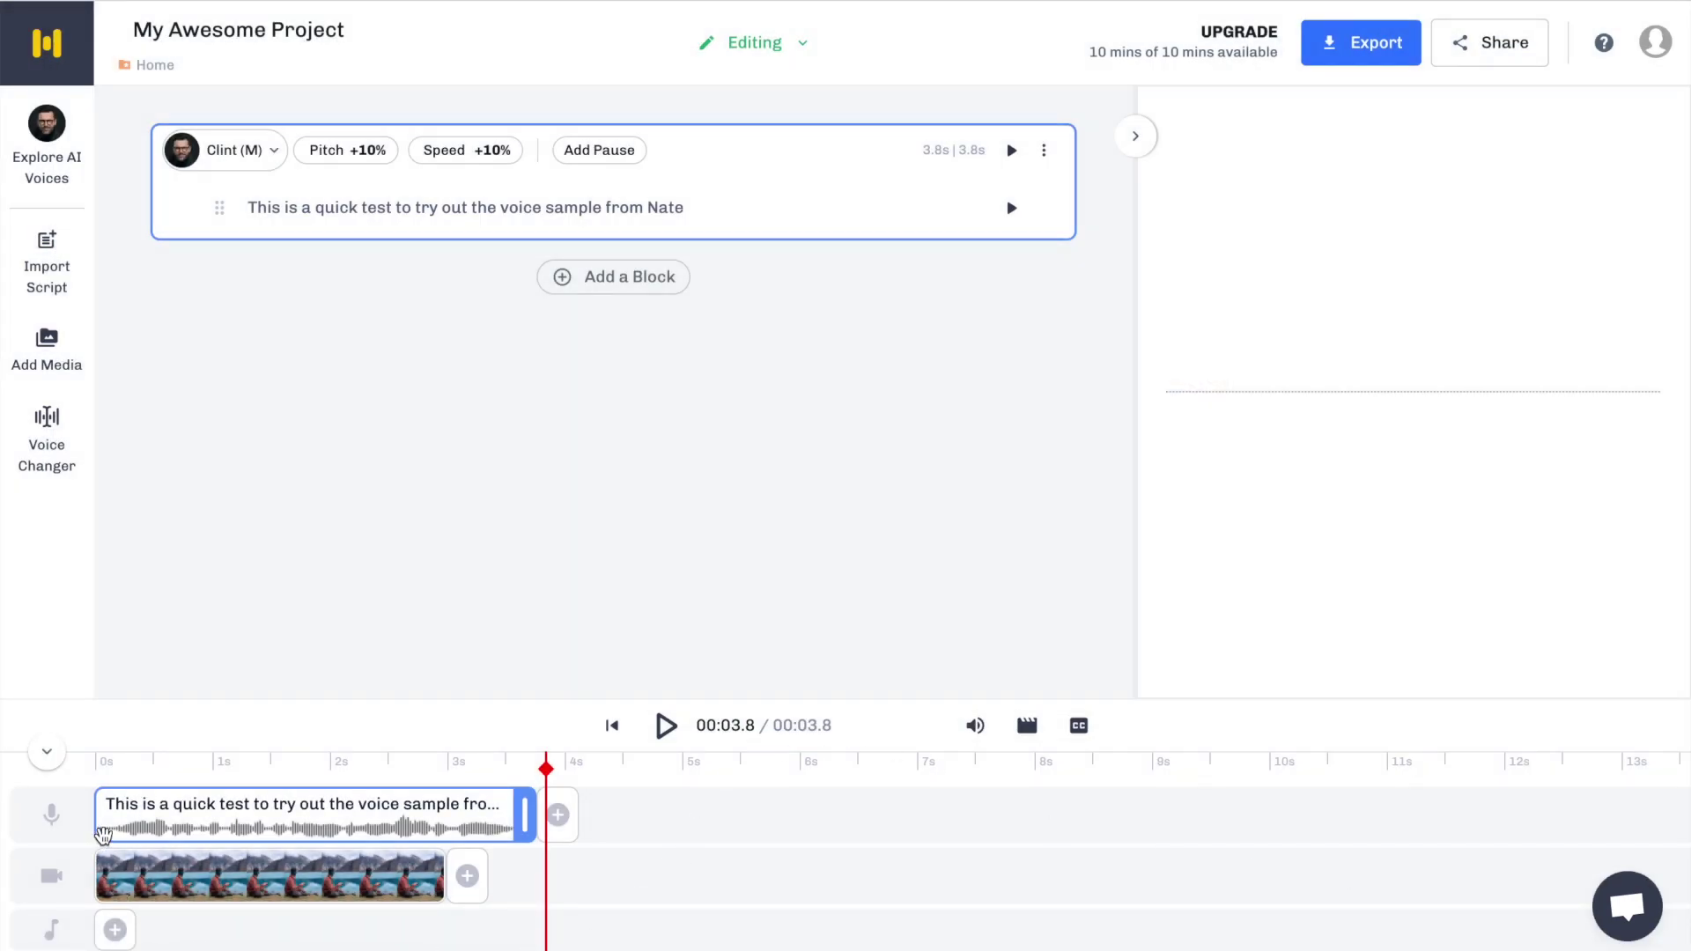
Step: Return the playhead to the start of the timeline and play the voiceover with the added image
drag(546, 769, 98, 771)
click(667, 728)
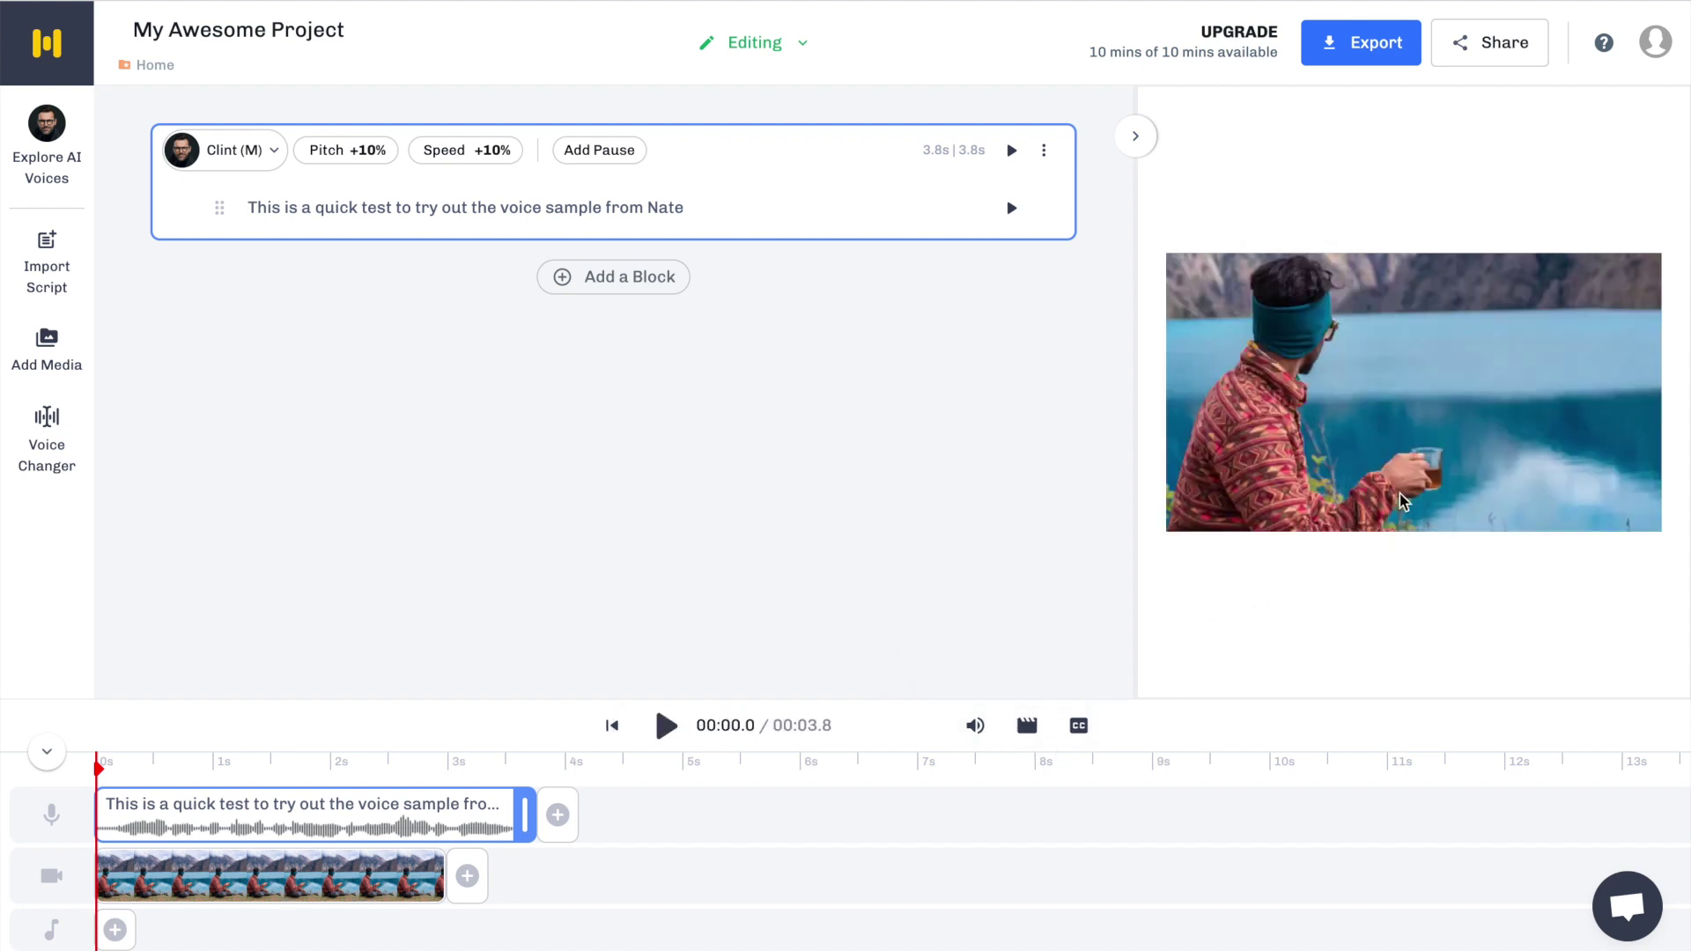
click(662, 725)
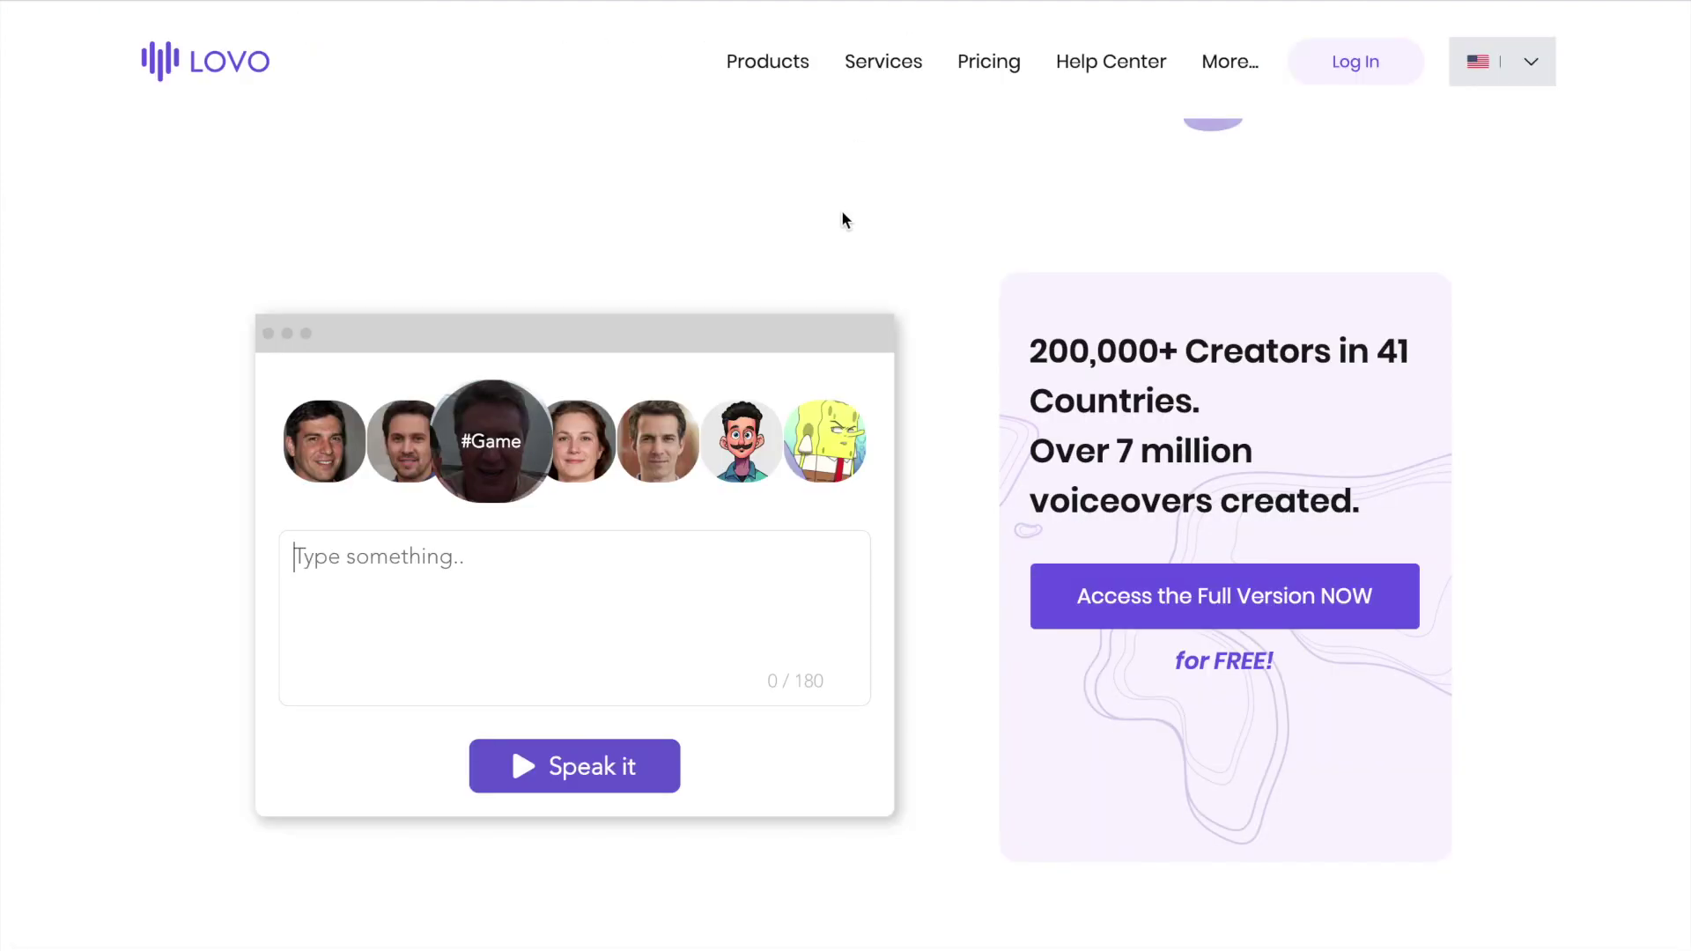
Step: On the LOVO website, enter "Hey, how are you doing today? It's a beautiful morning." in the voice demo and speak it with the #Game voice
scroll(838, 225, up, 7)
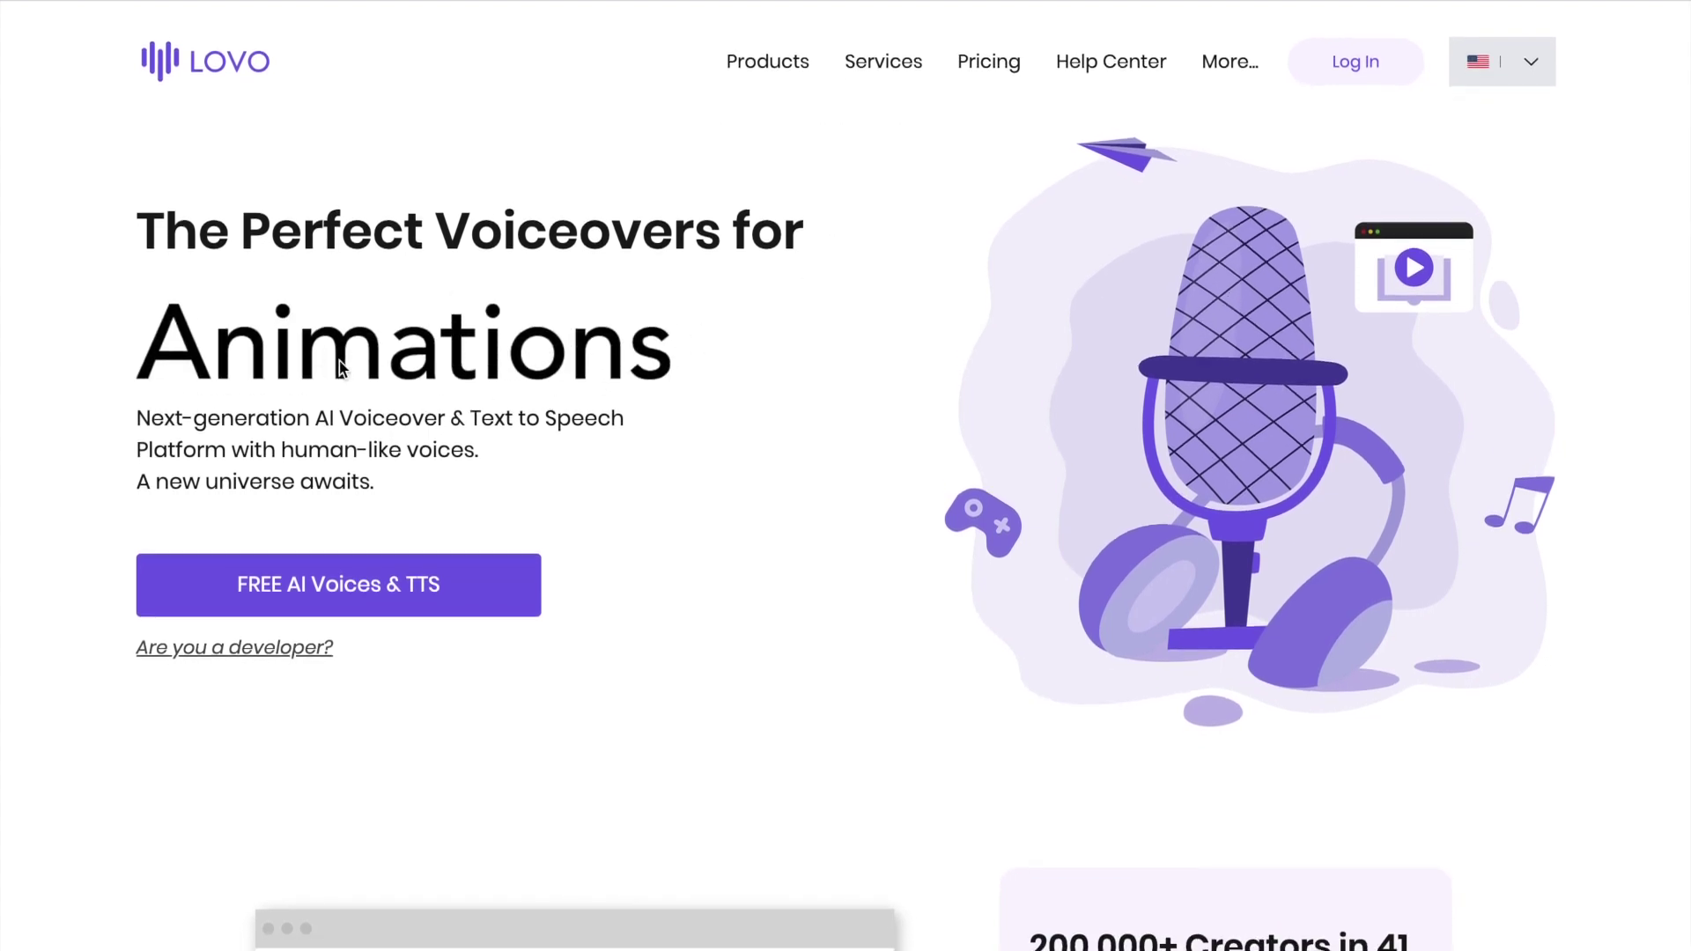
scroll(872, 370, down, 2)
scroll(870, 370, up, 2)
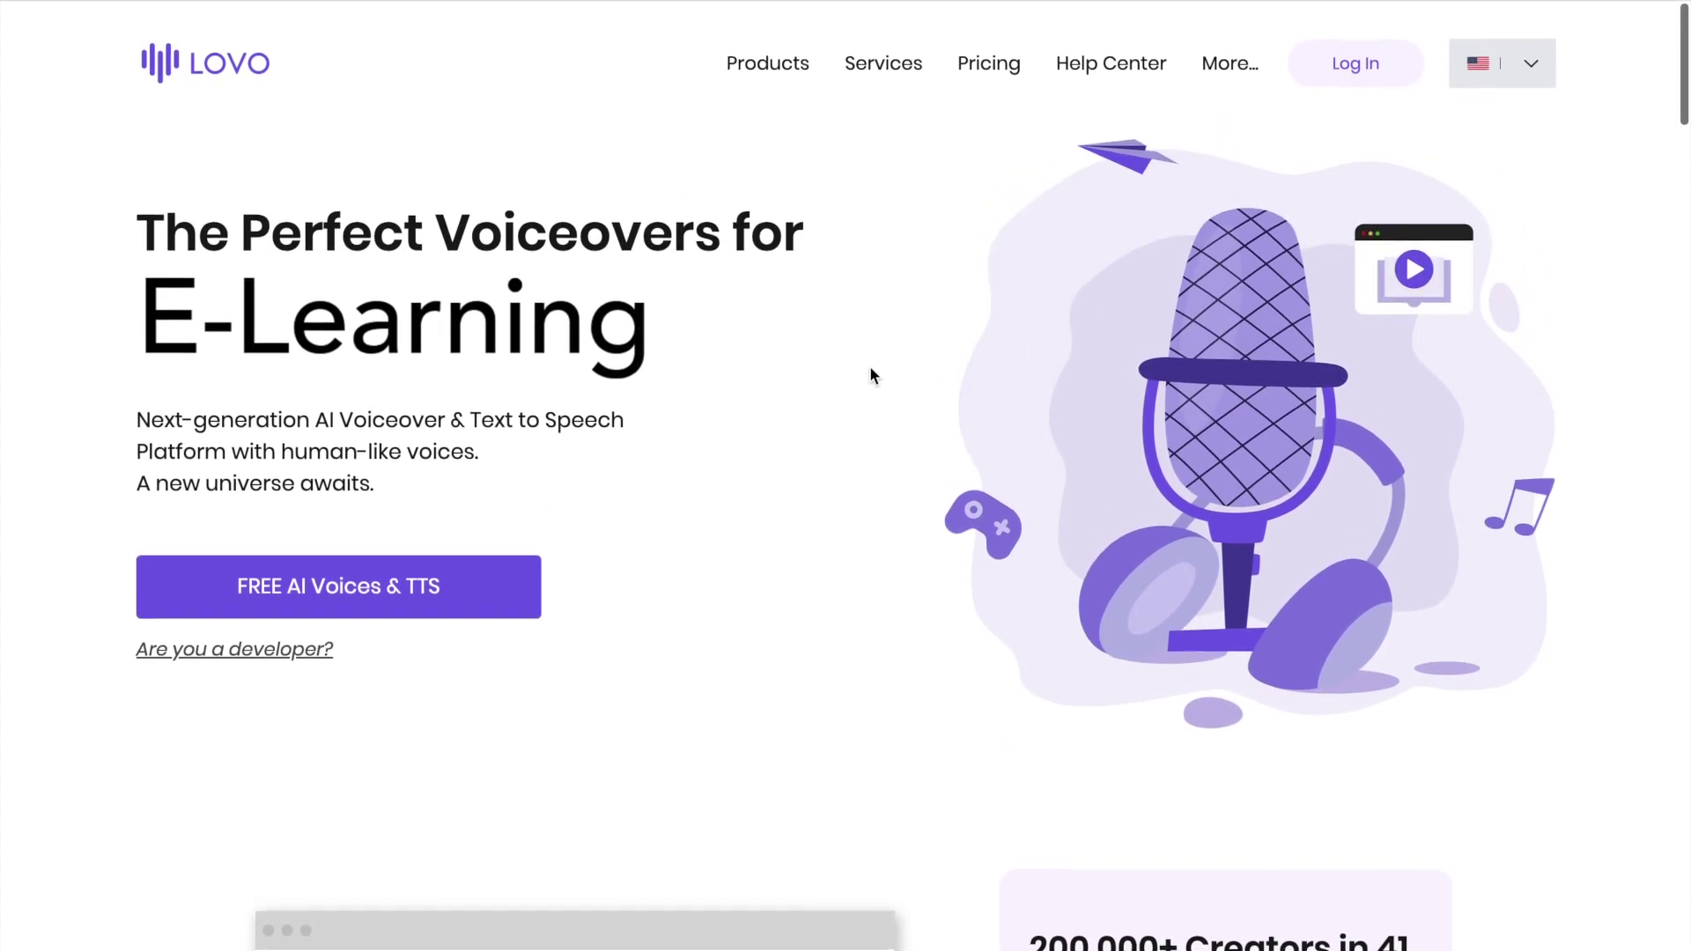
scroll(841, 423, down, 8)
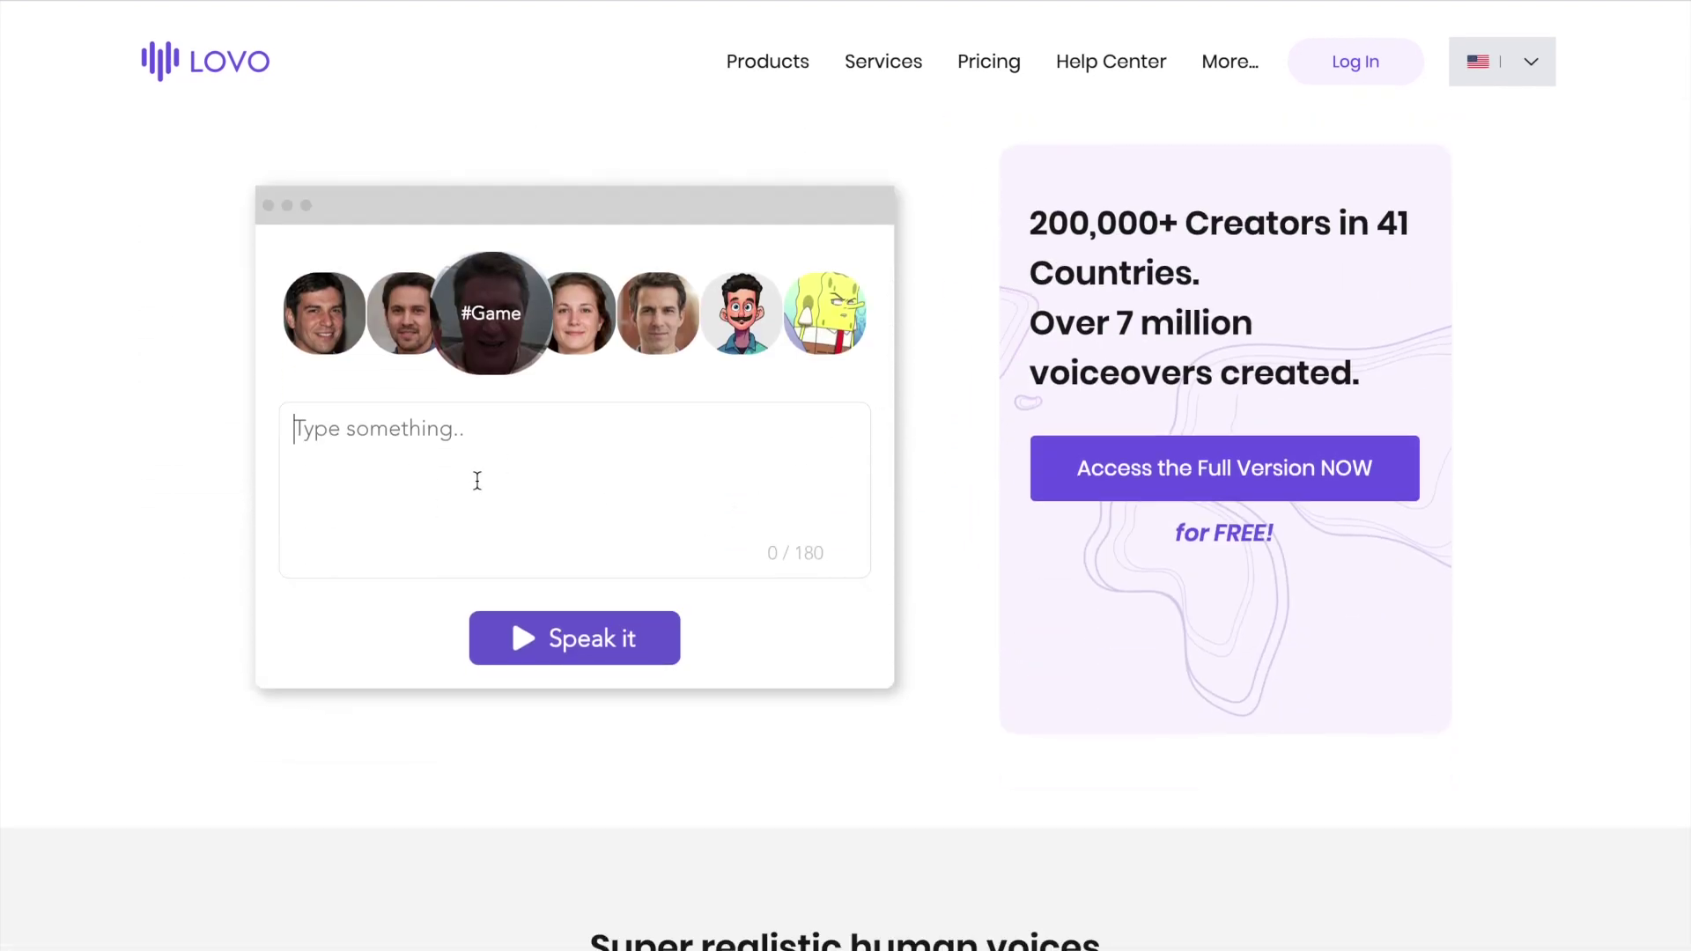
click(477, 480)
text(Hey, )
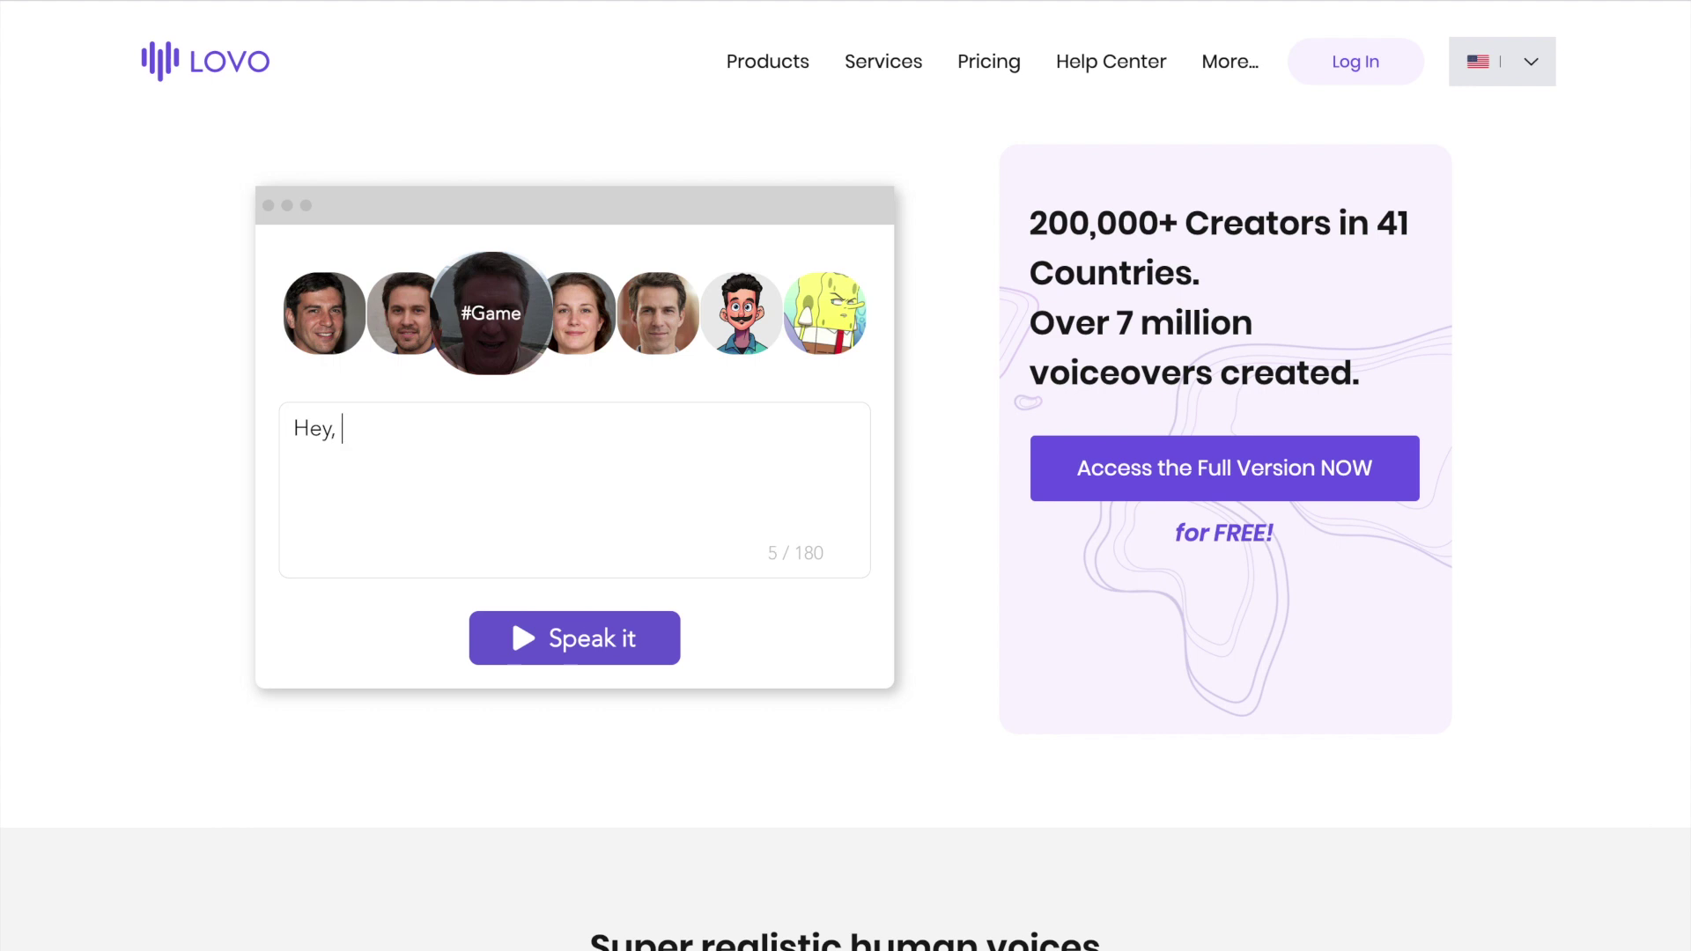
text(how are you doing today?)
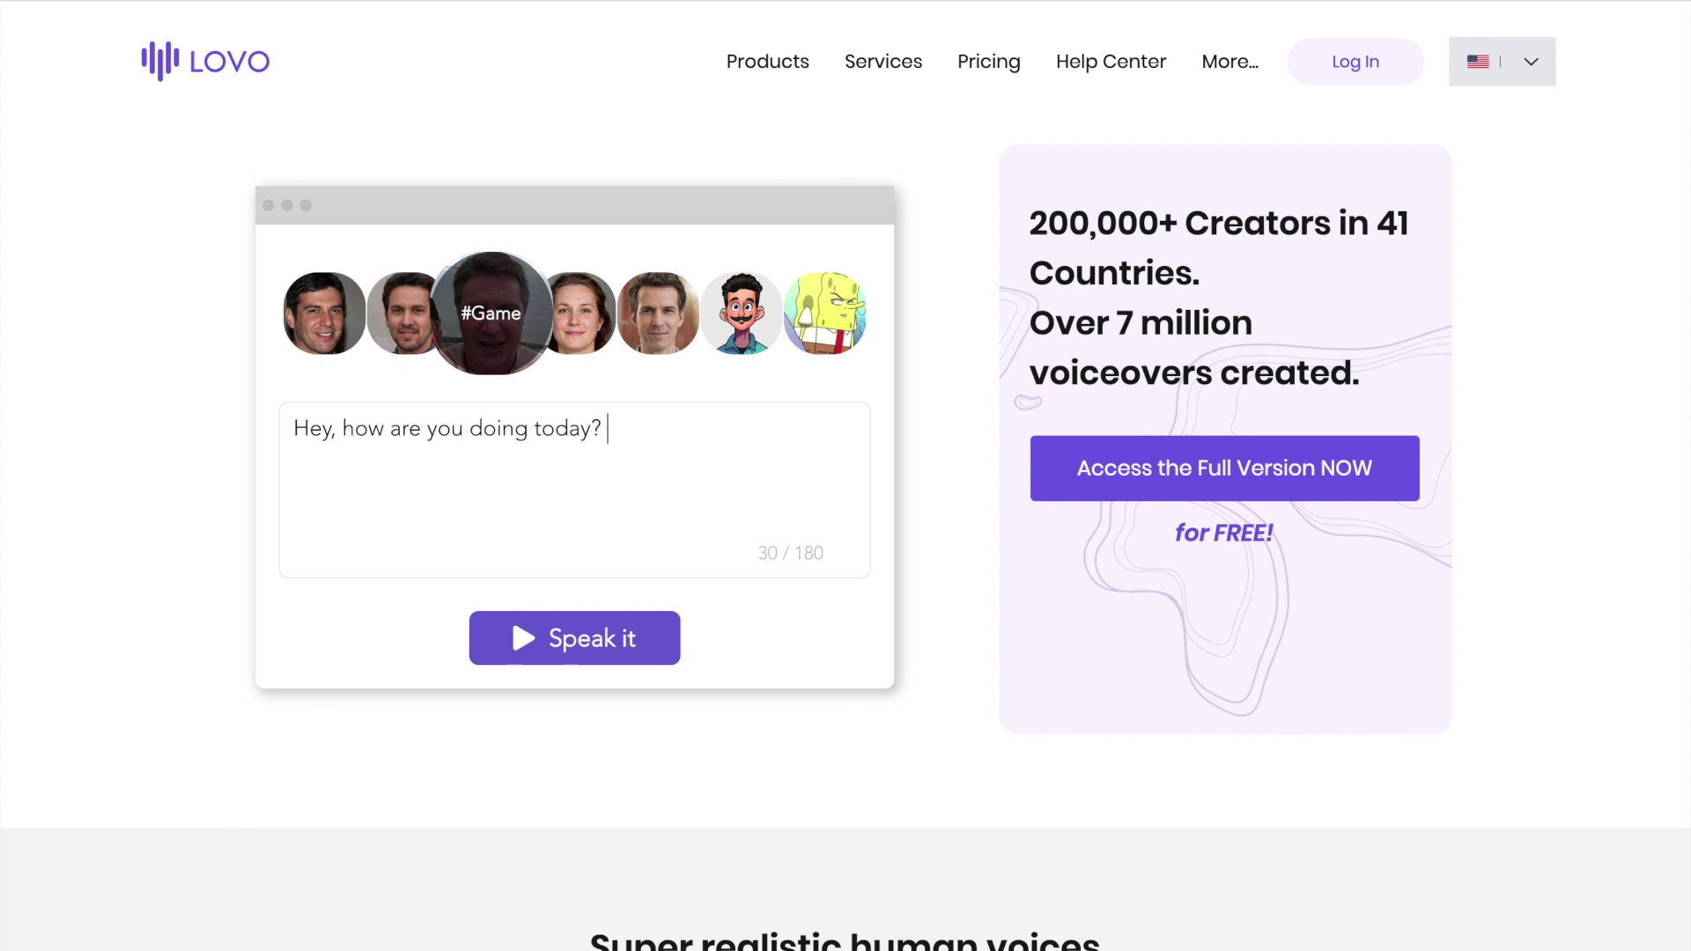
text( It's a beautiful morning.)
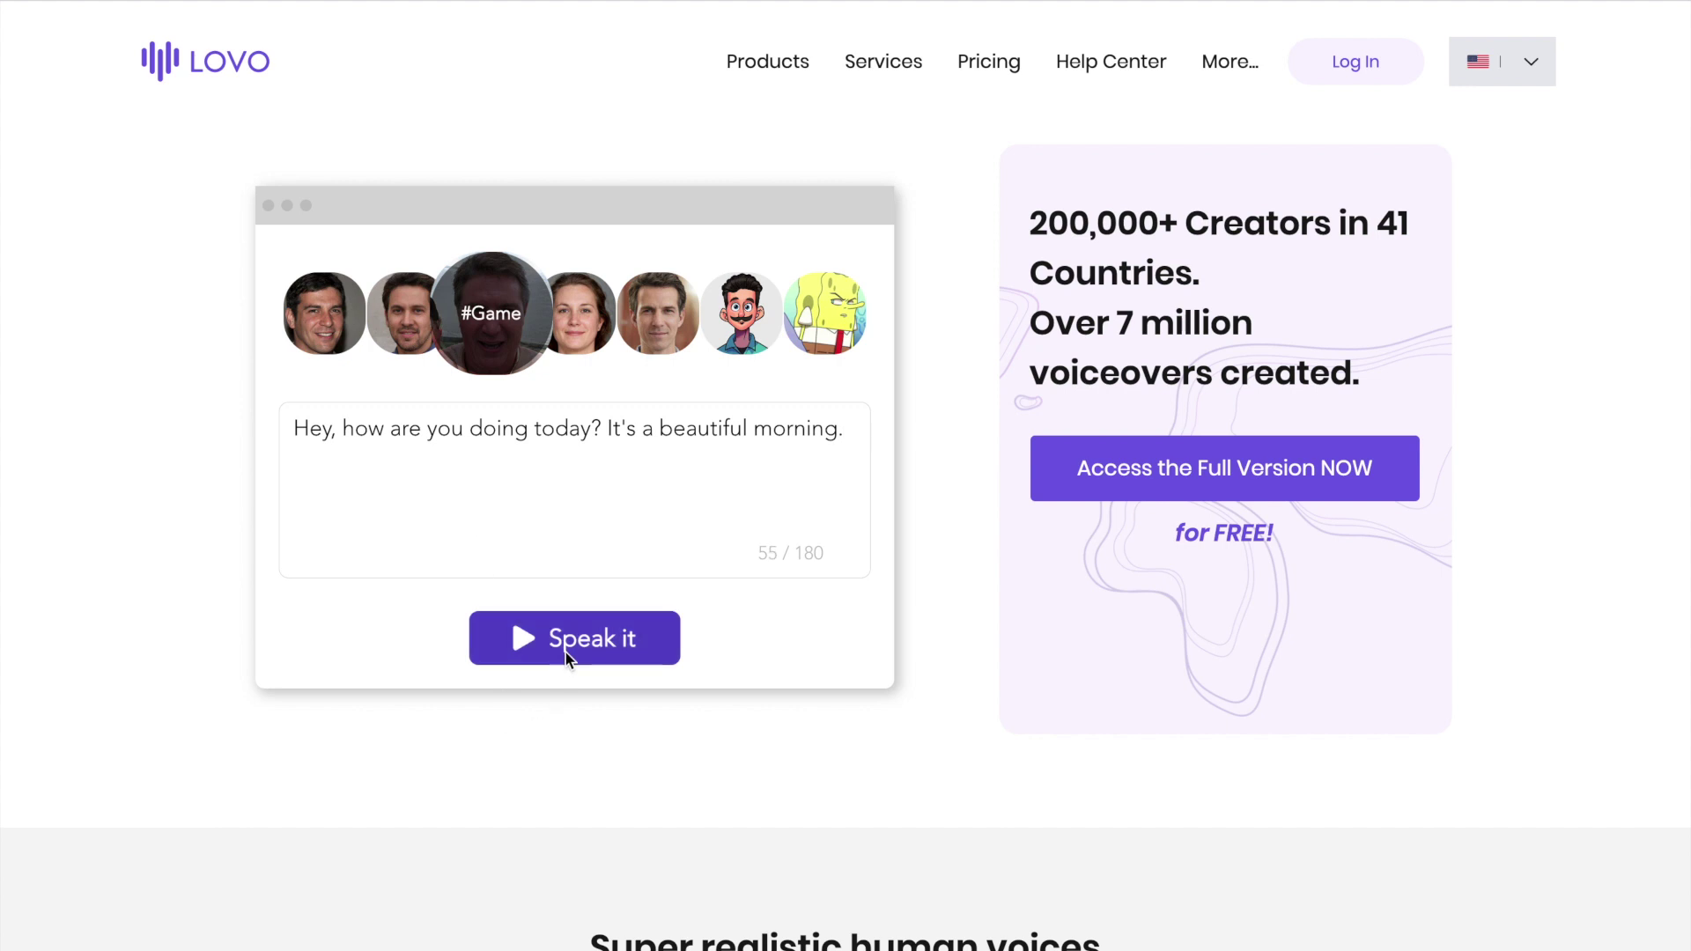
click(568, 650)
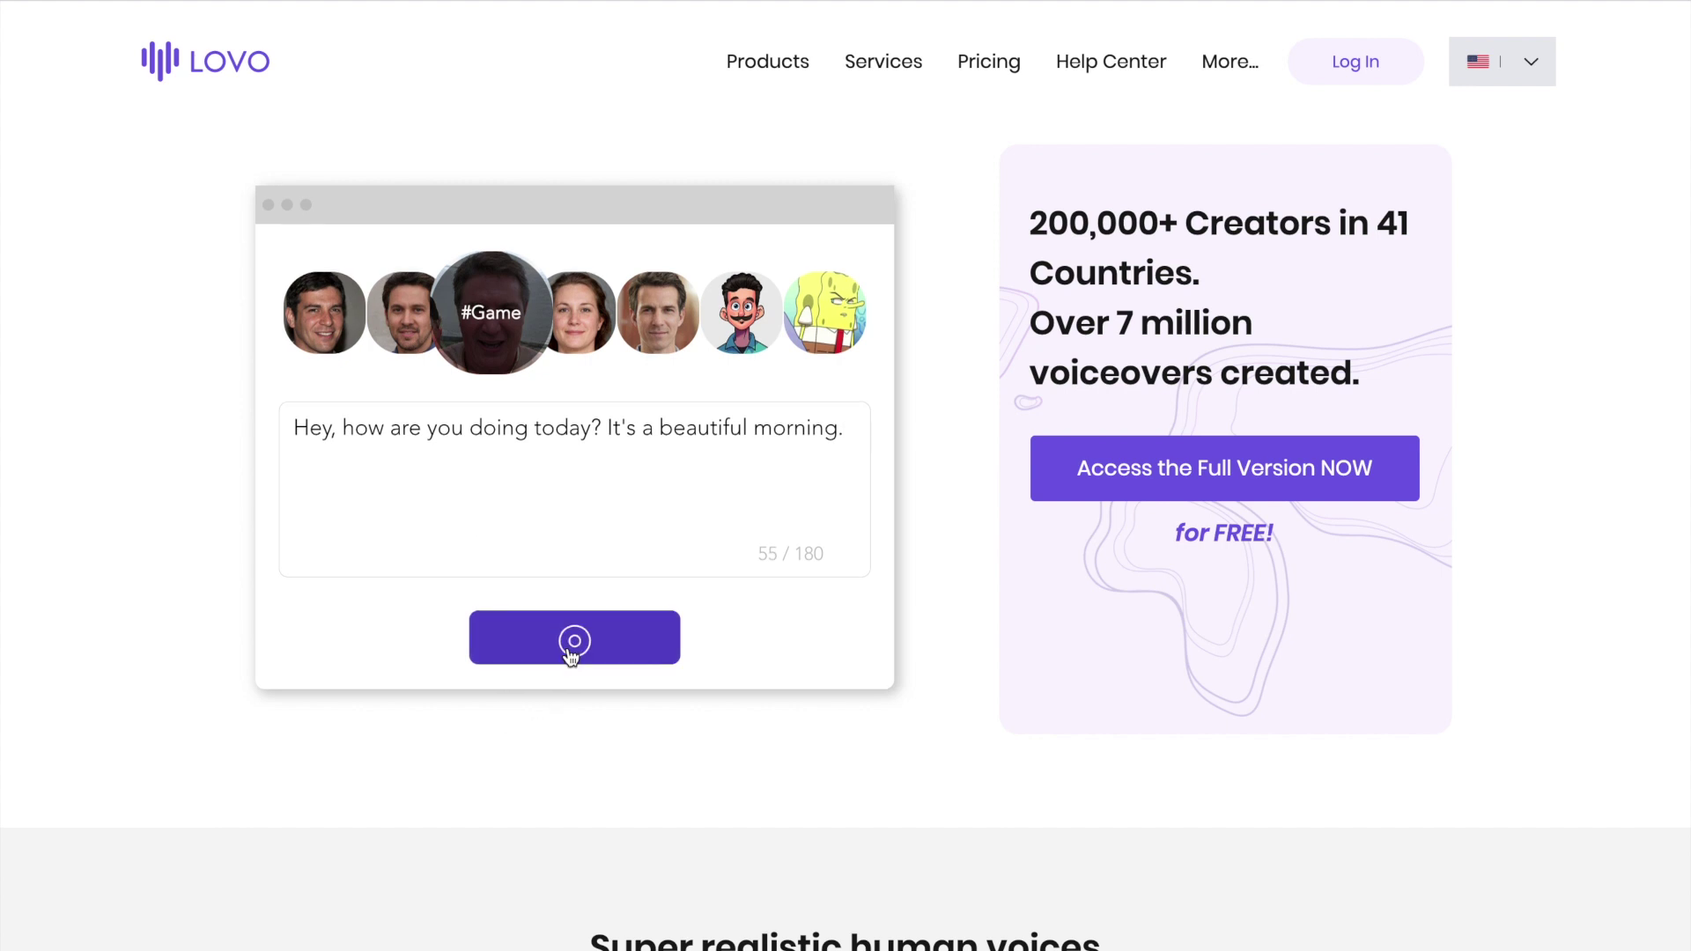
Step: Switch the voice demo to the #AudioBook voice and speak the same text
scroll(934, 454, up, 1)
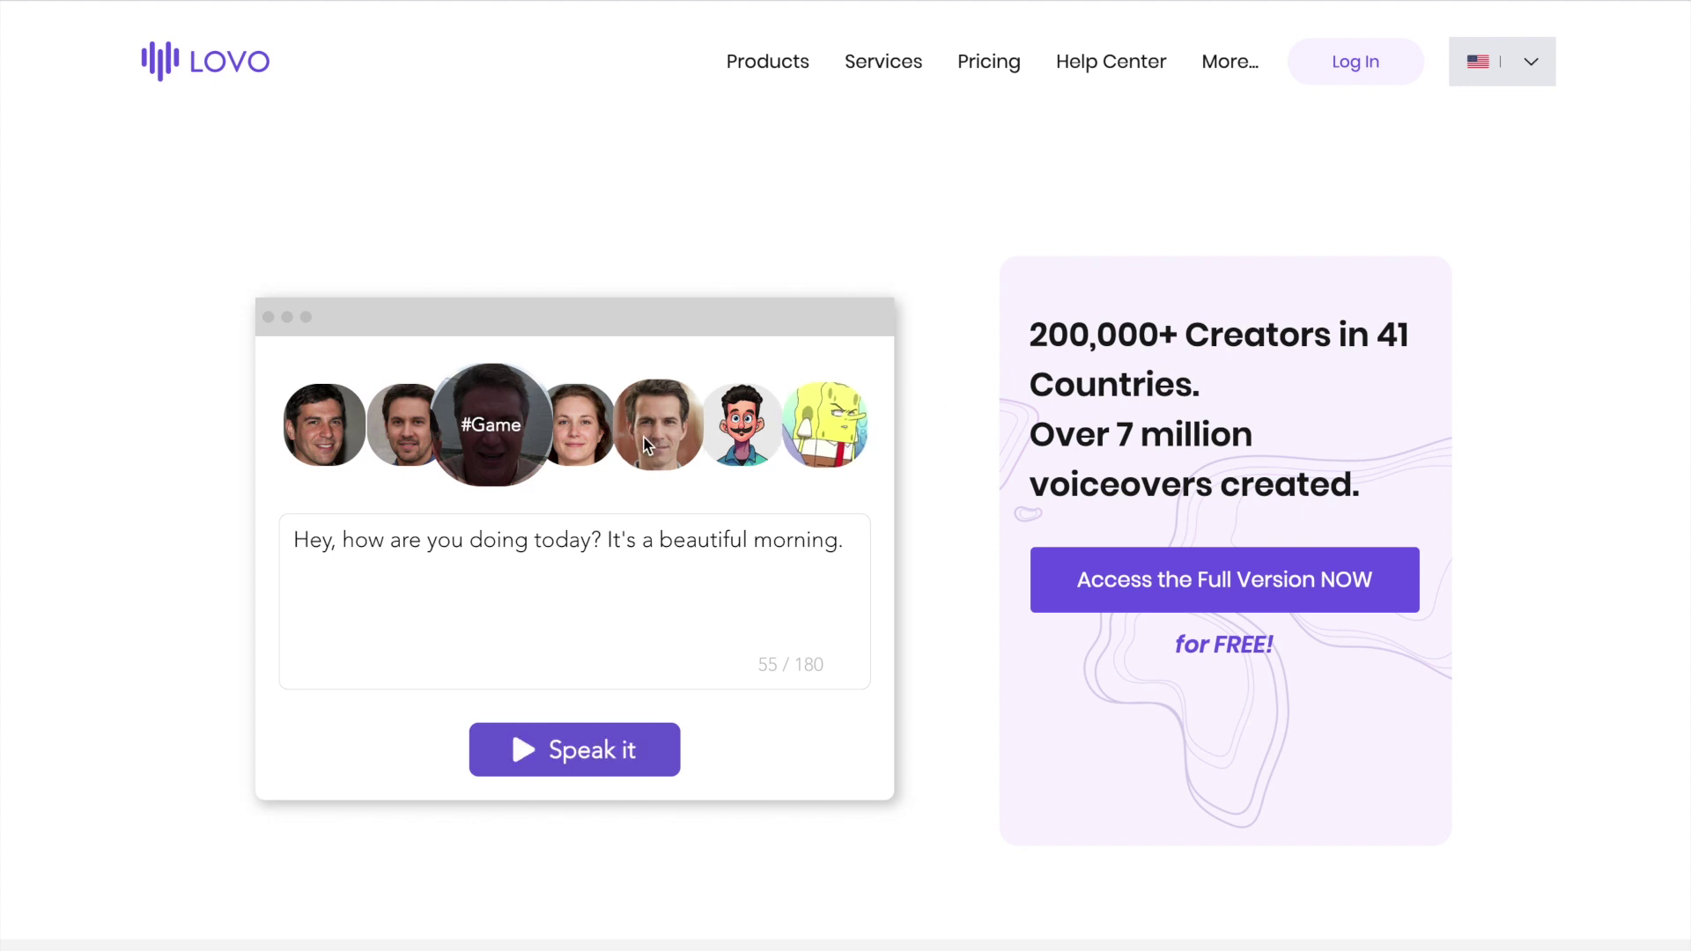
click(317, 432)
click(579, 754)
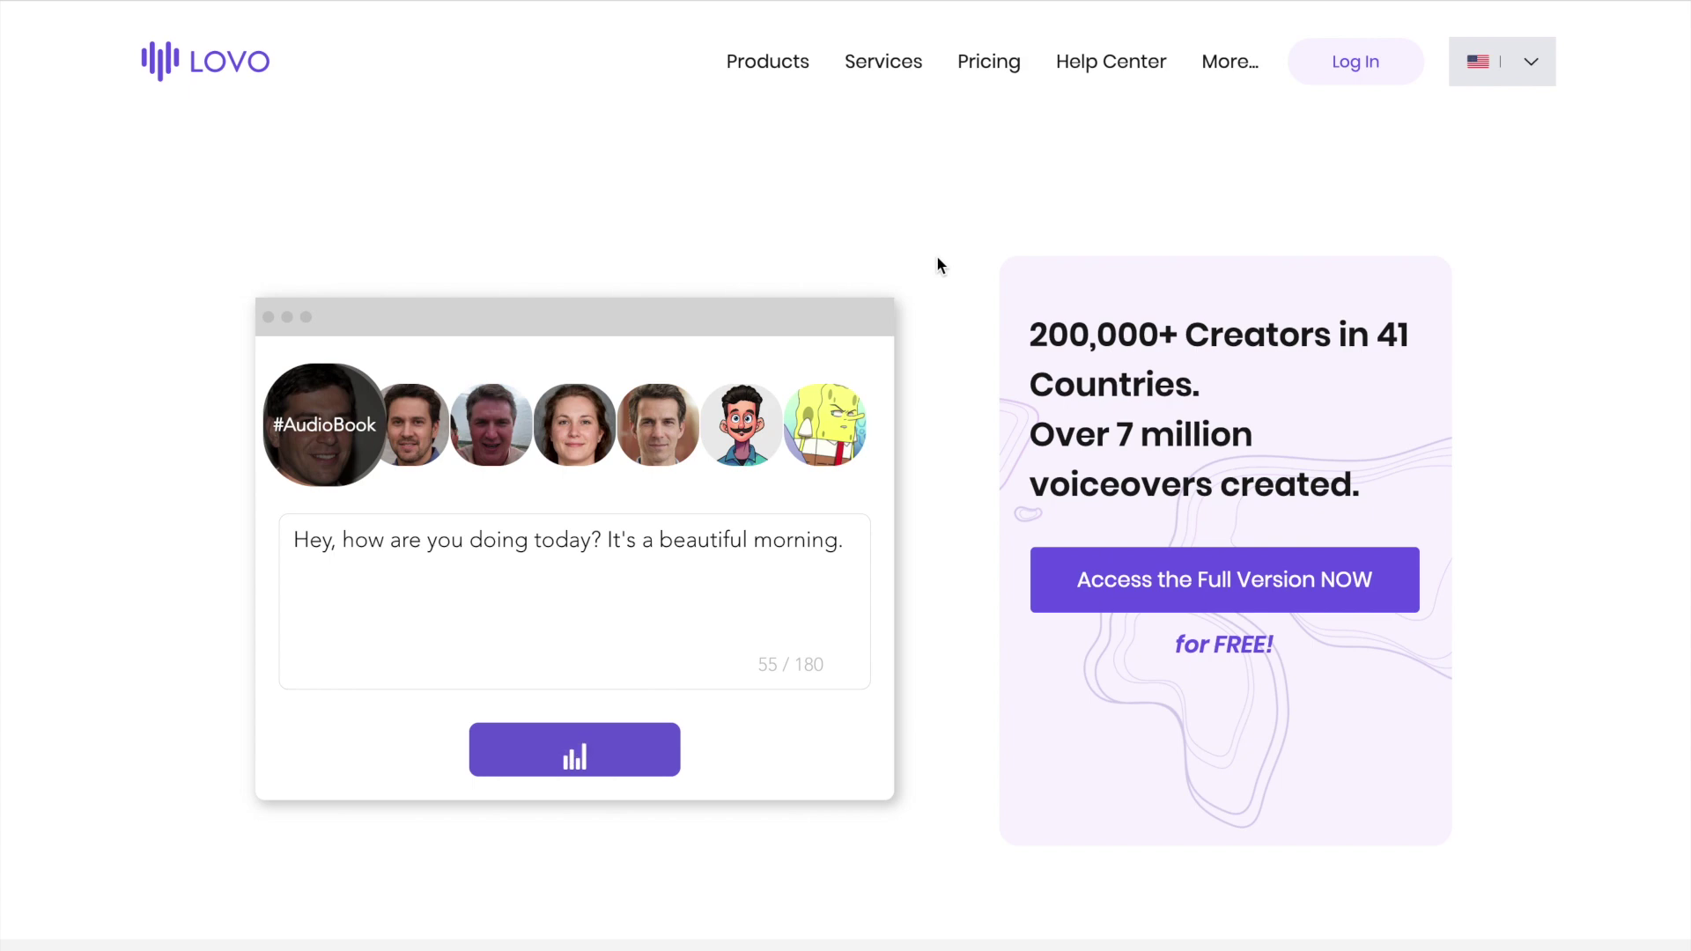
Step: Look through the LOVO page's voice samples for each content type, such as E-Learning, Explainer Video and Audiobook
scroll(978, 233, down, 10)
scroll(976, 226, down, 10)
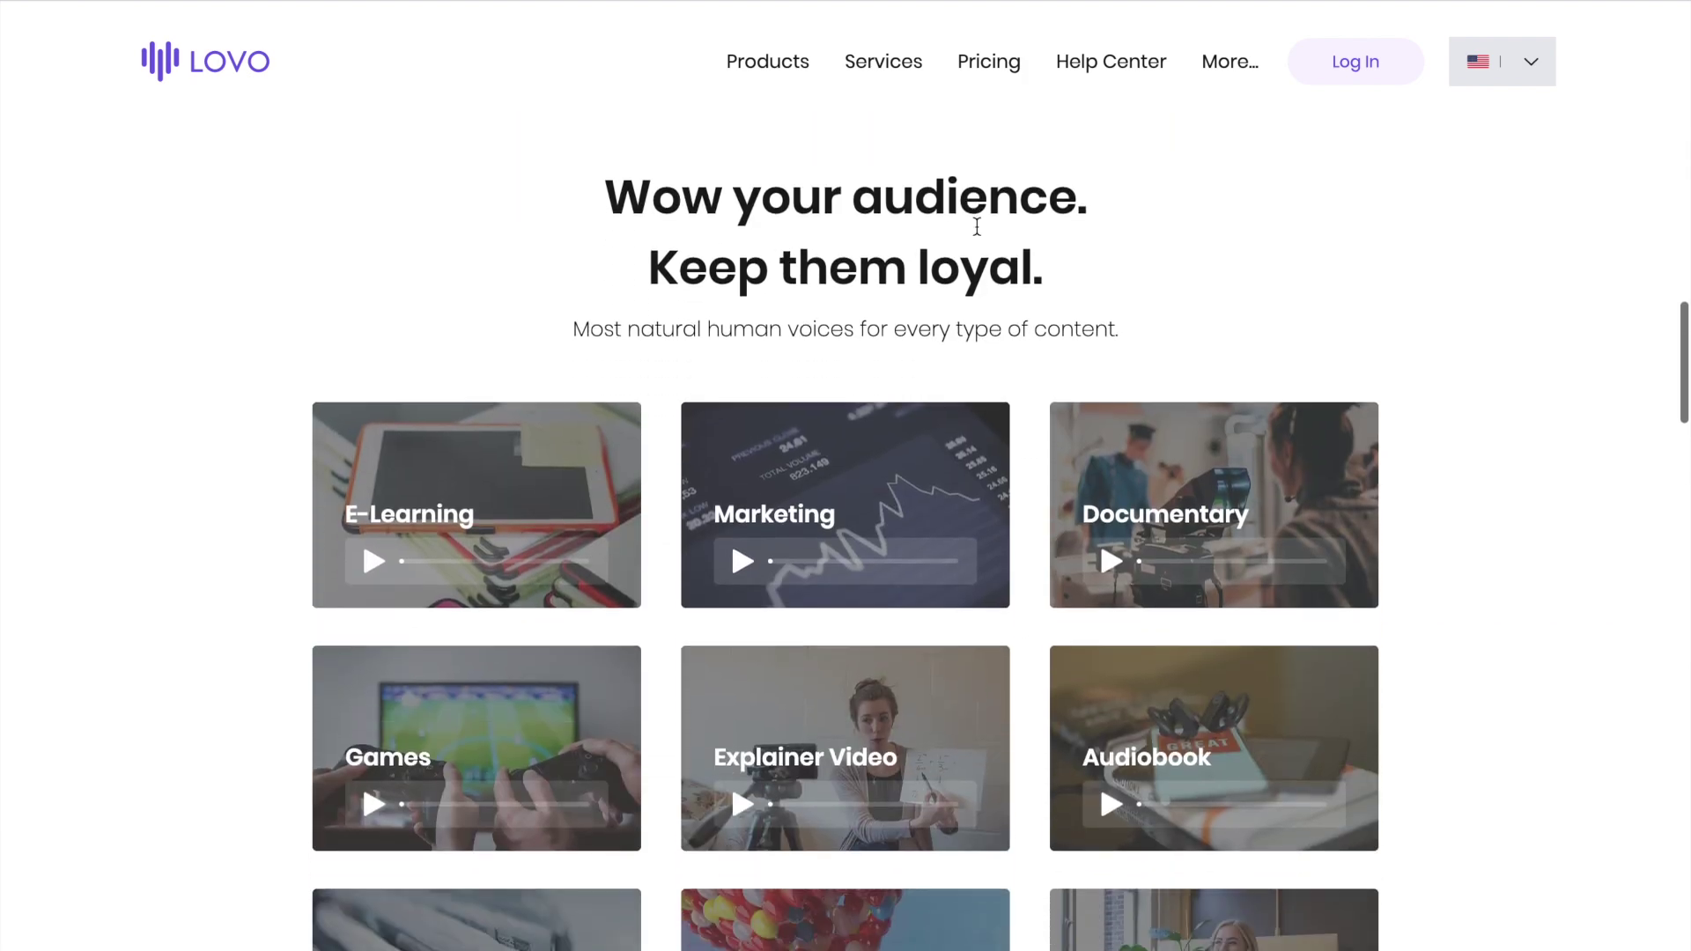
scroll(976, 226, down, 2)
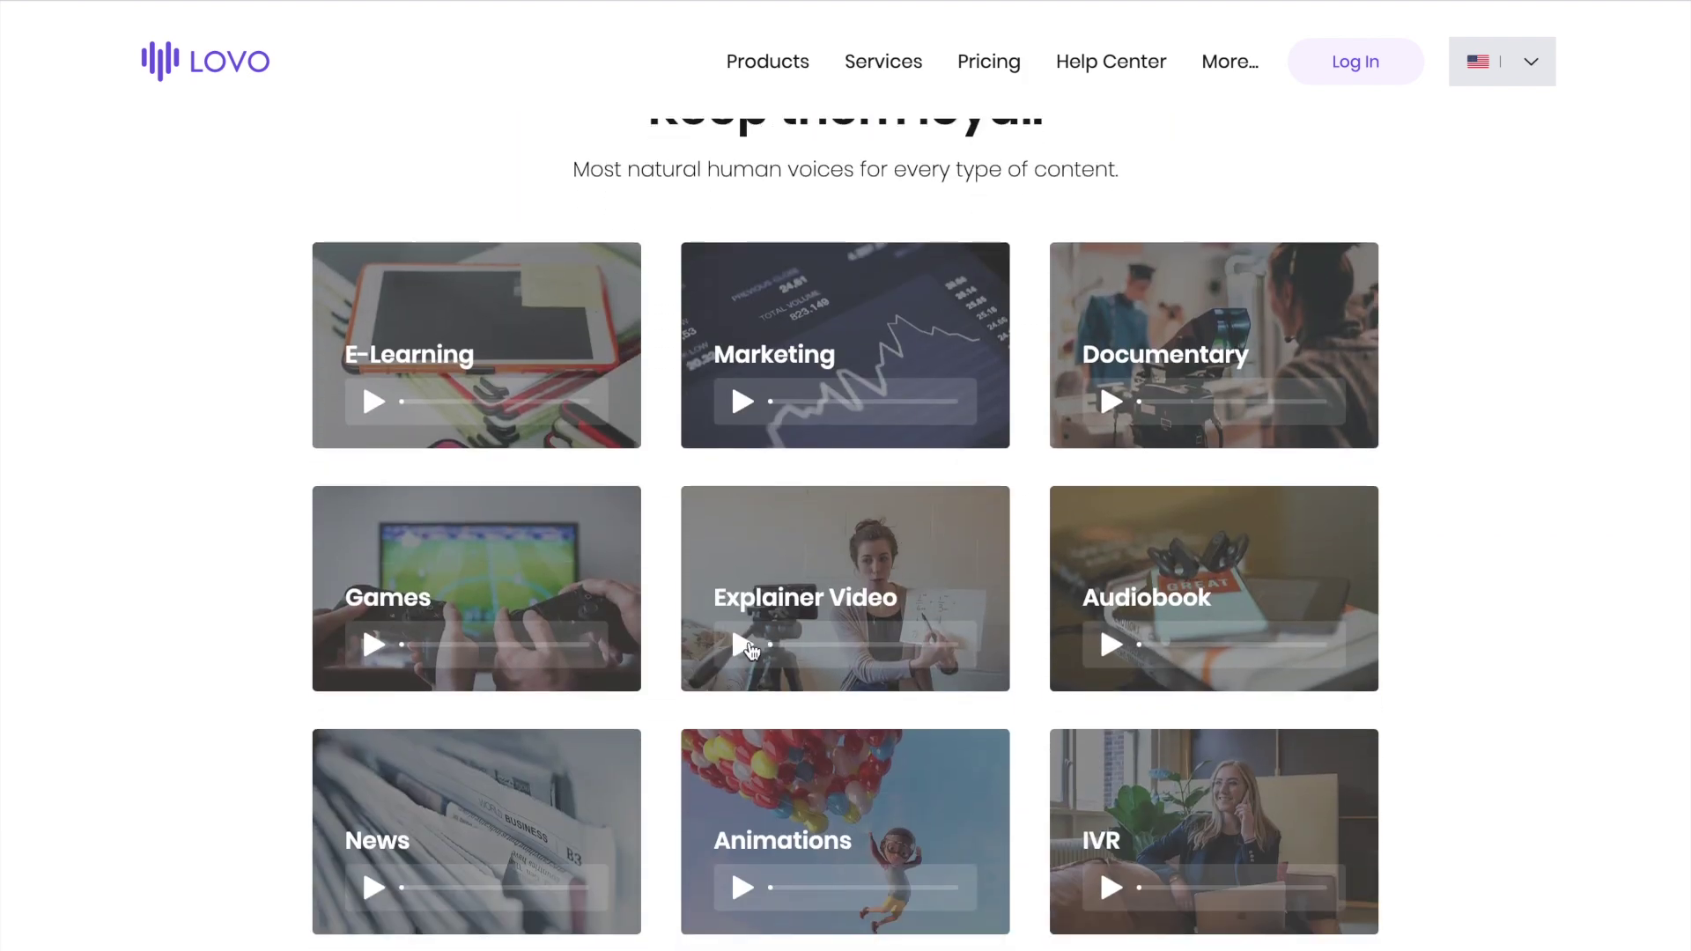
scroll(1159, 428, down, 2)
scroll(1157, 429, up, 3)
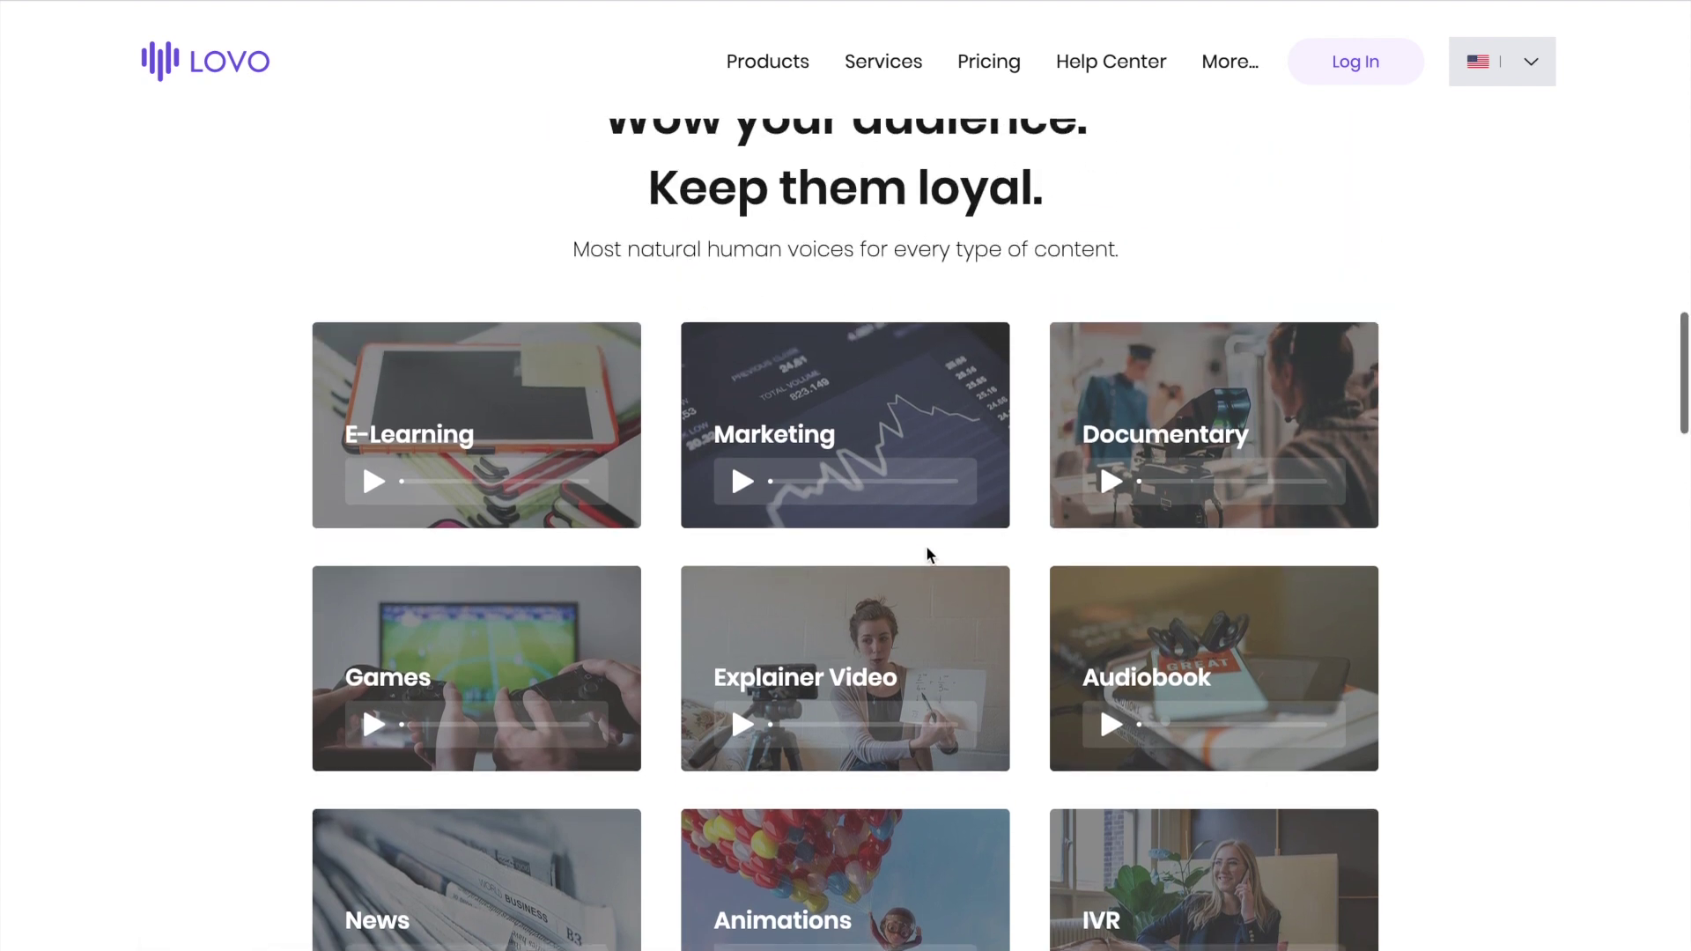
scroll(932, 555, down, 2)
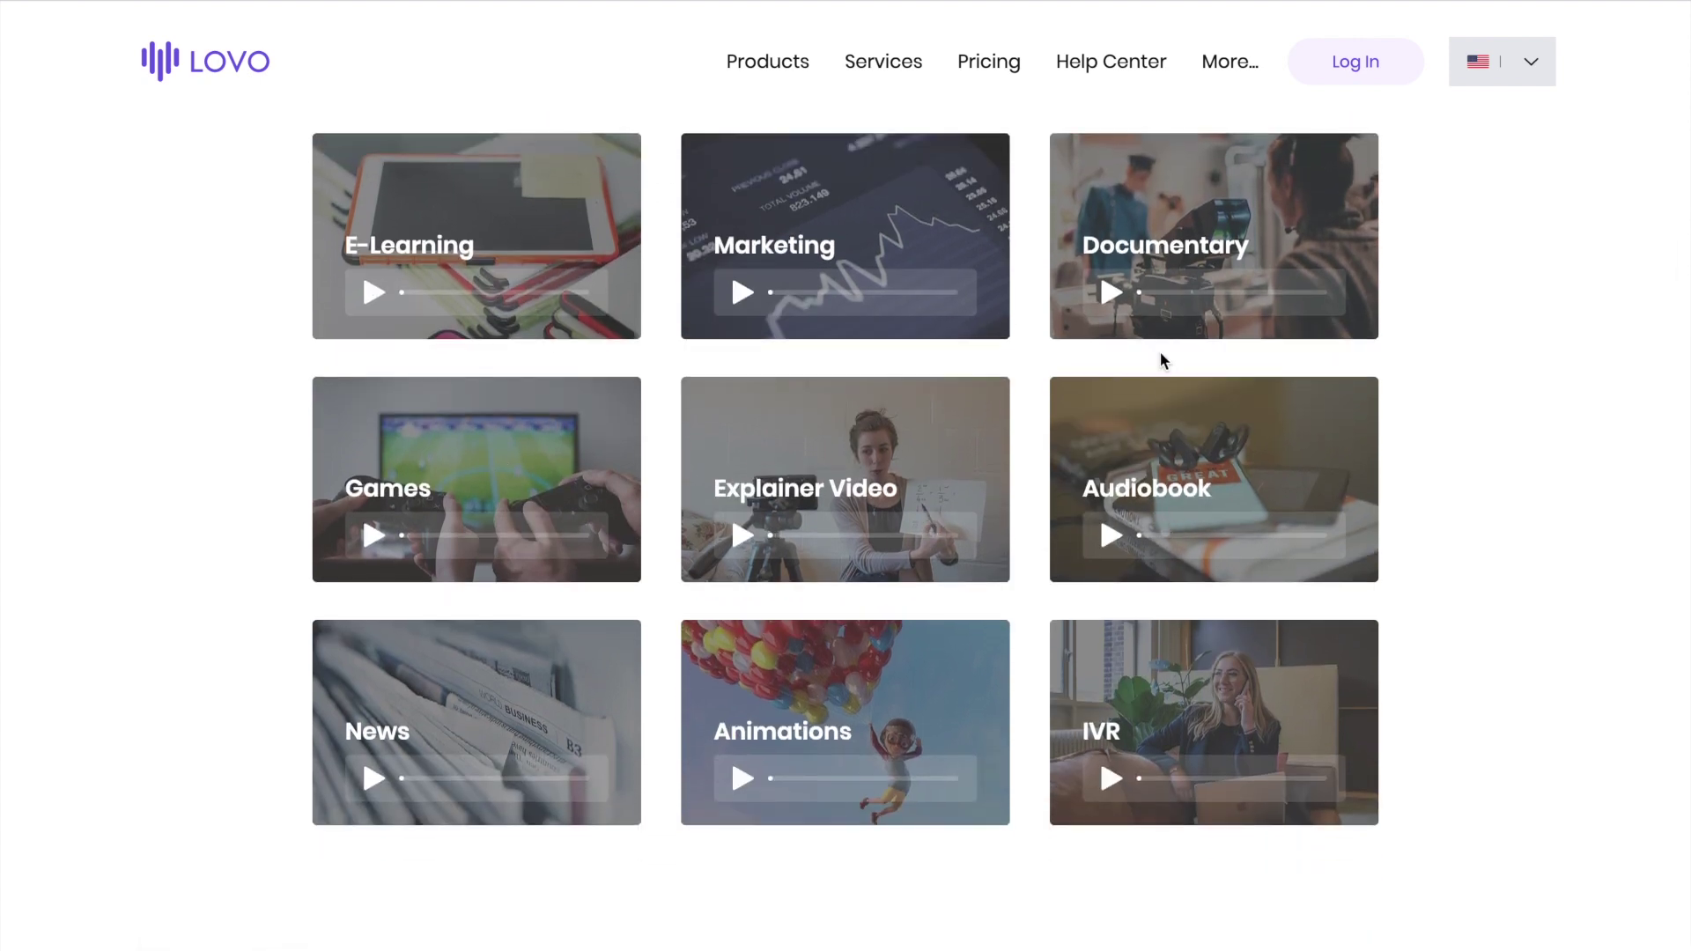
scroll(1024, 225, up, 1)
scroll(1024, 218, up, 15)
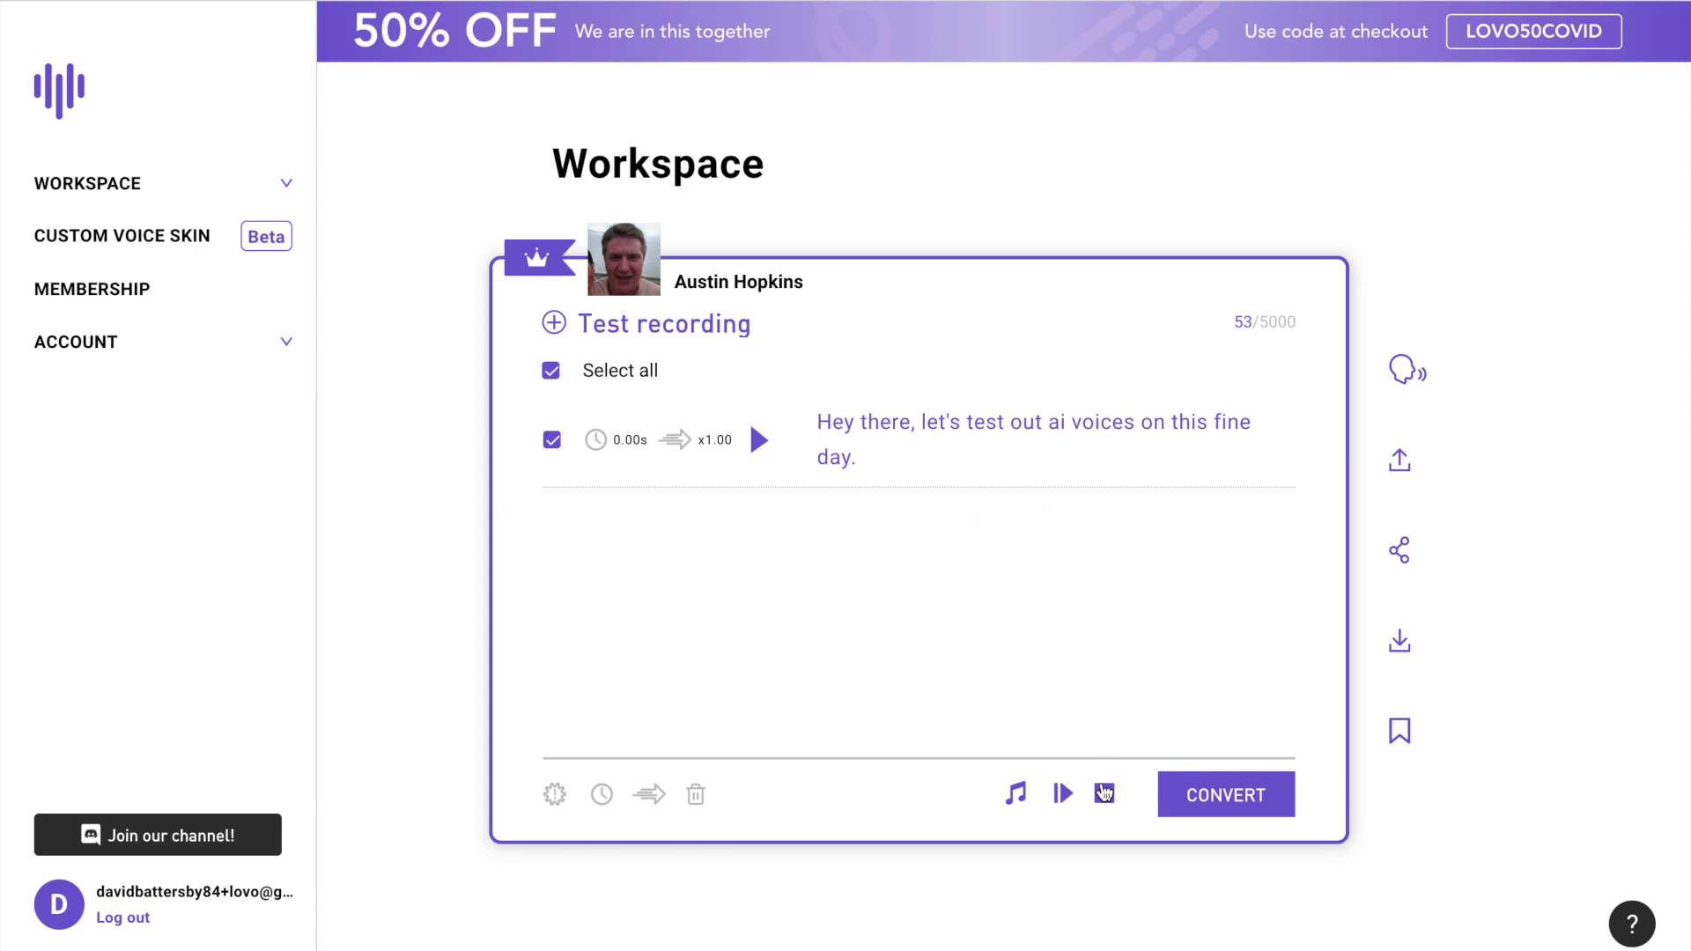
Step: Play the Test recording in the LOVO workspace and open its download confirmation, closing it without downloading
click(1064, 798)
click(1399, 647)
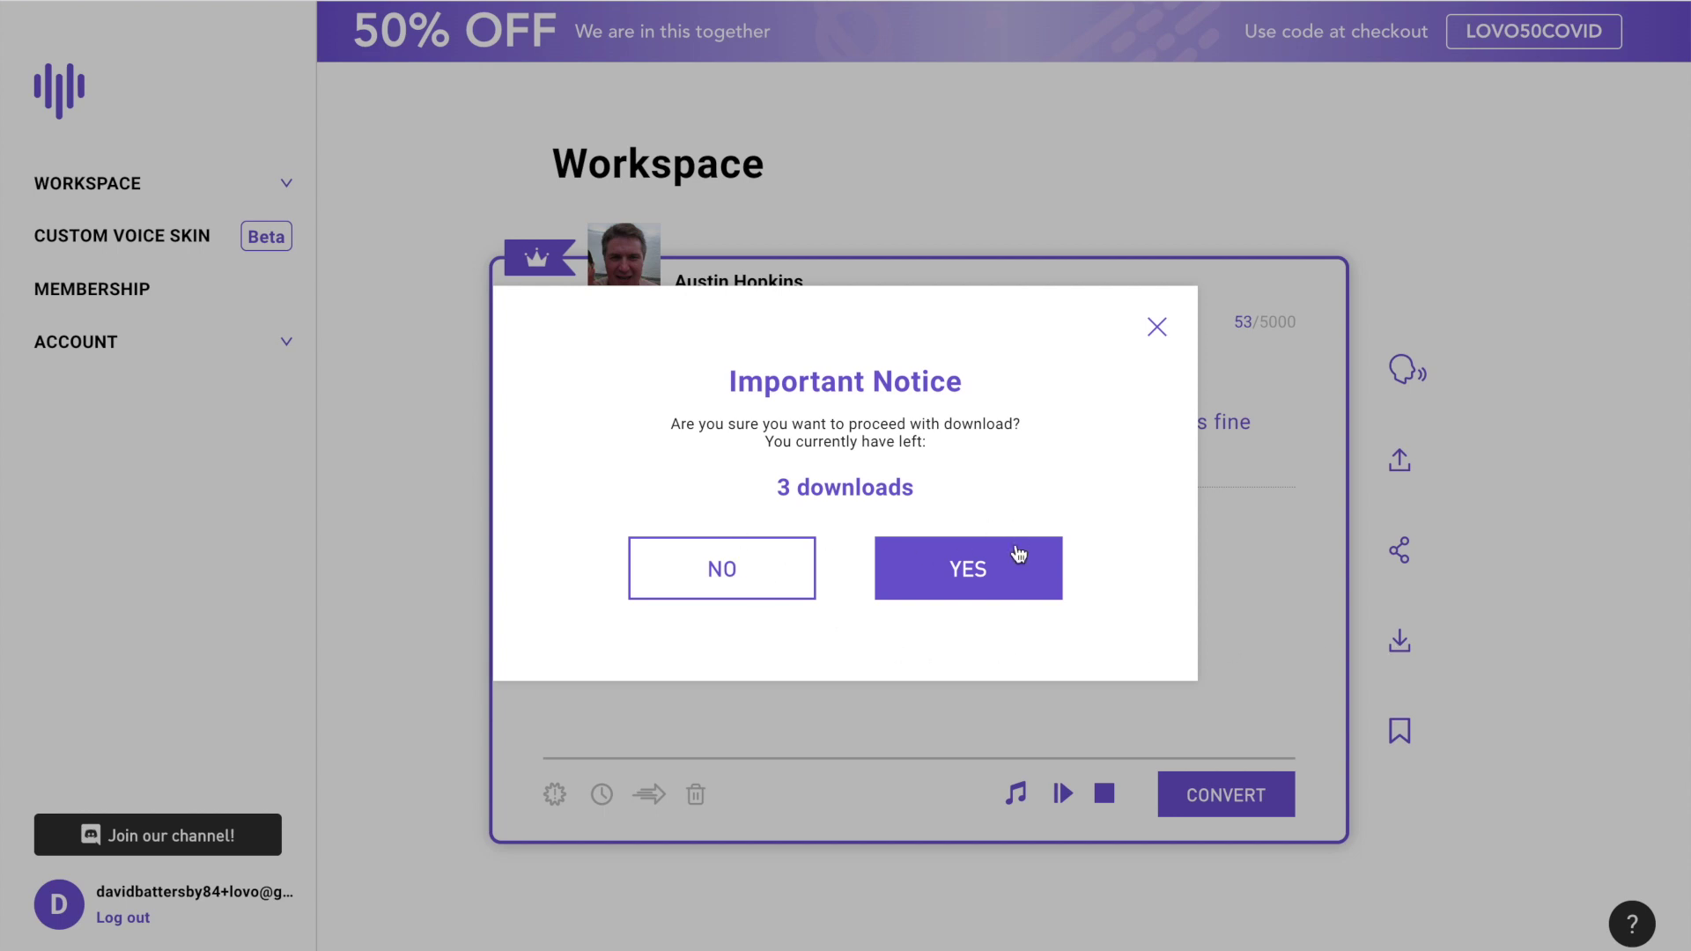
click(1155, 329)
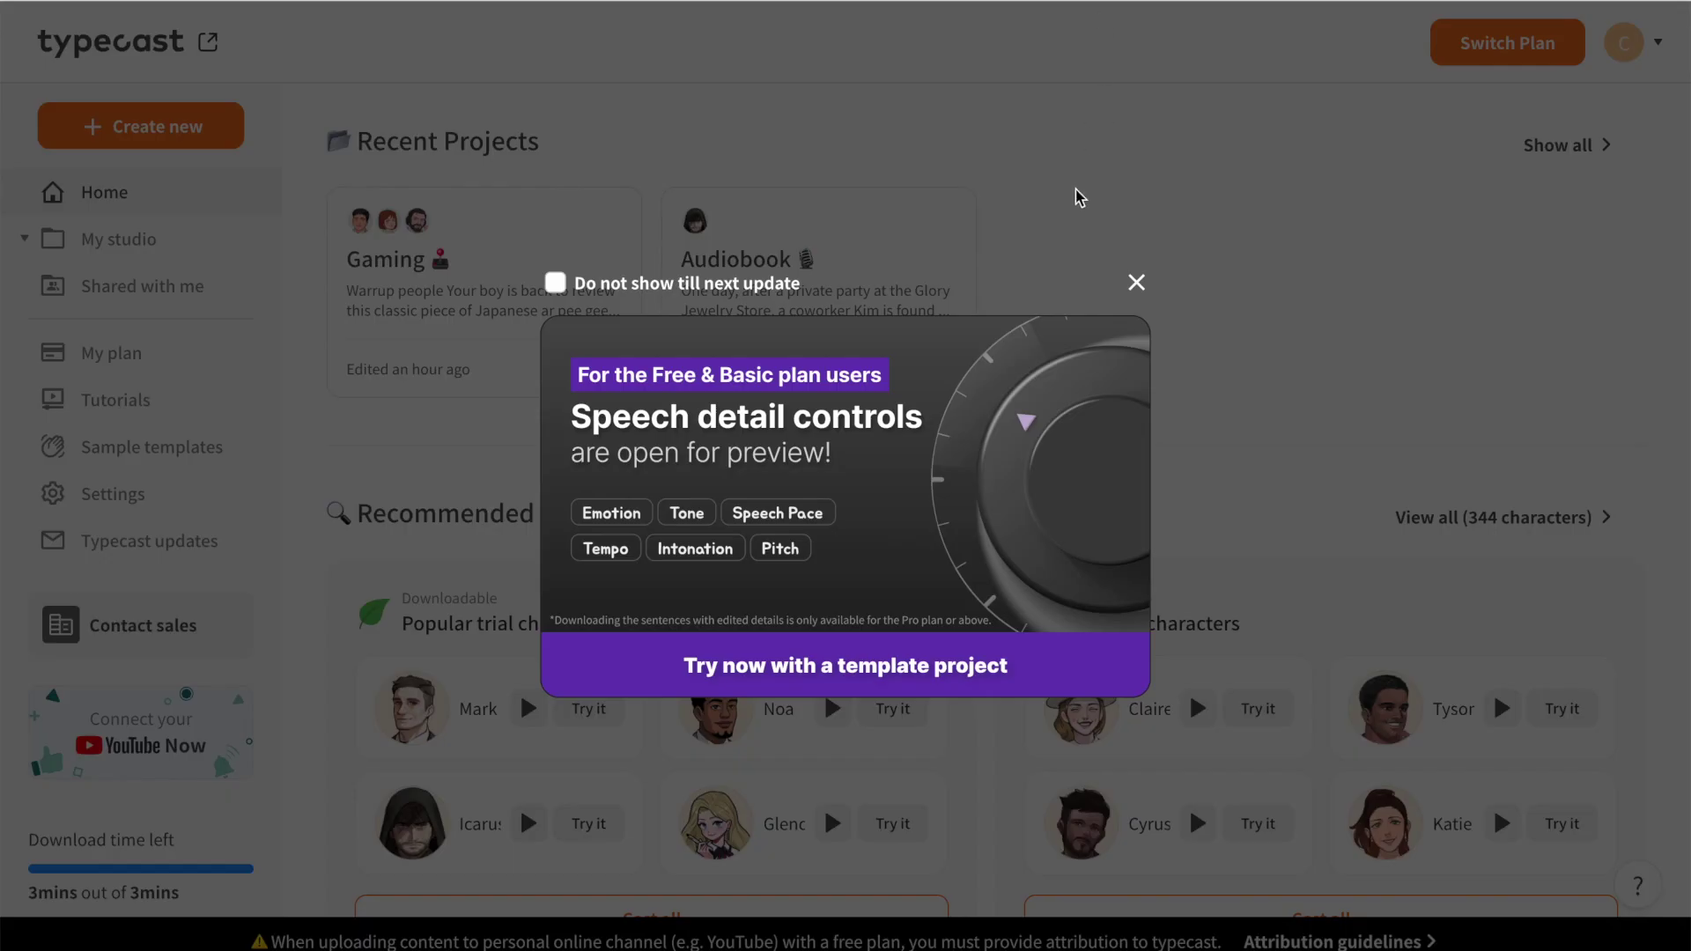
Step: In Typecast, dismiss the speech detail controls announcement and play the voice sample of the trial character Mark
click(1136, 283)
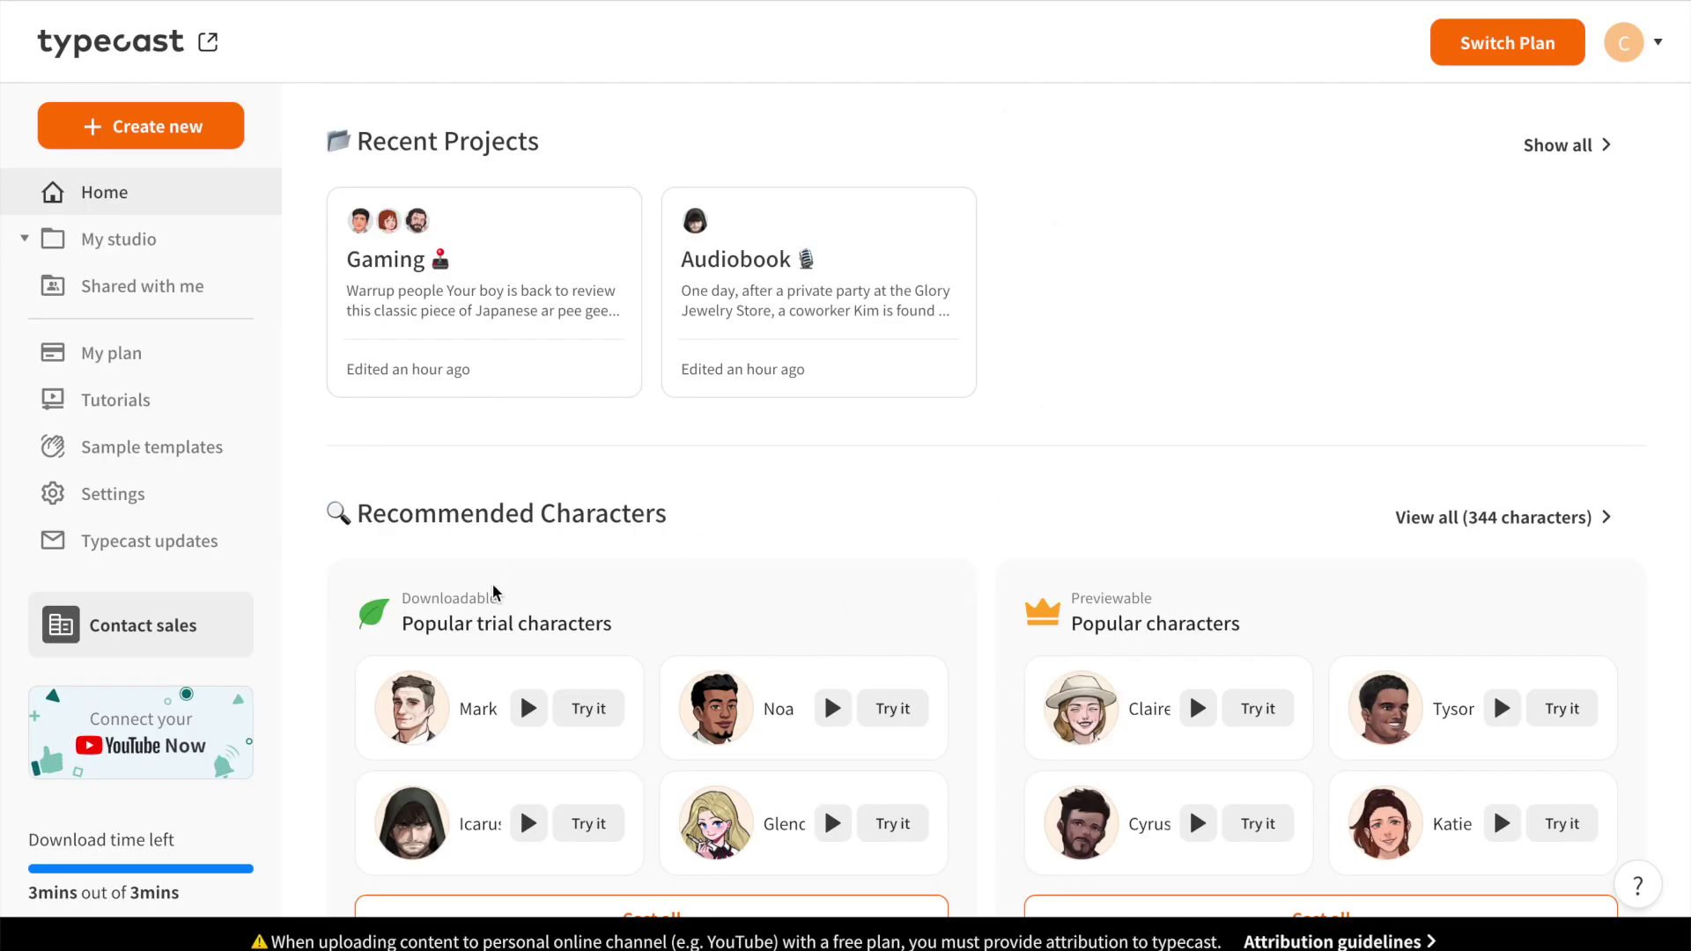
scroll(808, 437, down, 3)
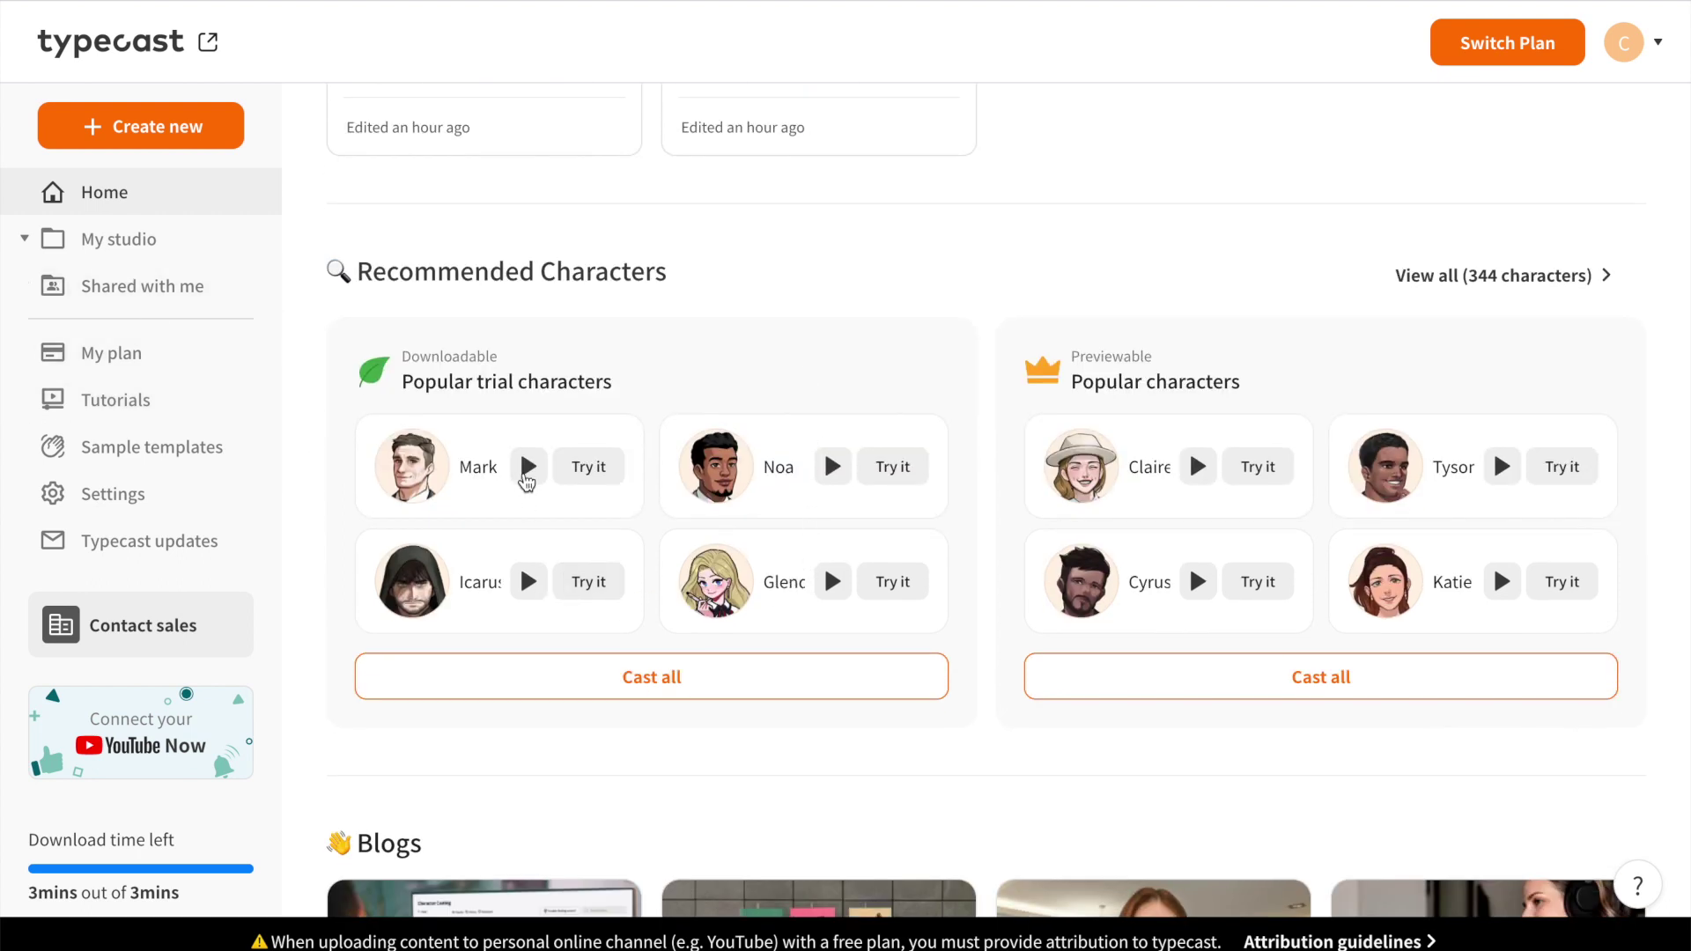
click(528, 468)
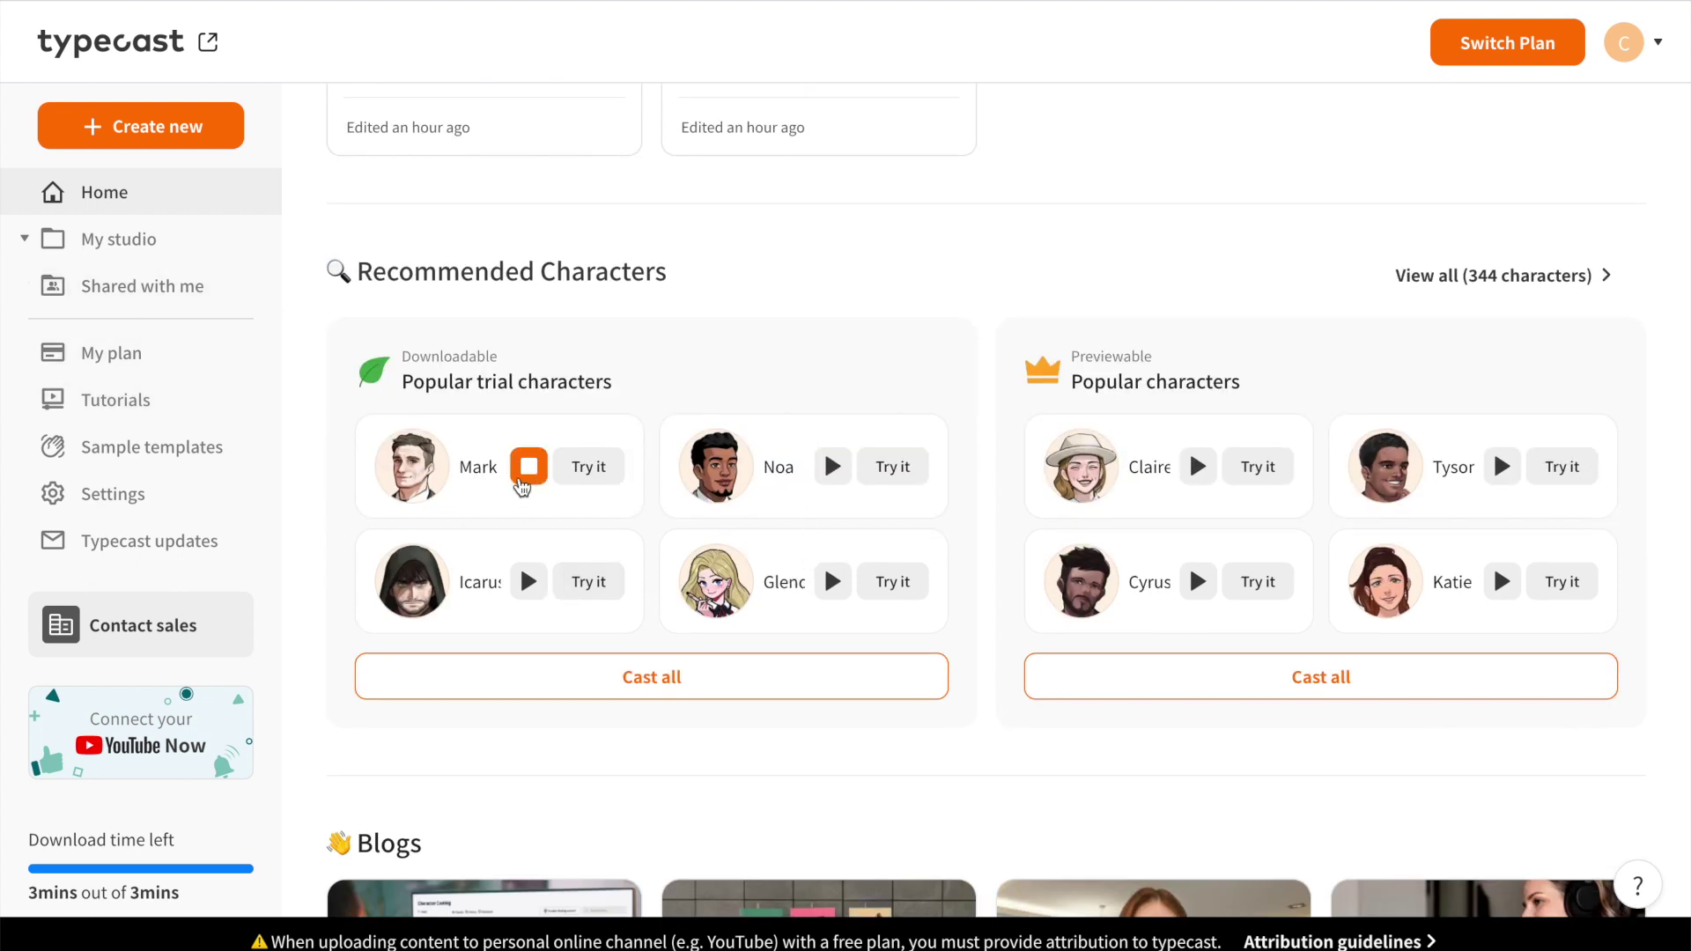
scroll(621, 418, up, 2)
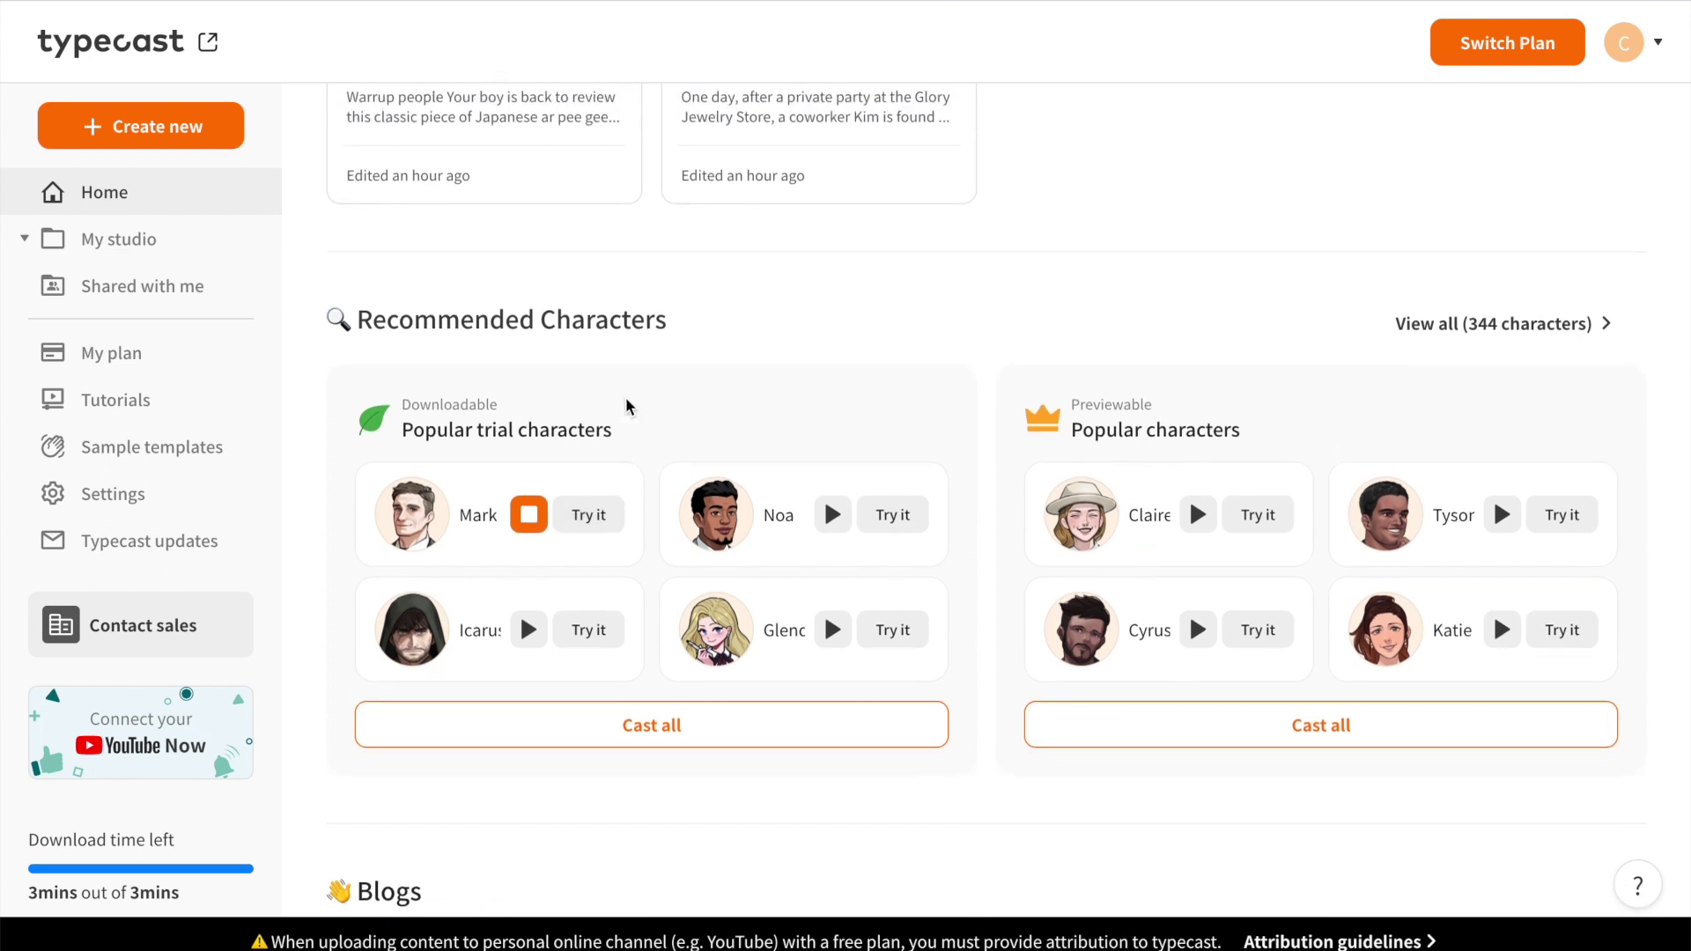
scroll(616, 417, up, 1)
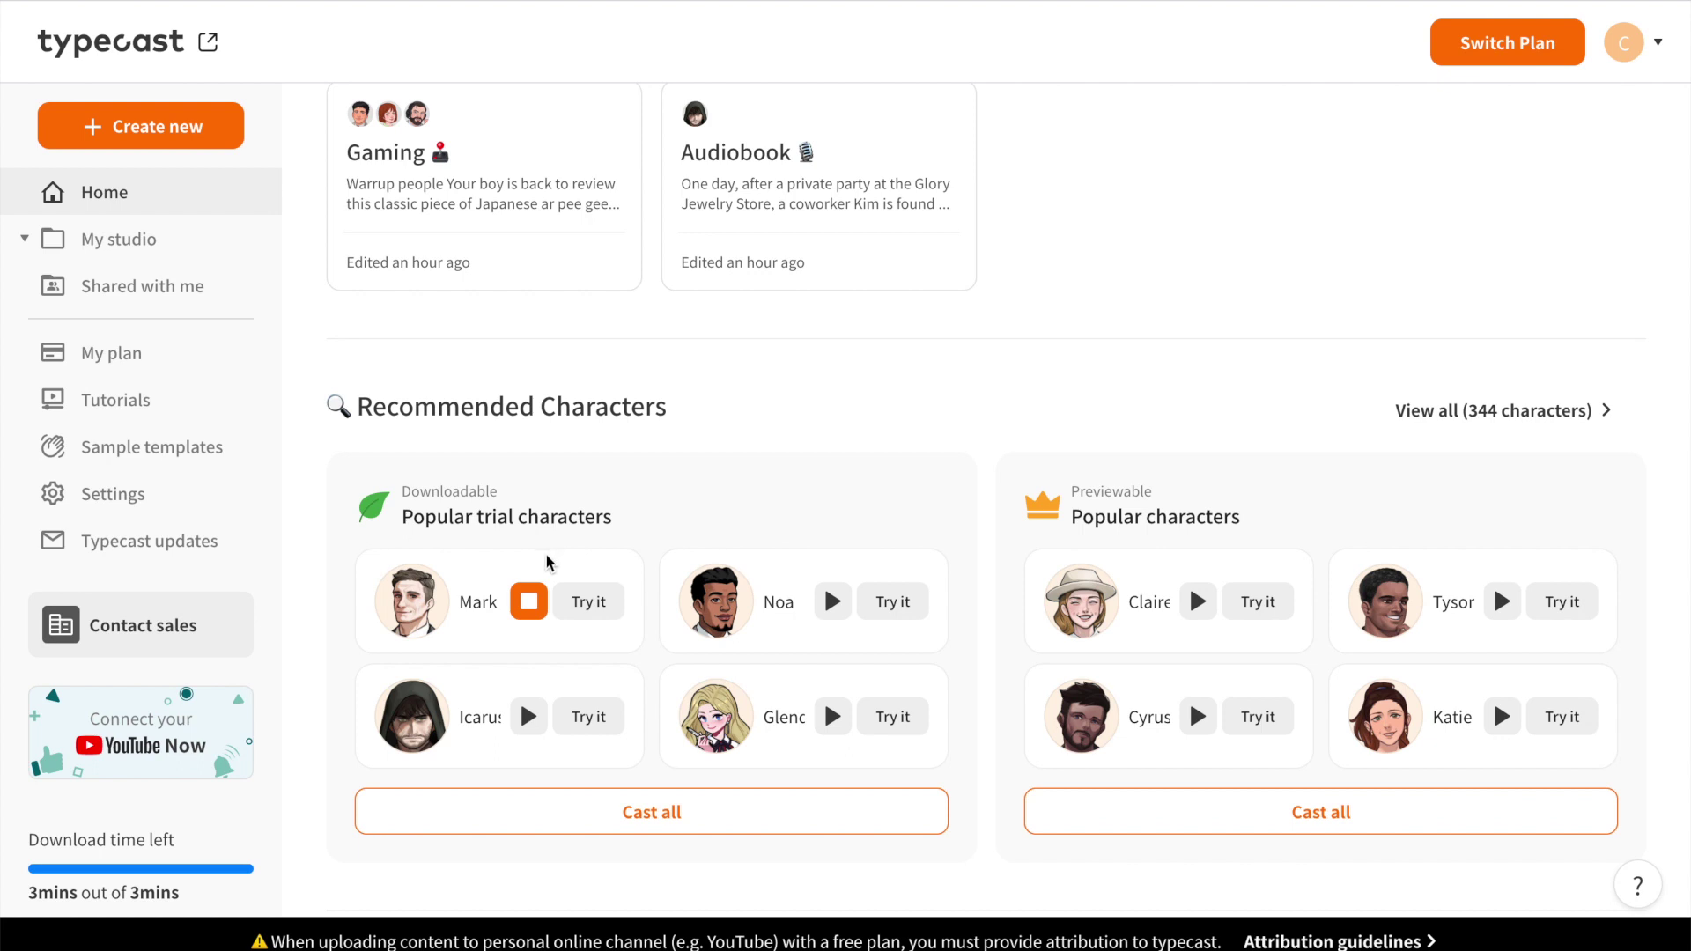
Step: Stop Mark's sample and listen to the voice sample of the trial character Noa
click(530, 608)
click(833, 606)
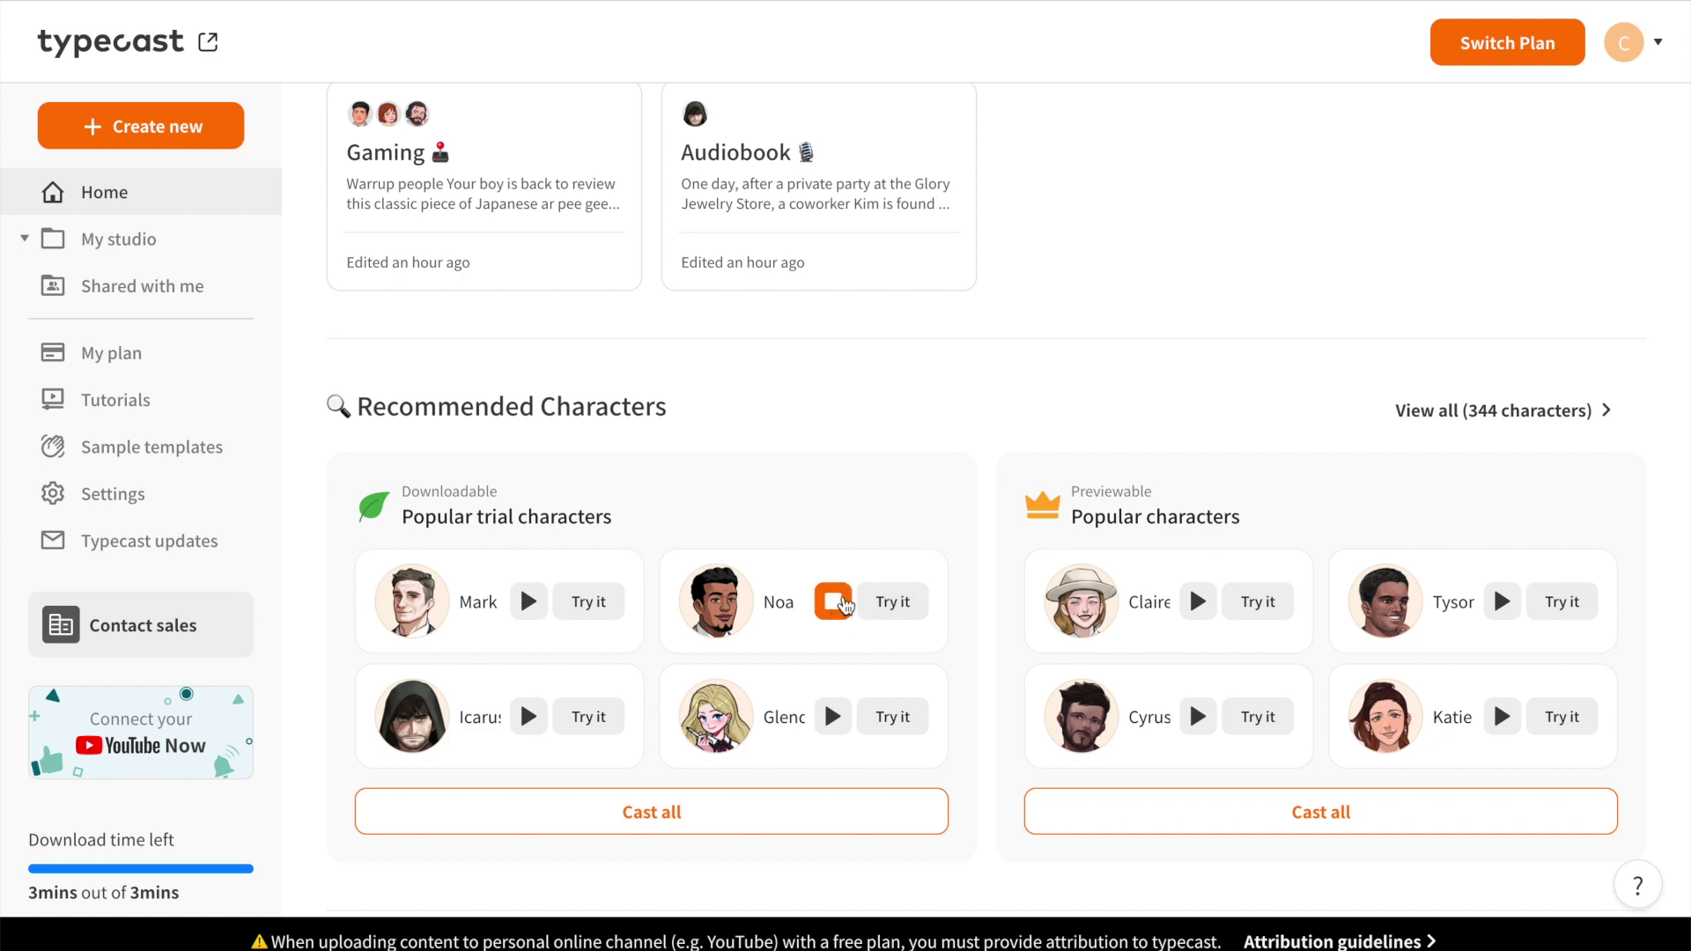
scroll(936, 532, up, 1)
scroll(936, 531, down, 1)
click(833, 608)
Step: Listen to the voice samples of the first two previewable popular characters, starting with Claire, and stop the playback
click(1198, 603)
scroll(1285, 572, up, 1)
scroll(1293, 555, down, 1)
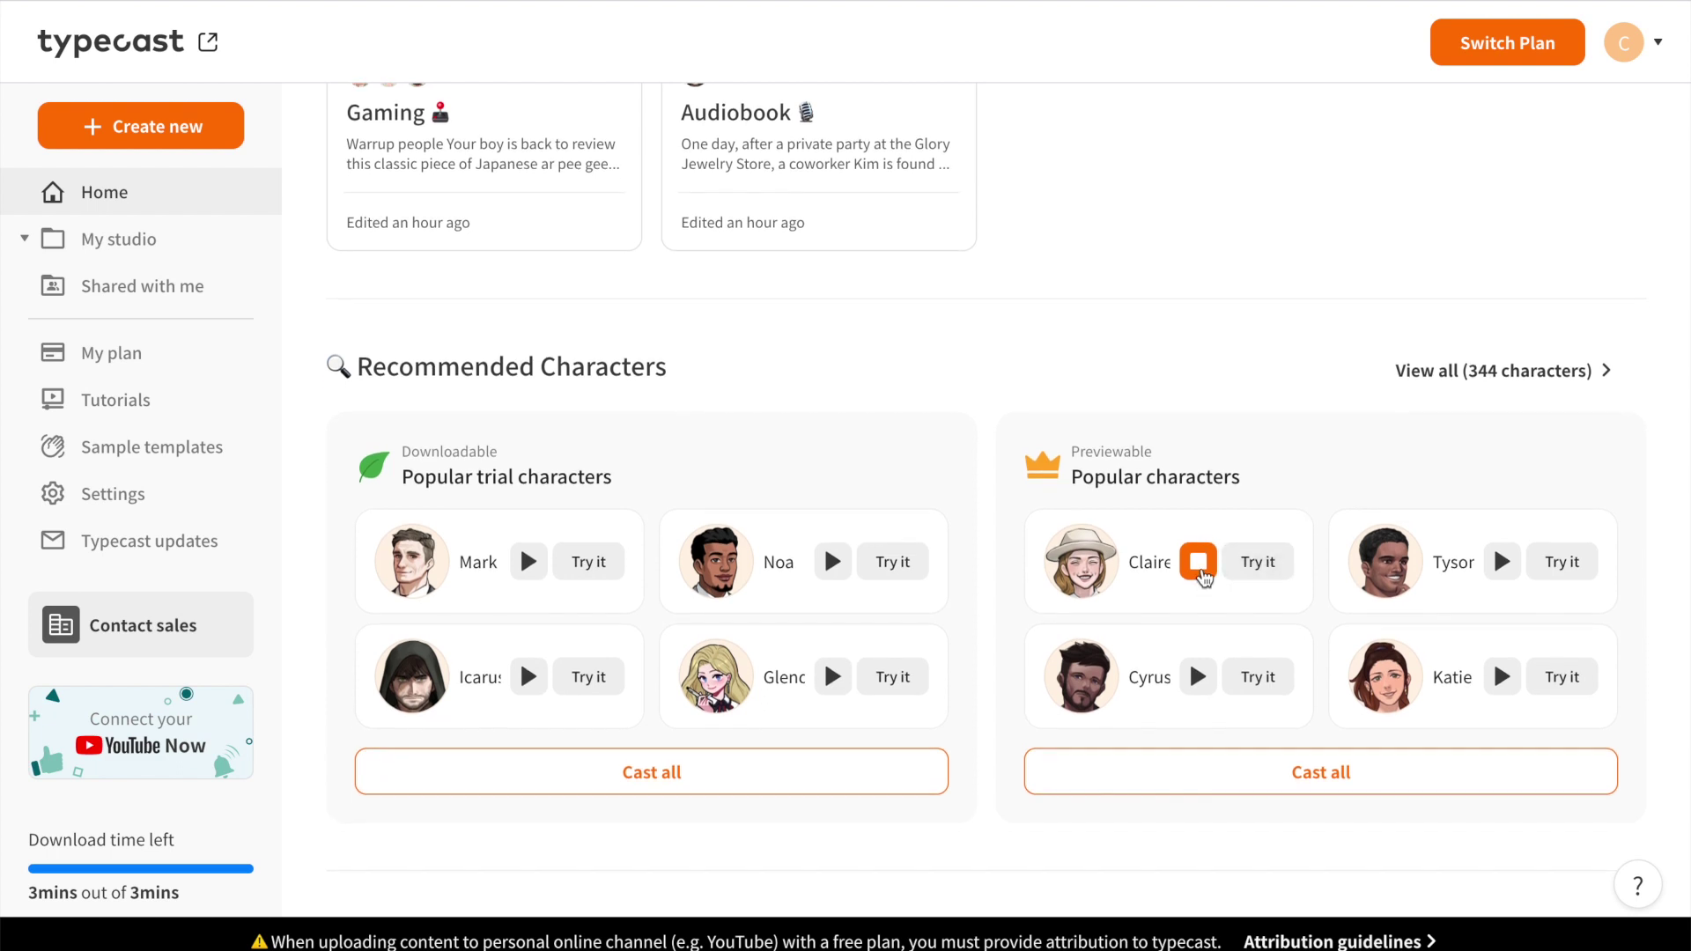
click(1503, 562)
scroll(1429, 446, up, 1)
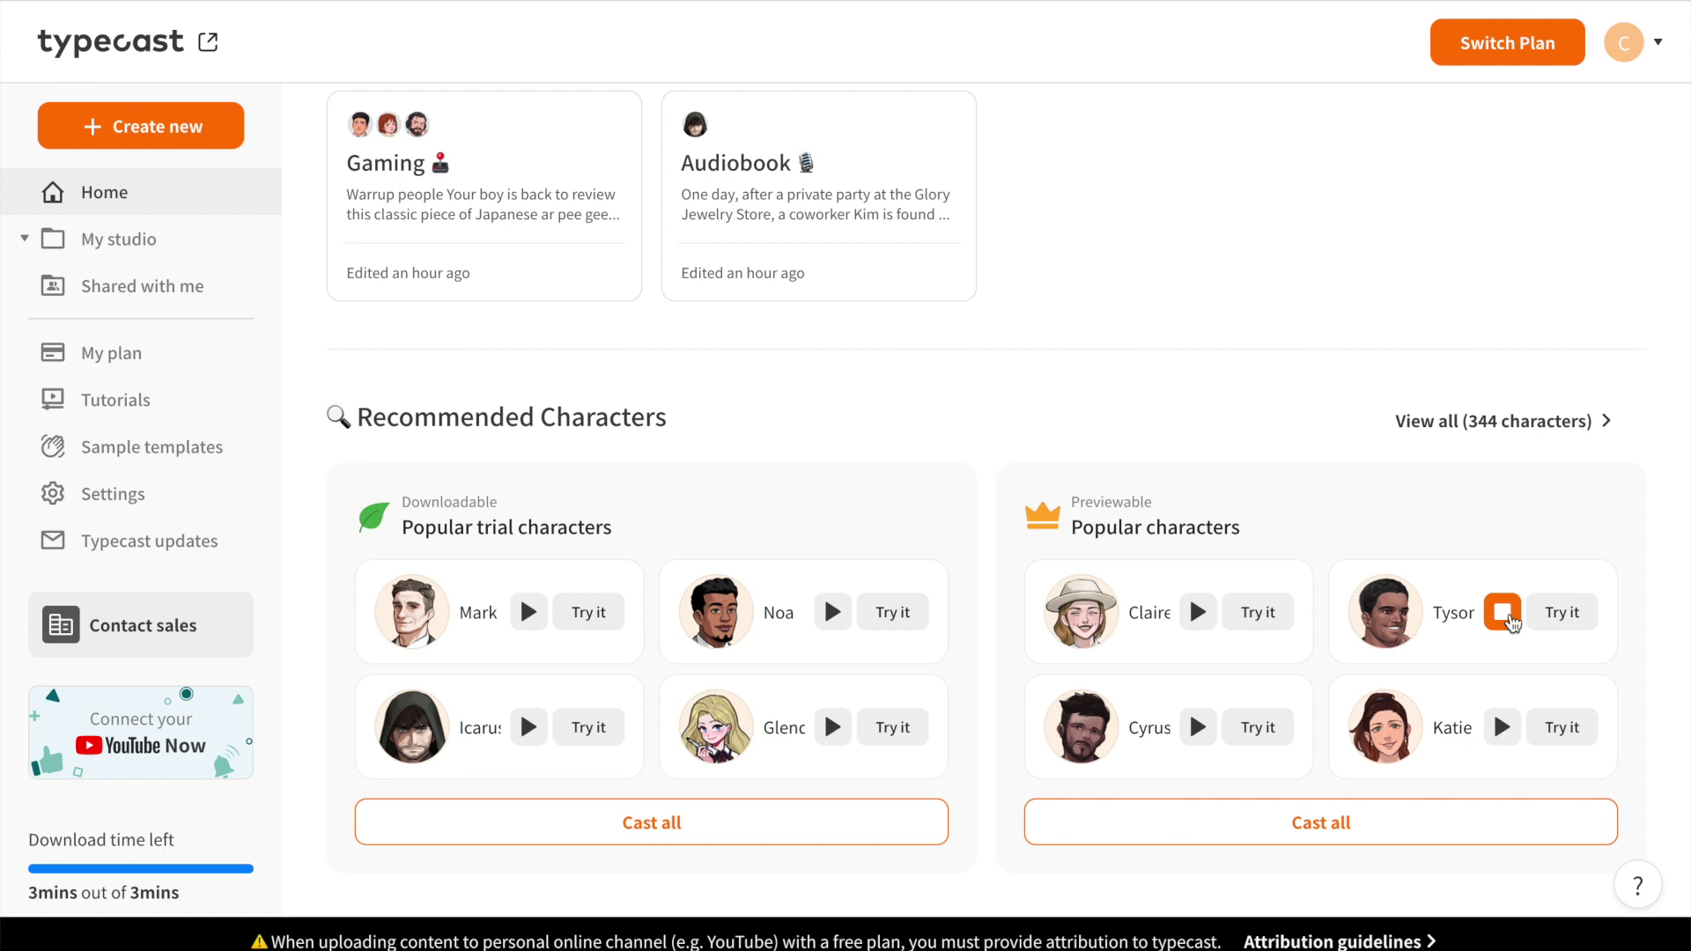
click(1503, 613)
scroll(1321, 573, up, 1)
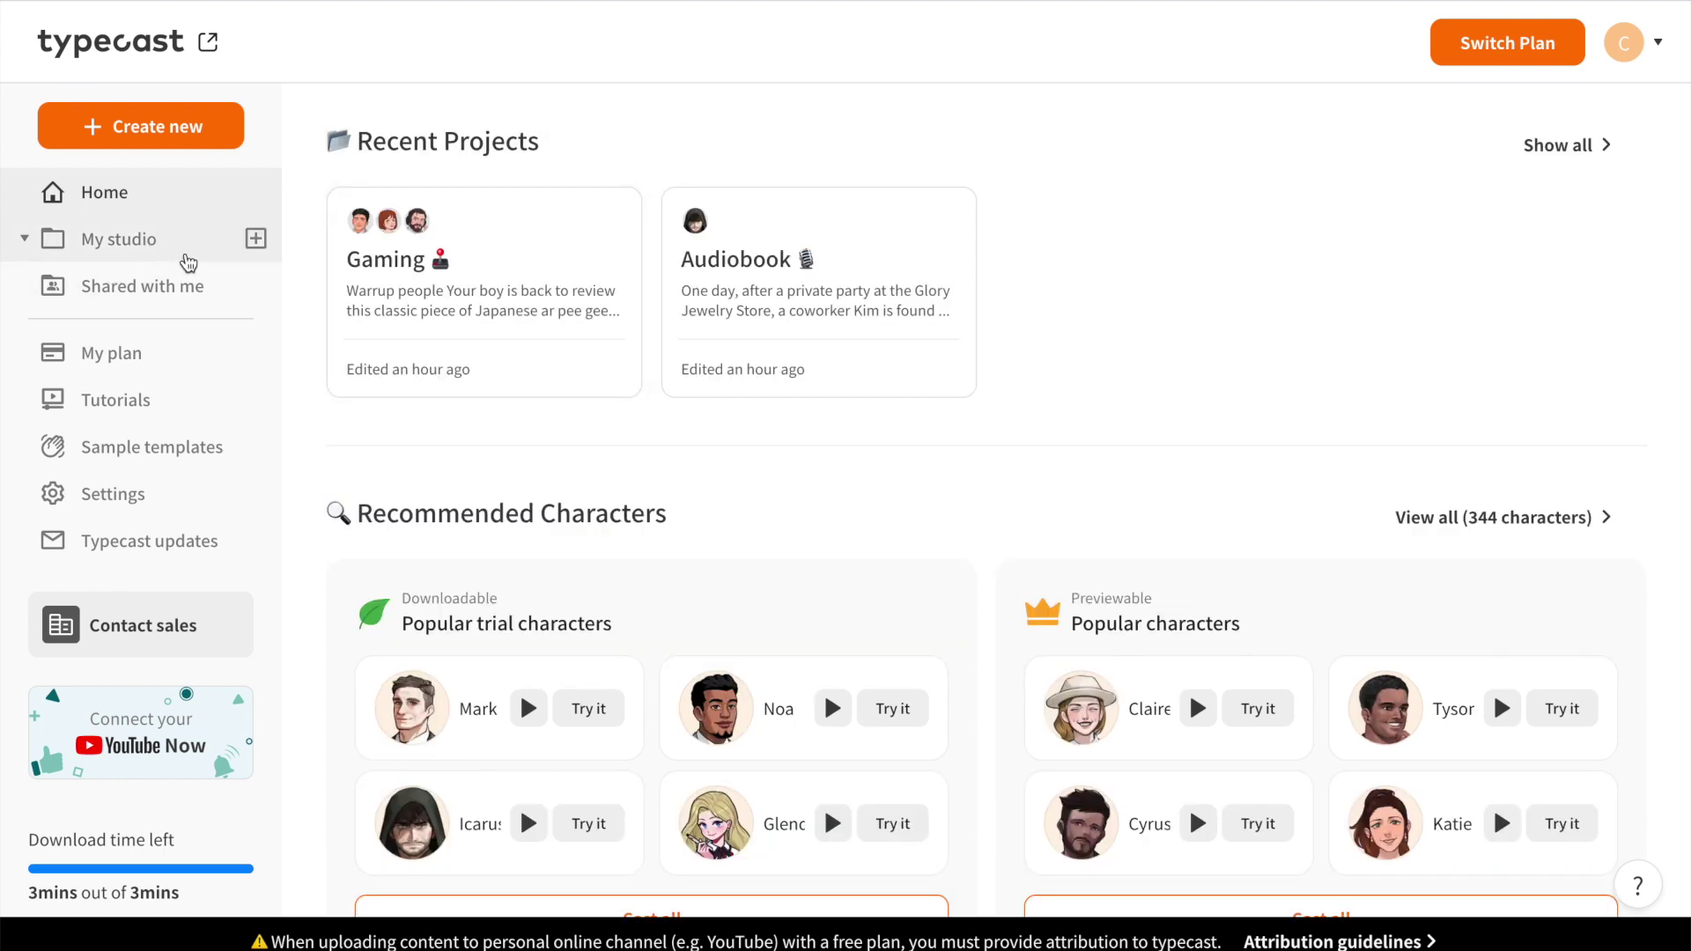
Step: Open the recent Gaming project and apply the Sad A emotion preset to "Warrup people" in the first paragraph
click(496, 304)
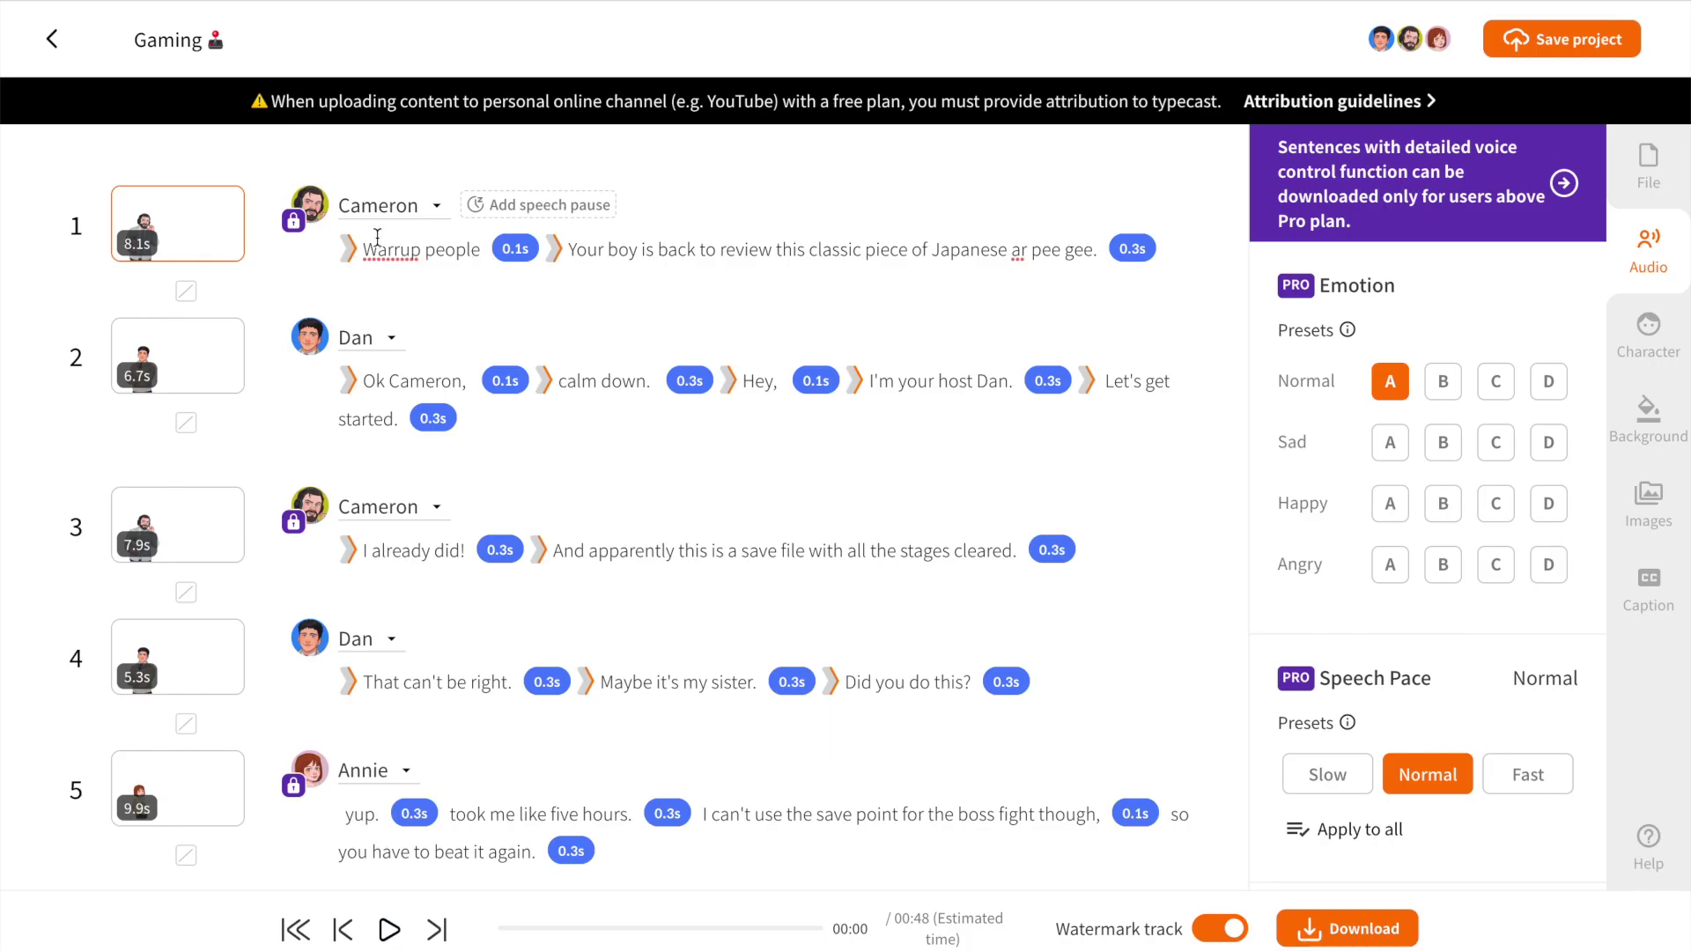
mouse_move(301, 227)
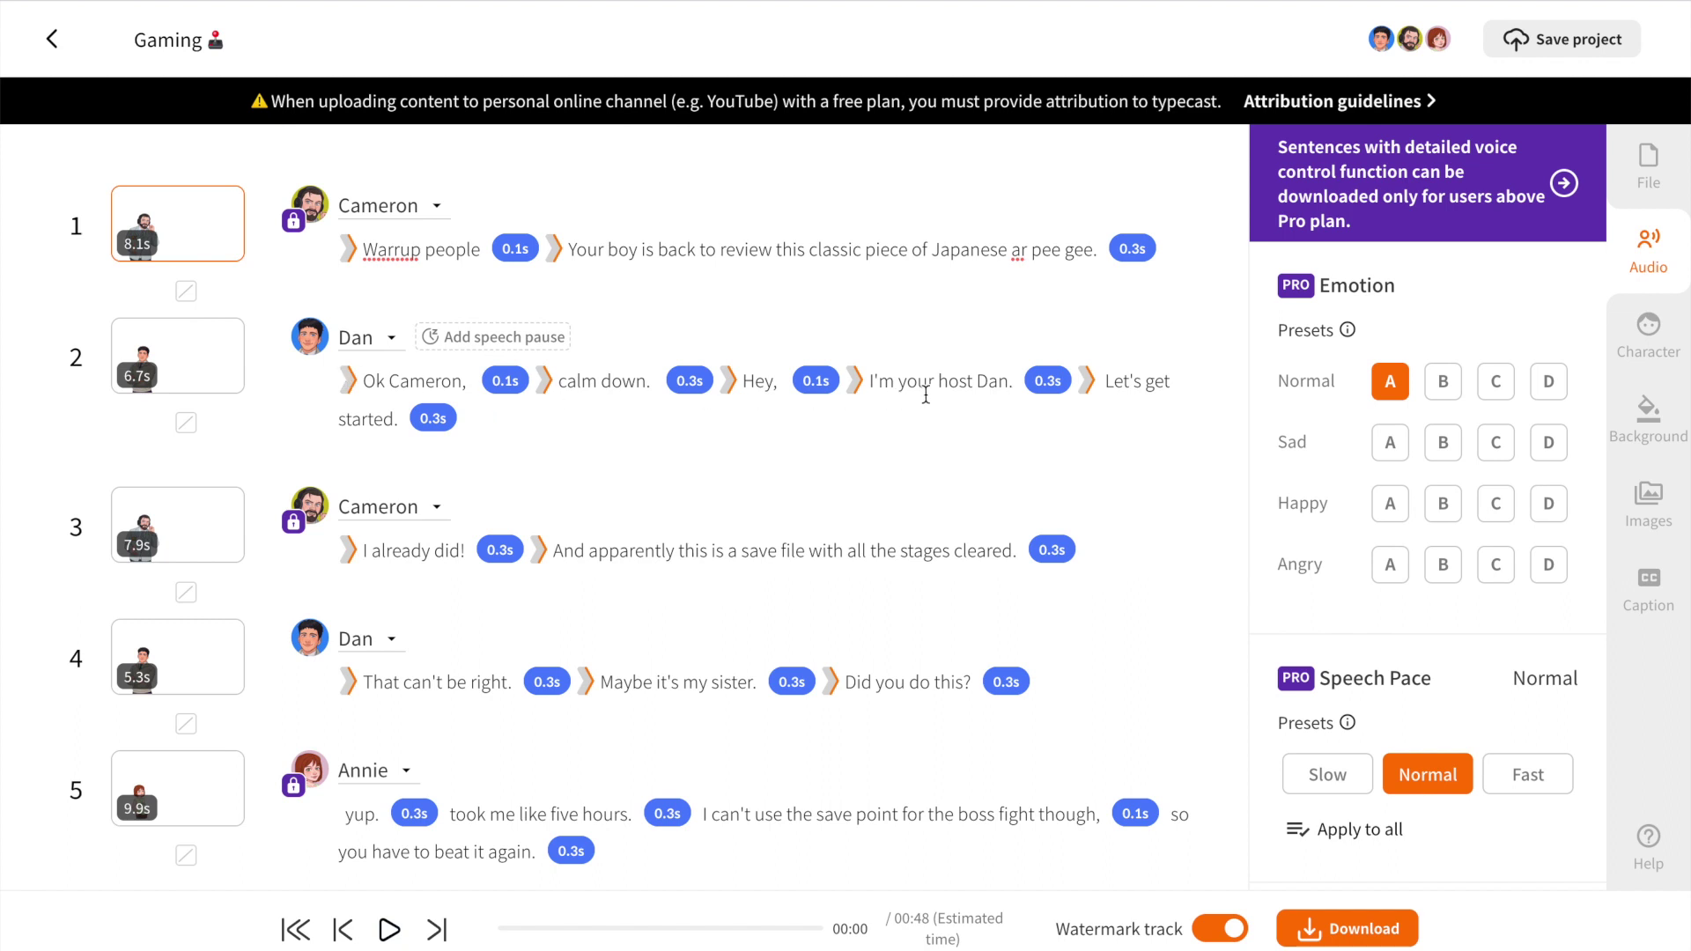
click(1389, 447)
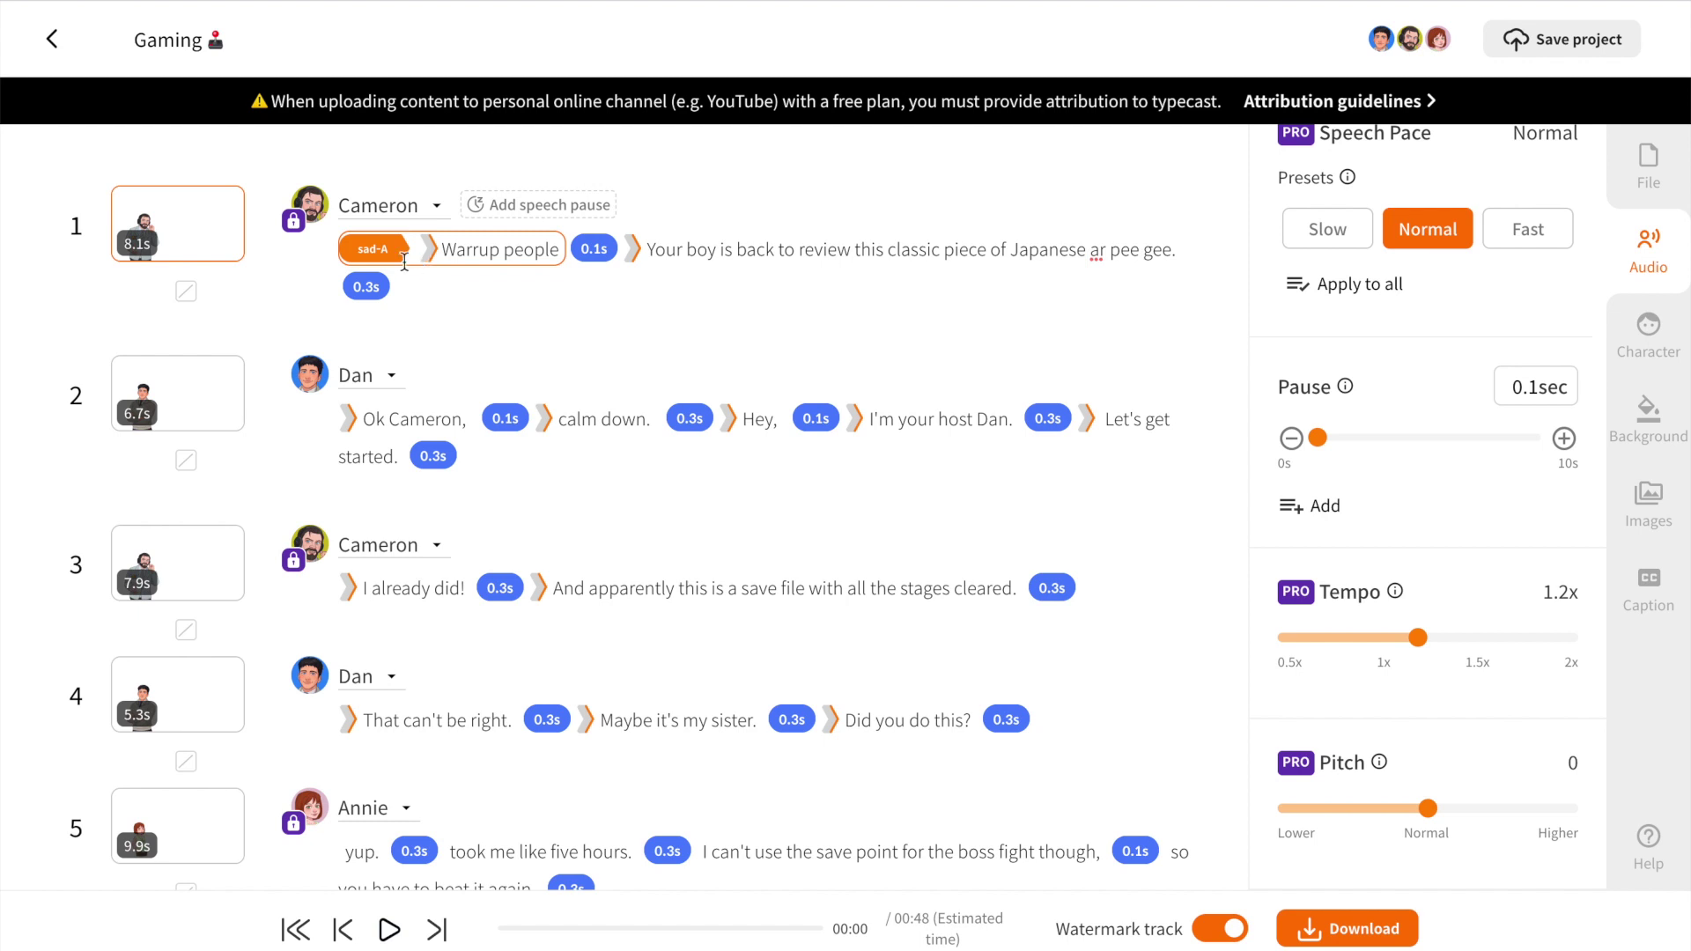
click(372, 250)
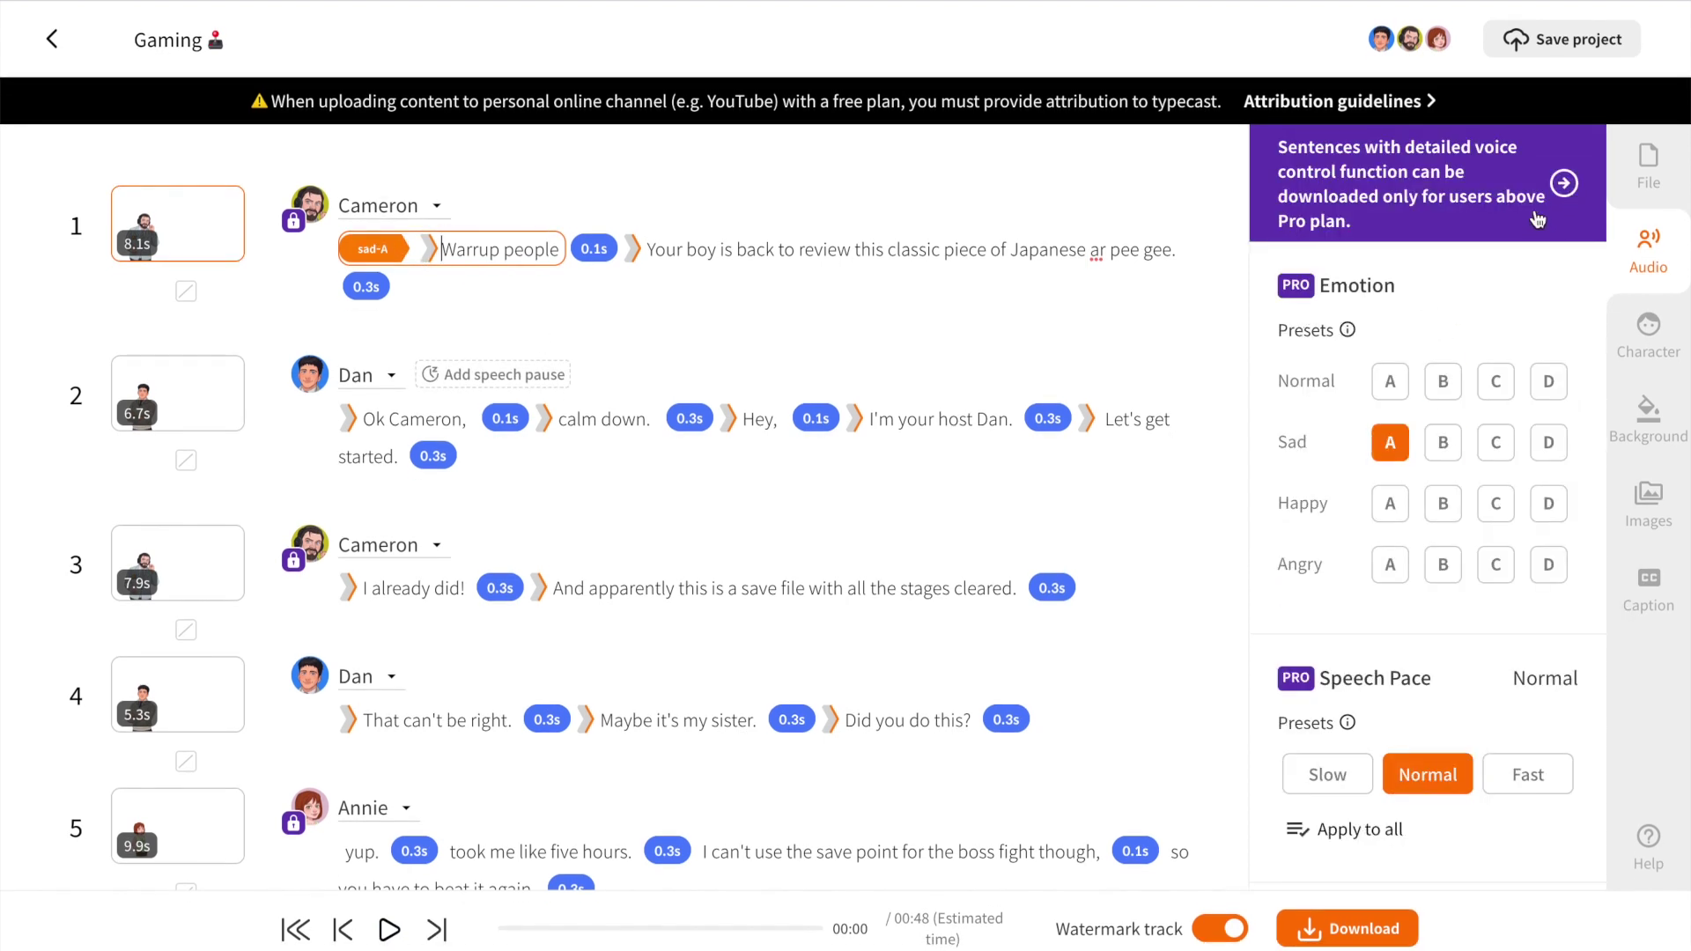
click(357, 417)
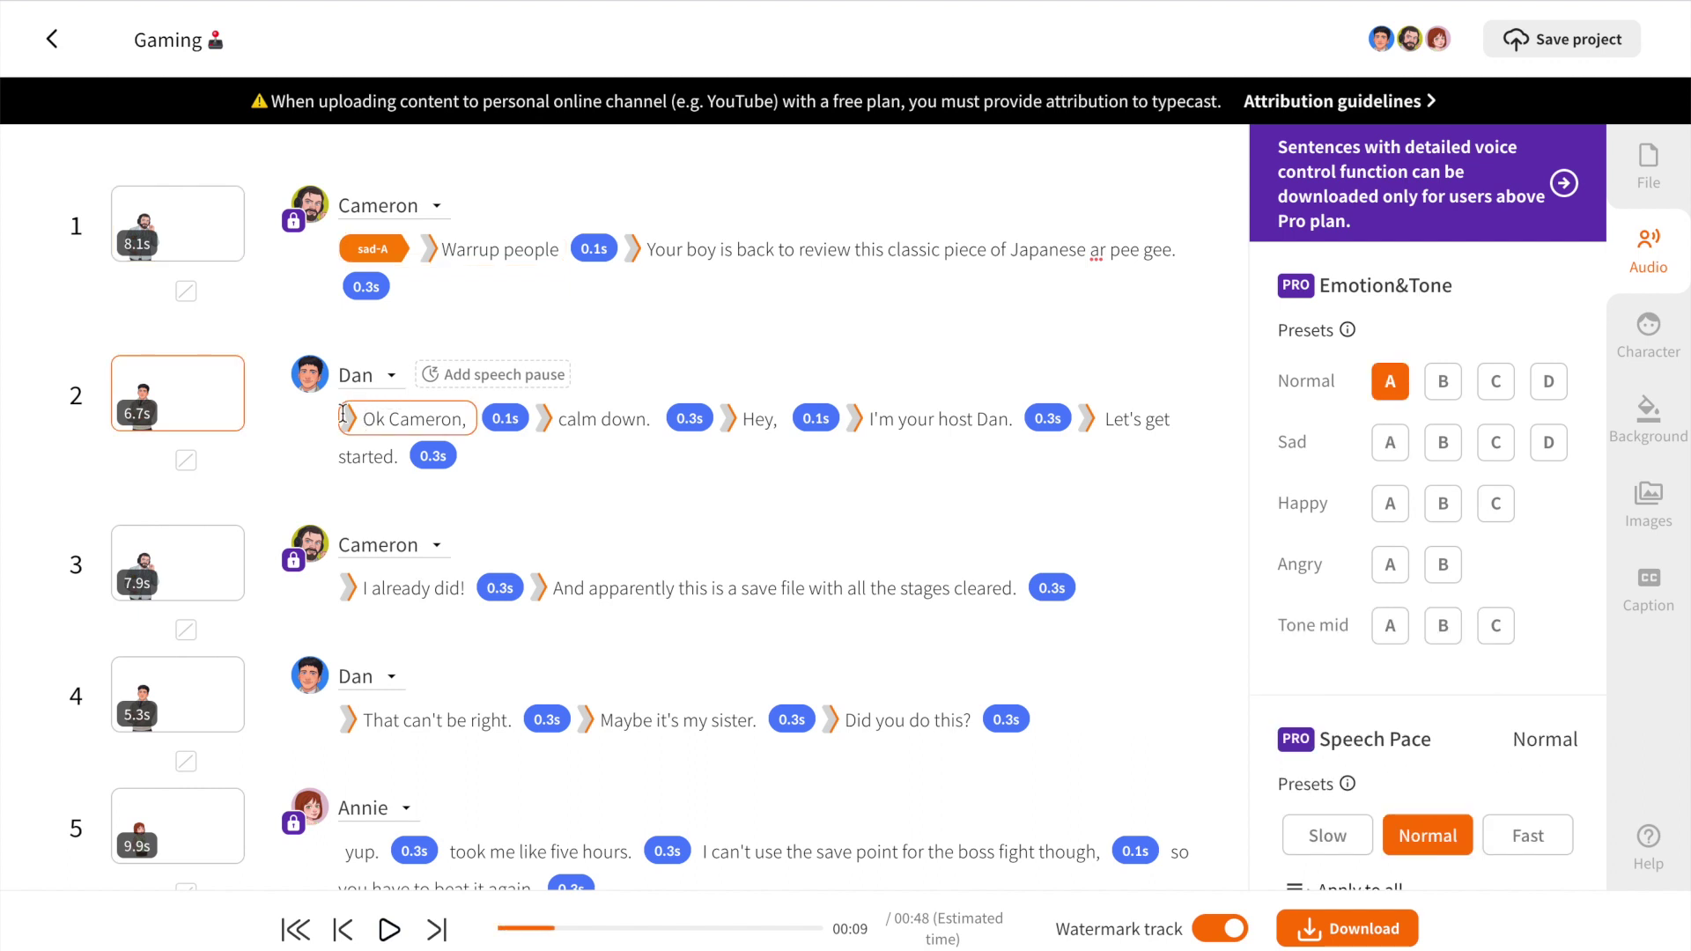
key(Return)
key(ctrl+z)
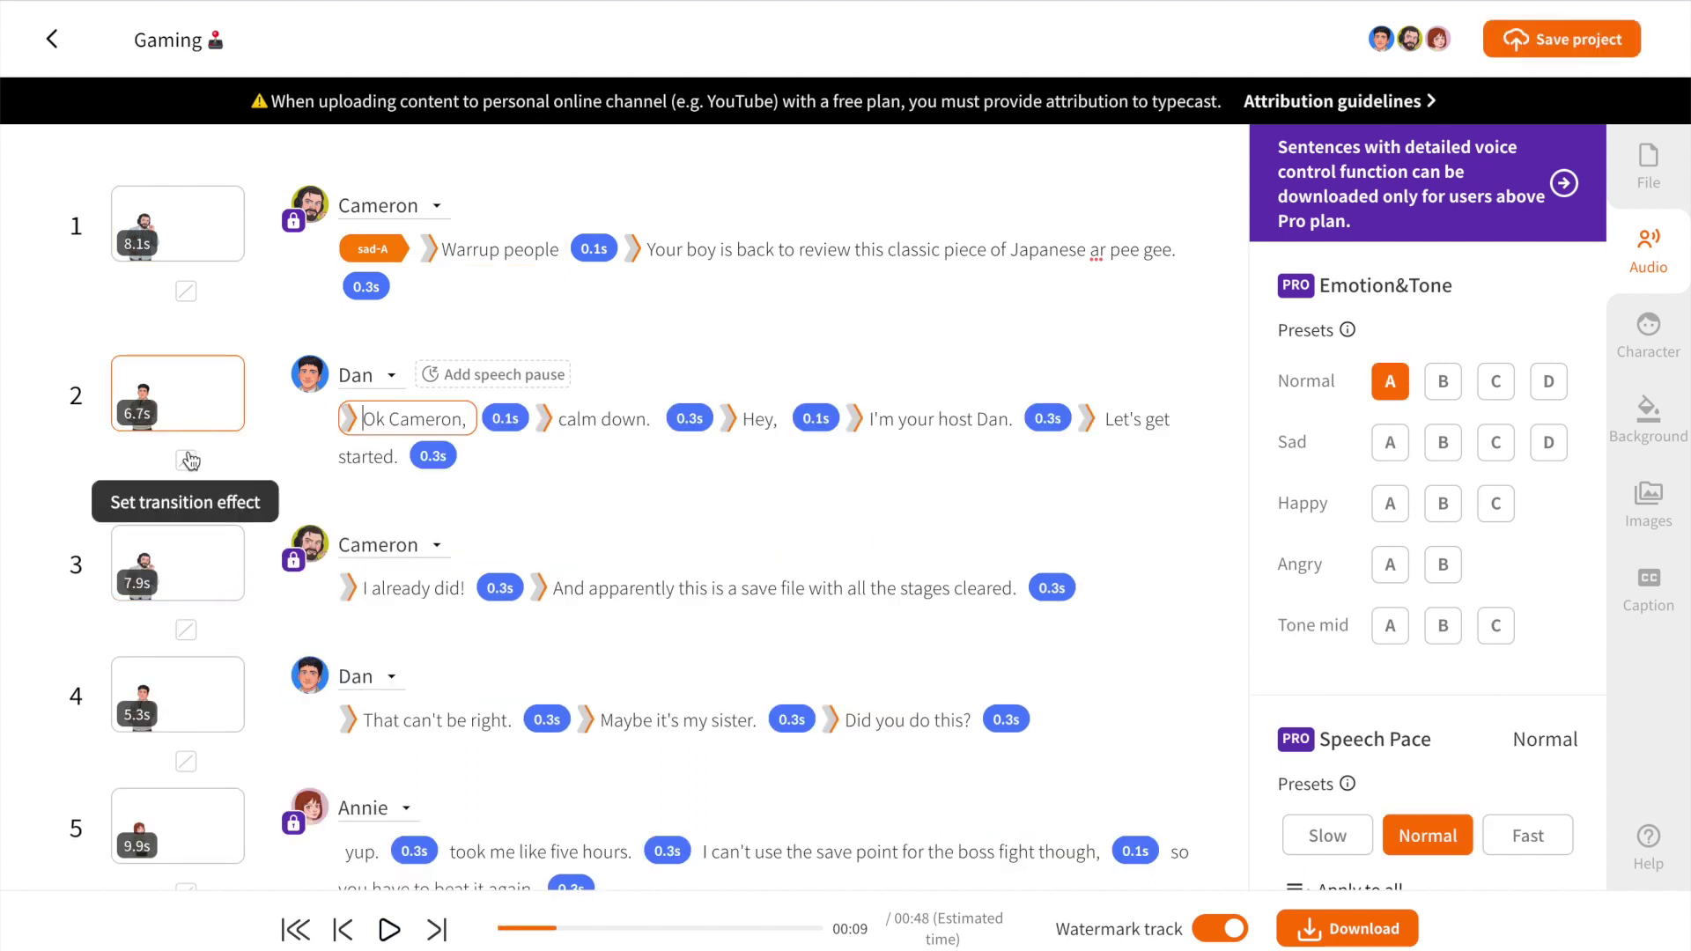
Step: Play the Gaming project from paragraph 2, viewing its characters in the video preview, and close the preview
click(187, 405)
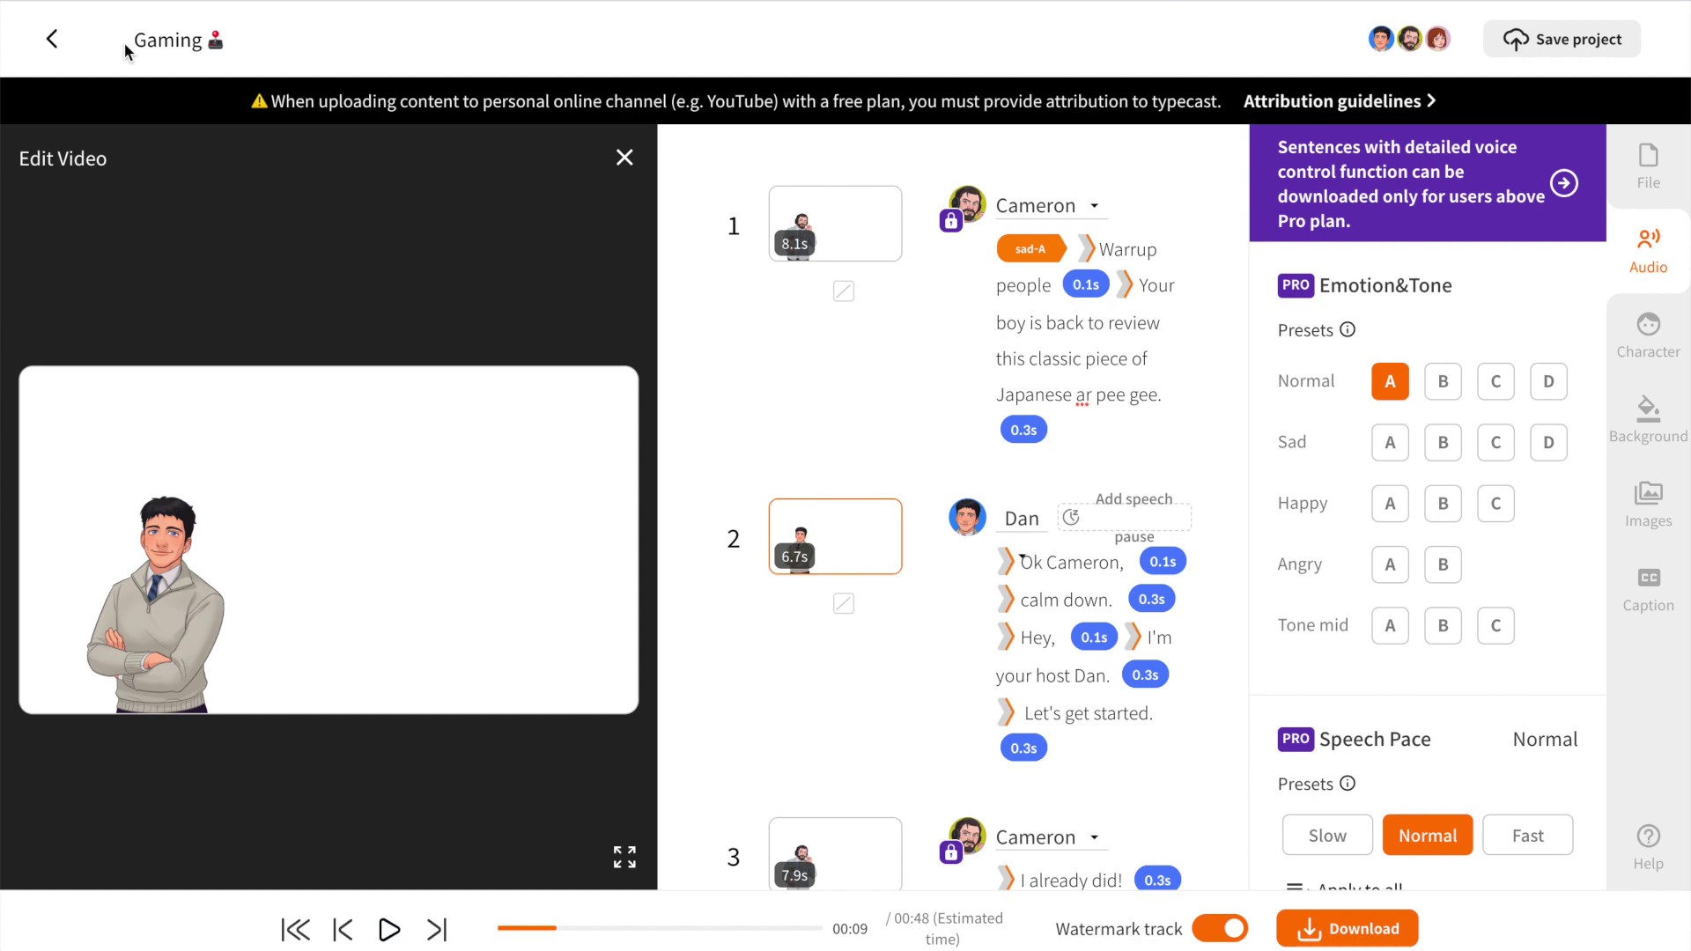
click(388, 930)
click(1325, 819)
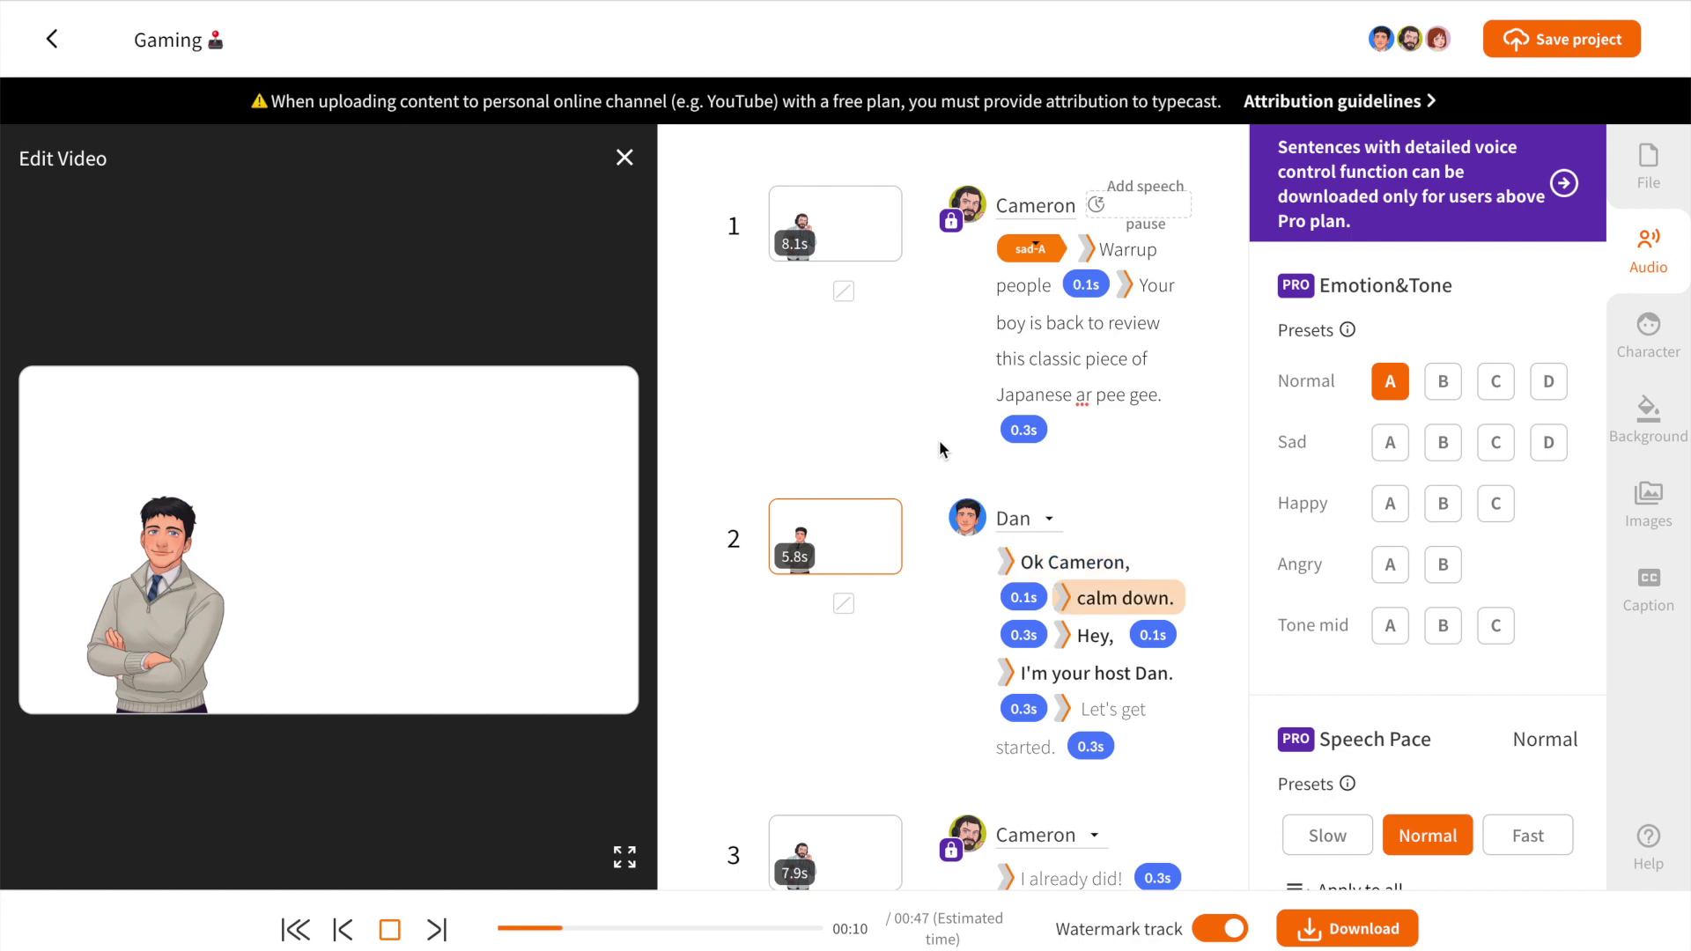
click(625, 158)
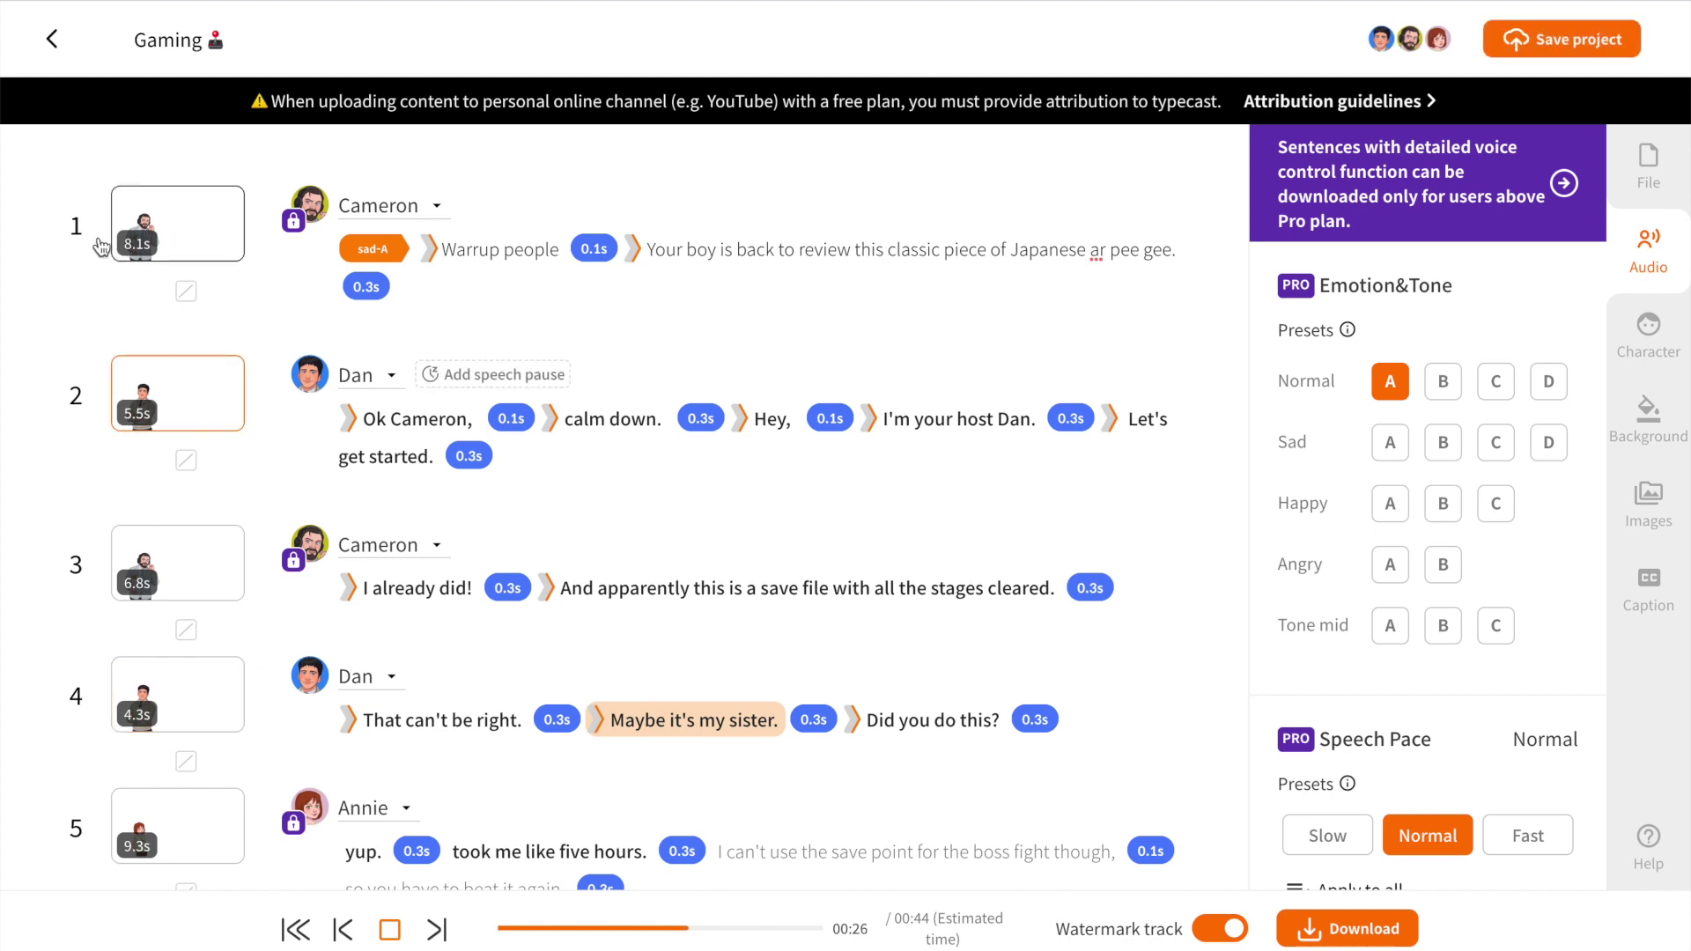
click(173, 683)
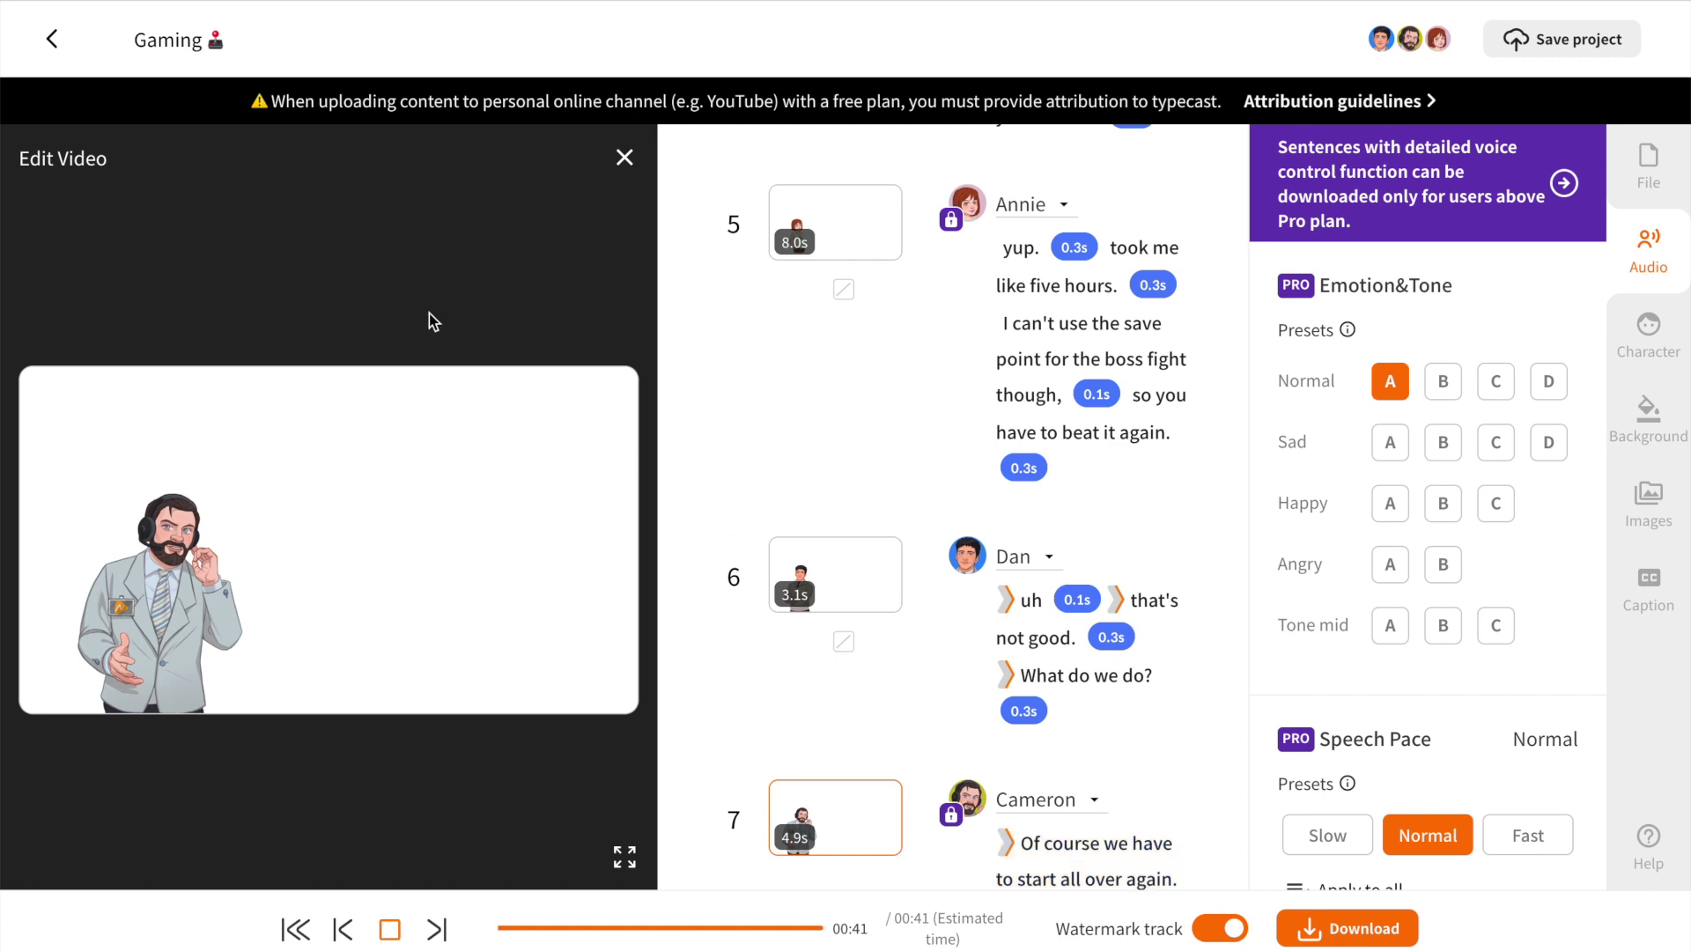
click(618, 158)
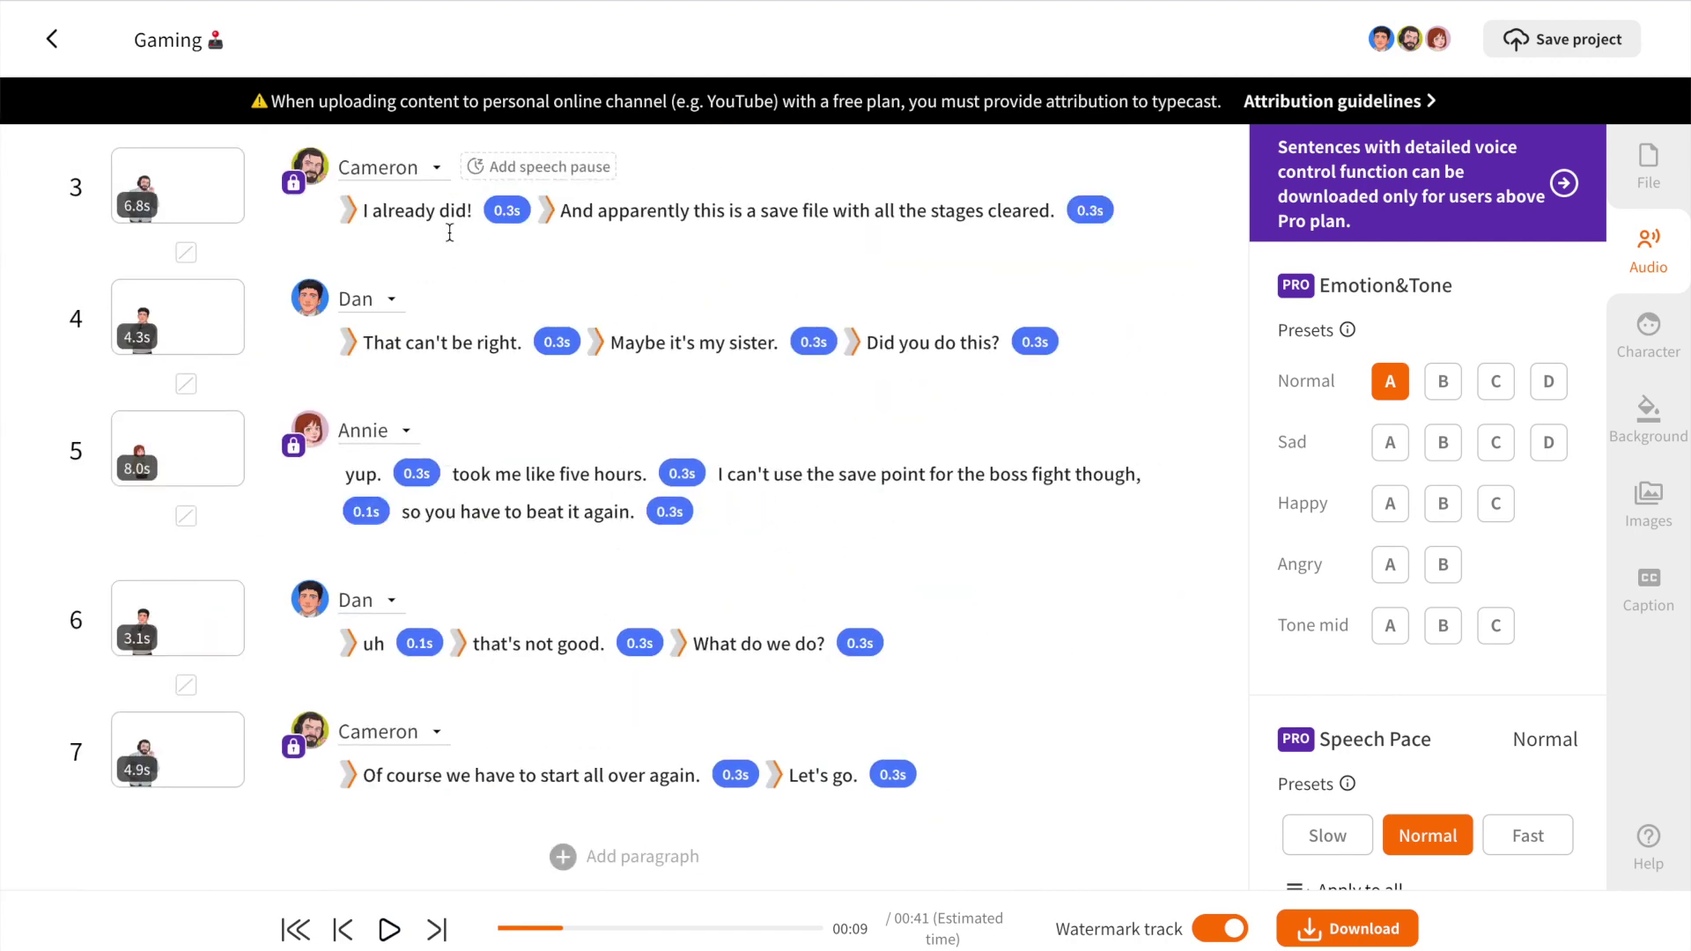
Step: Apply the Sad A emotion preset to "Ok Cameron," in paragraph 2 and play the project from there to hear it
scroll(837, 687, up, 2)
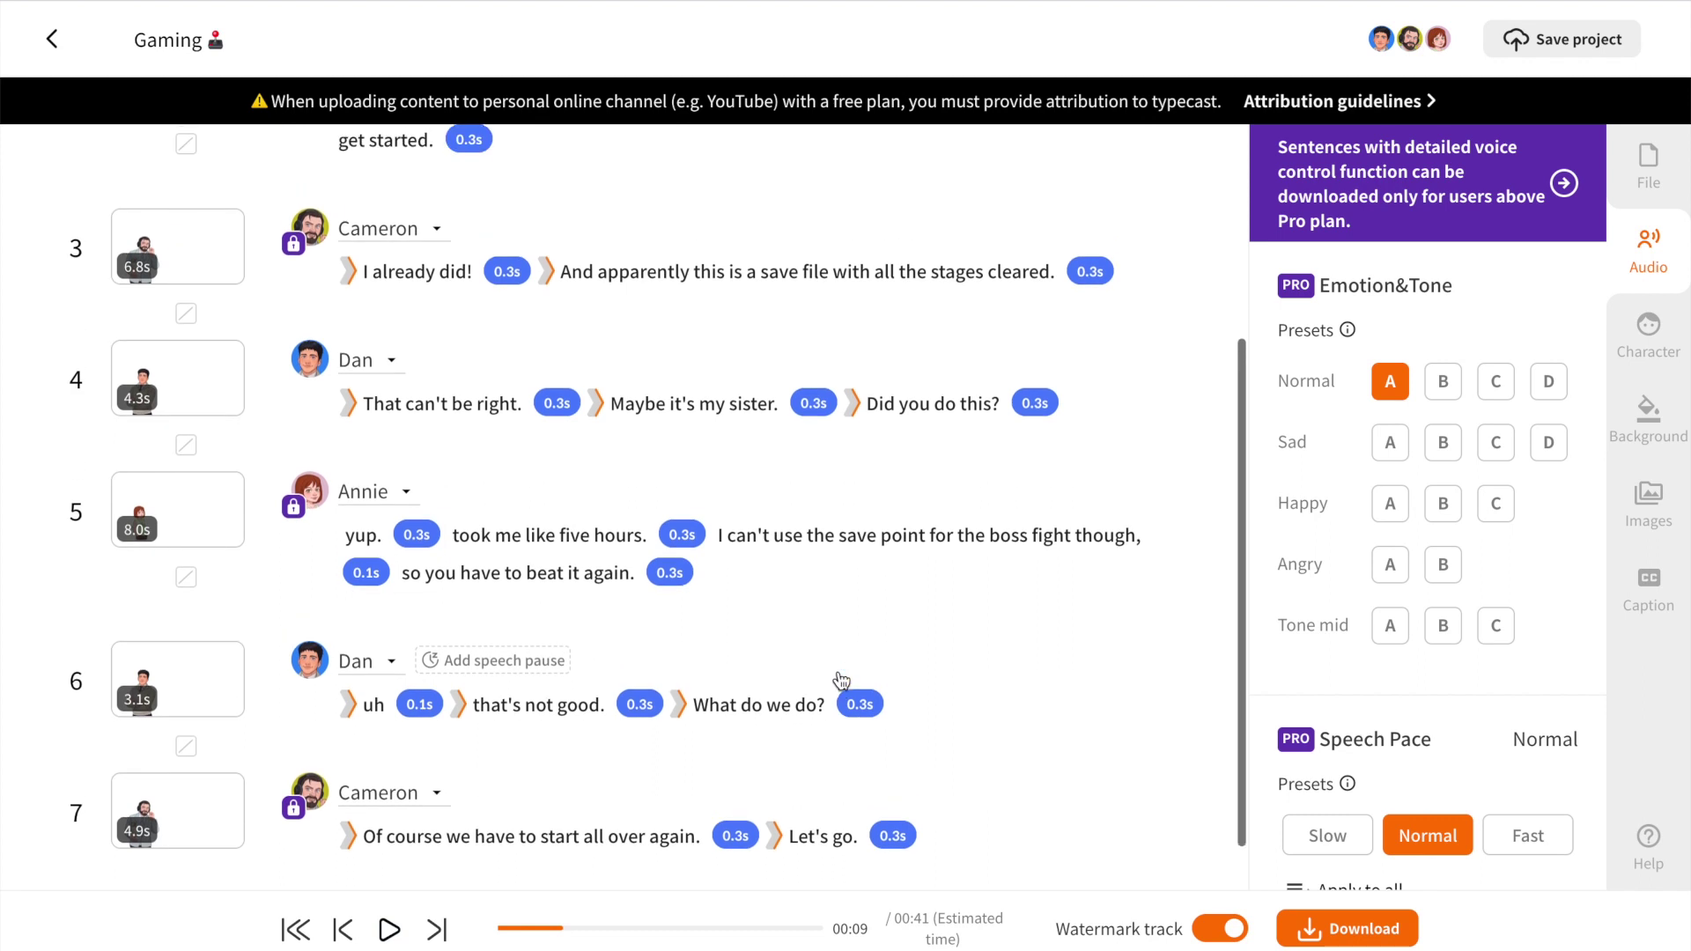
scroll(841, 681, up, 3)
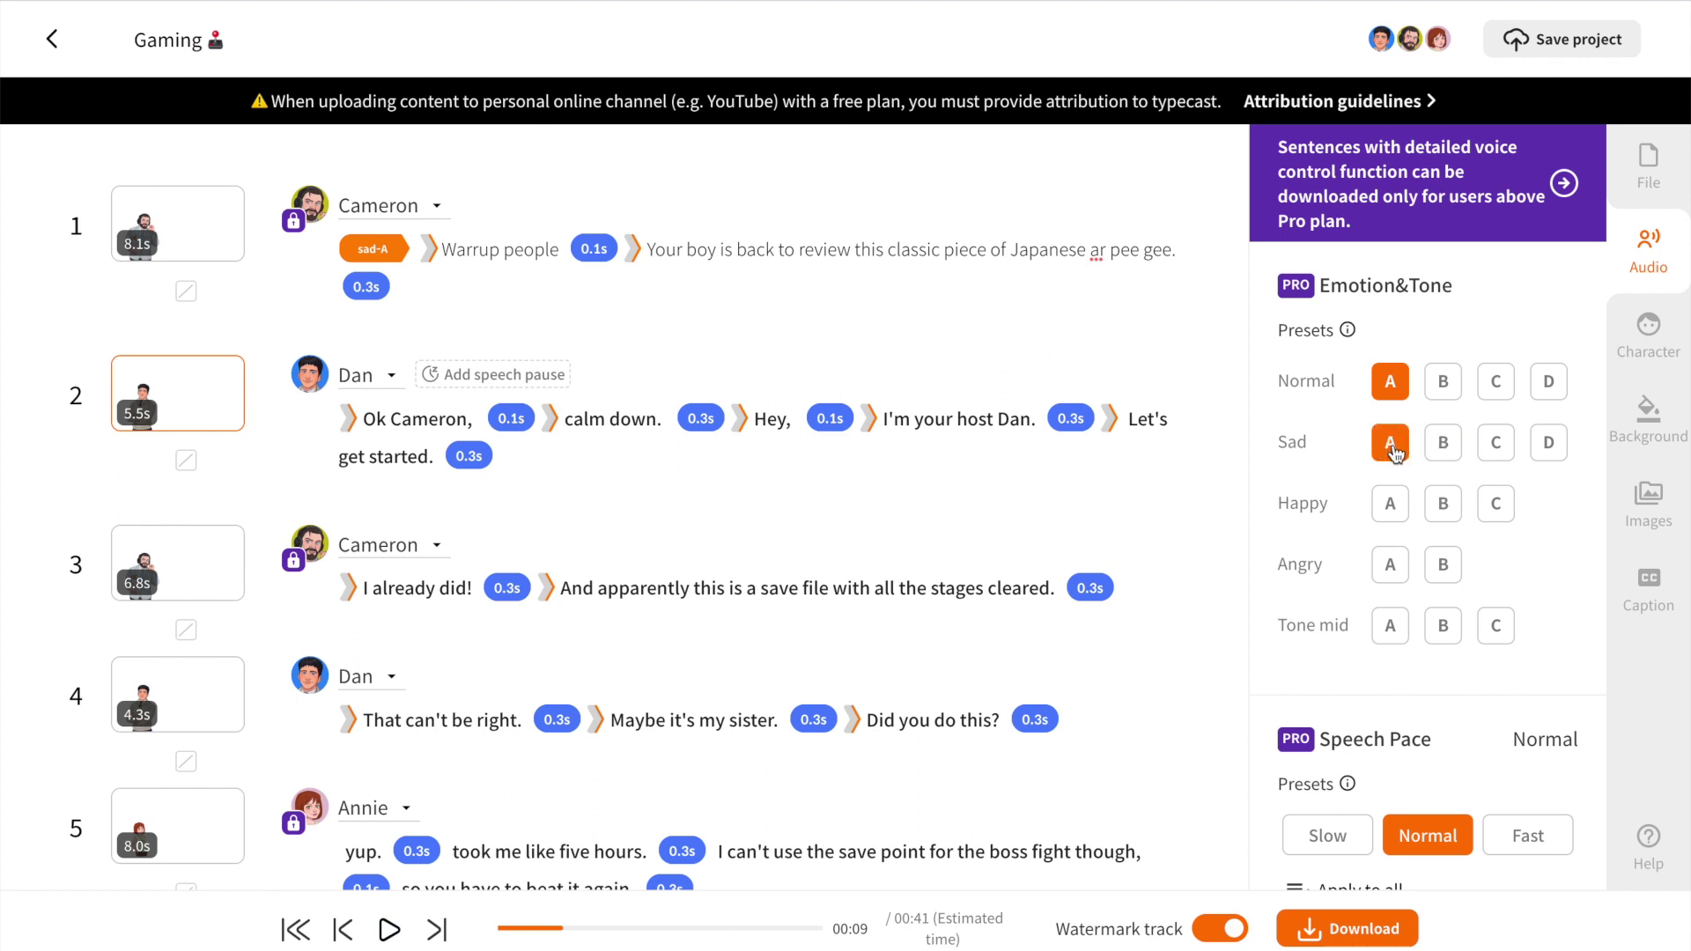
click(606, 423)
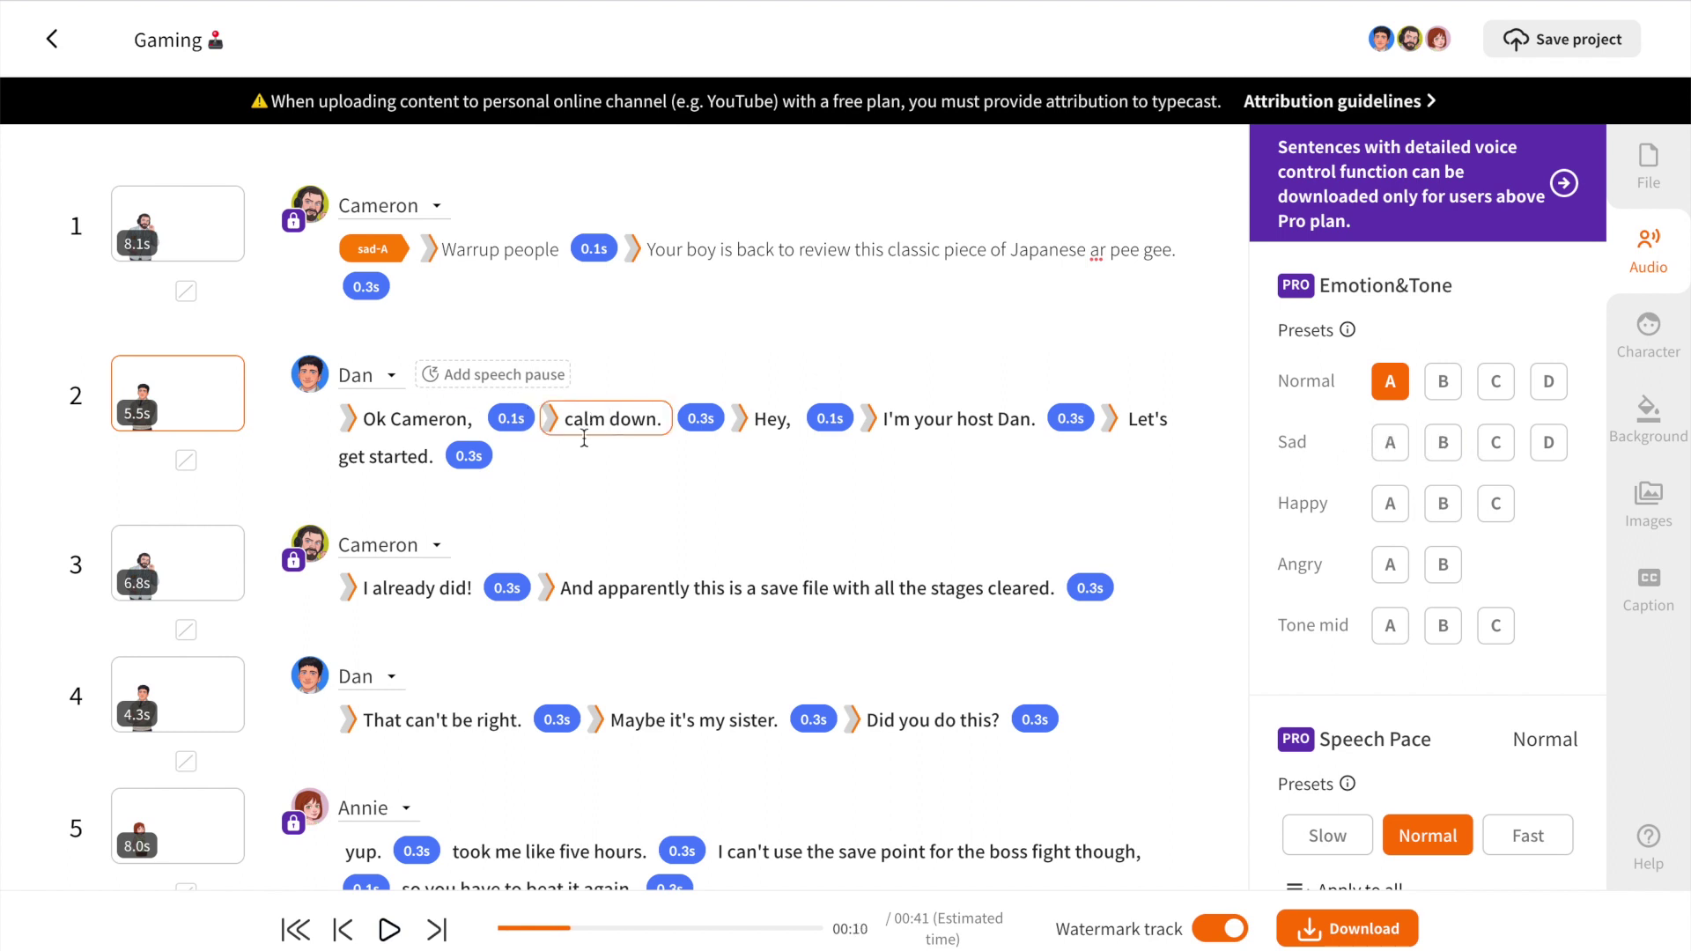
click(412, 421)
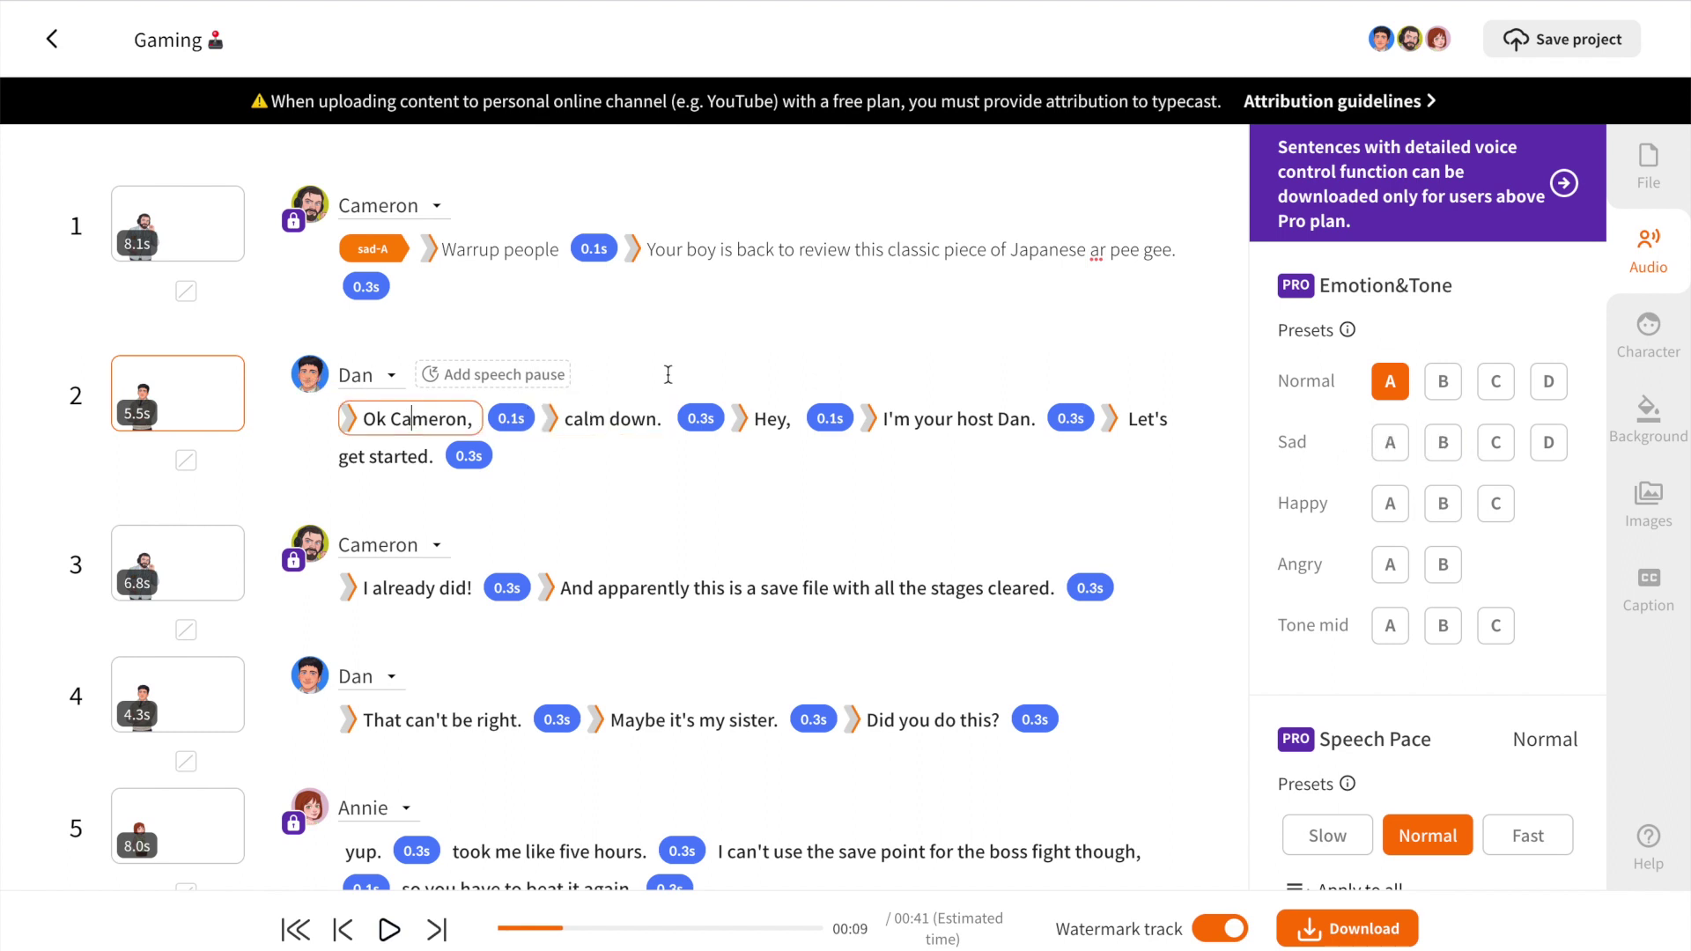
click(1387, 448)
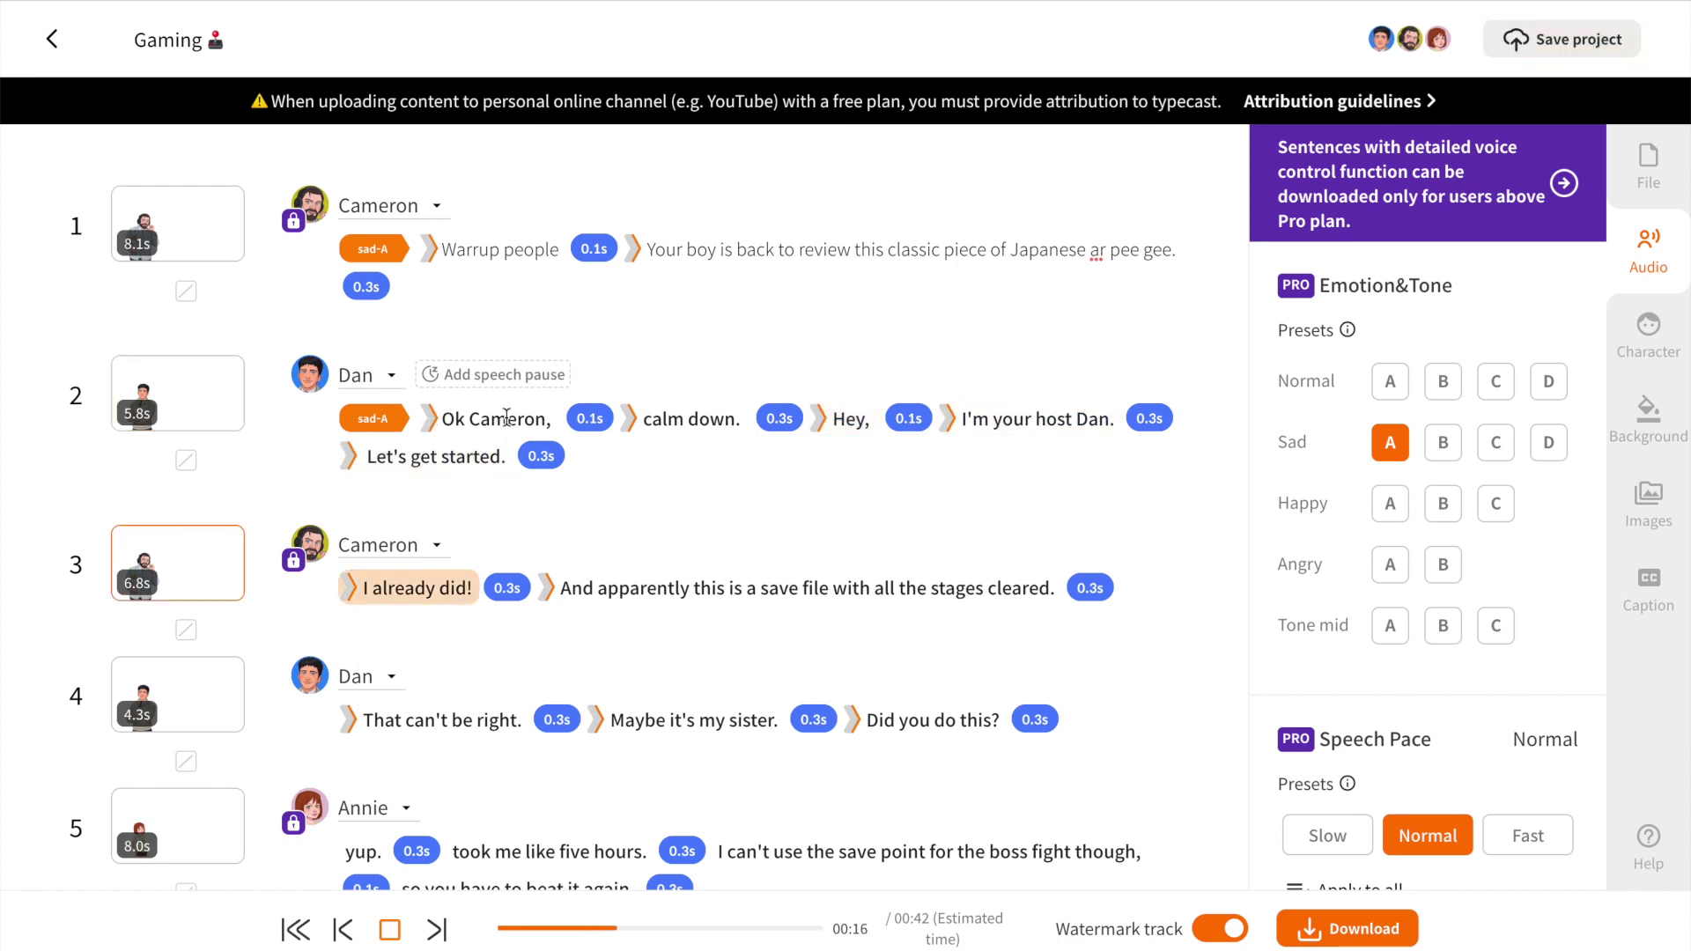
click(498, 444)
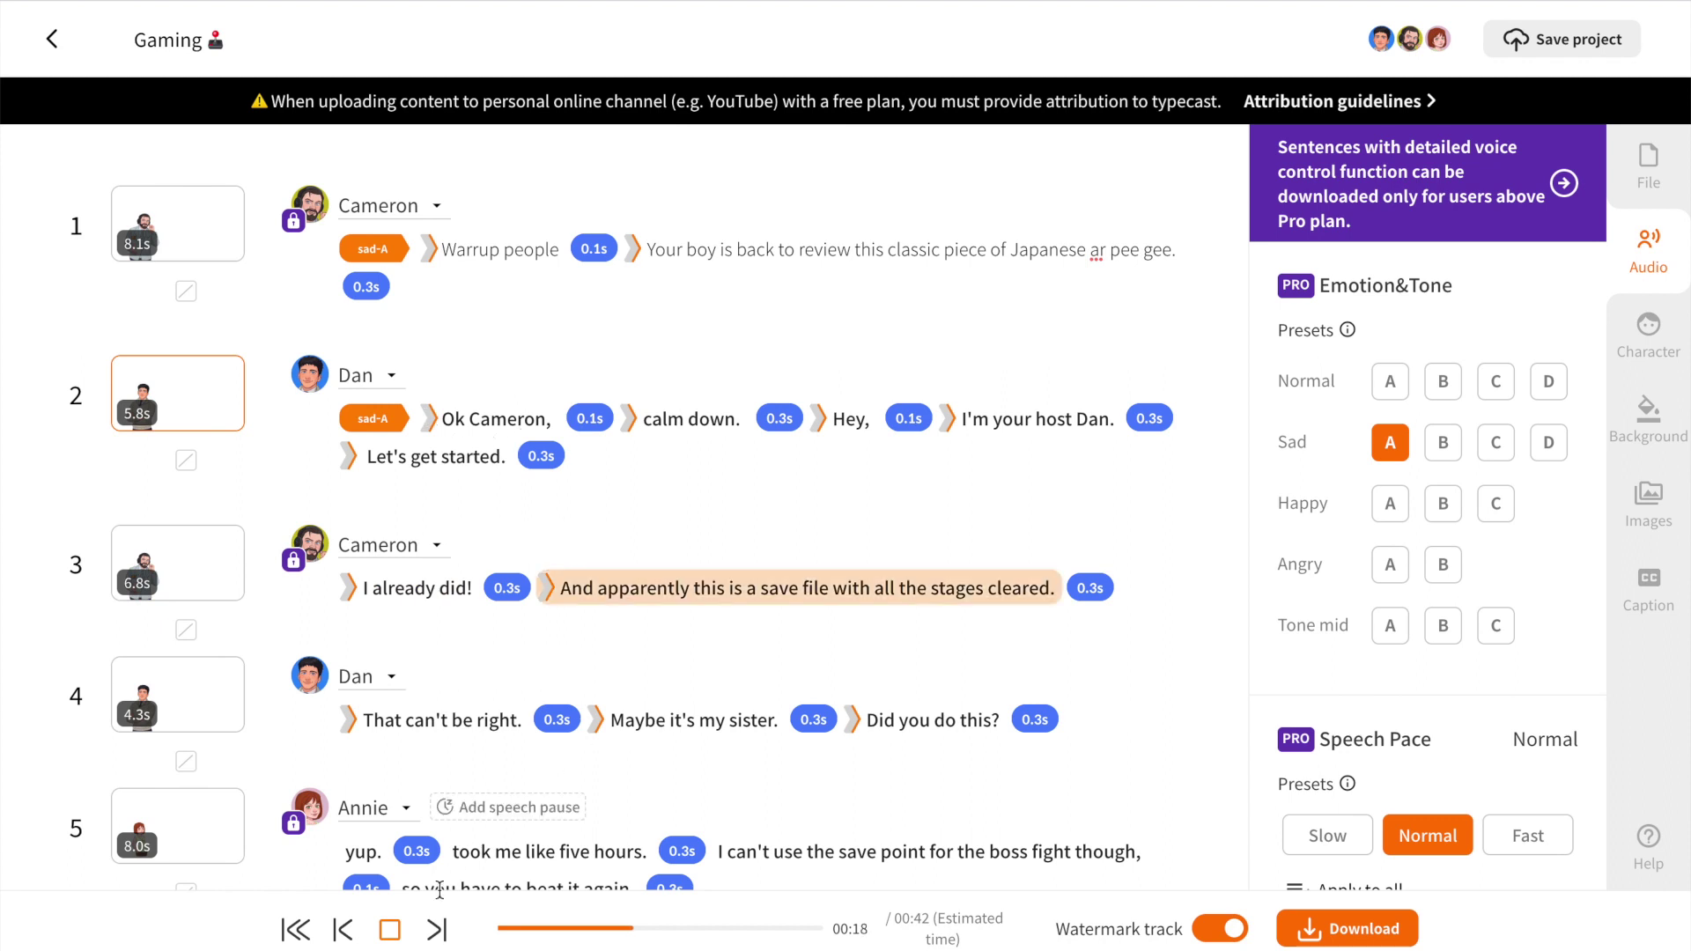
click(389, 930)
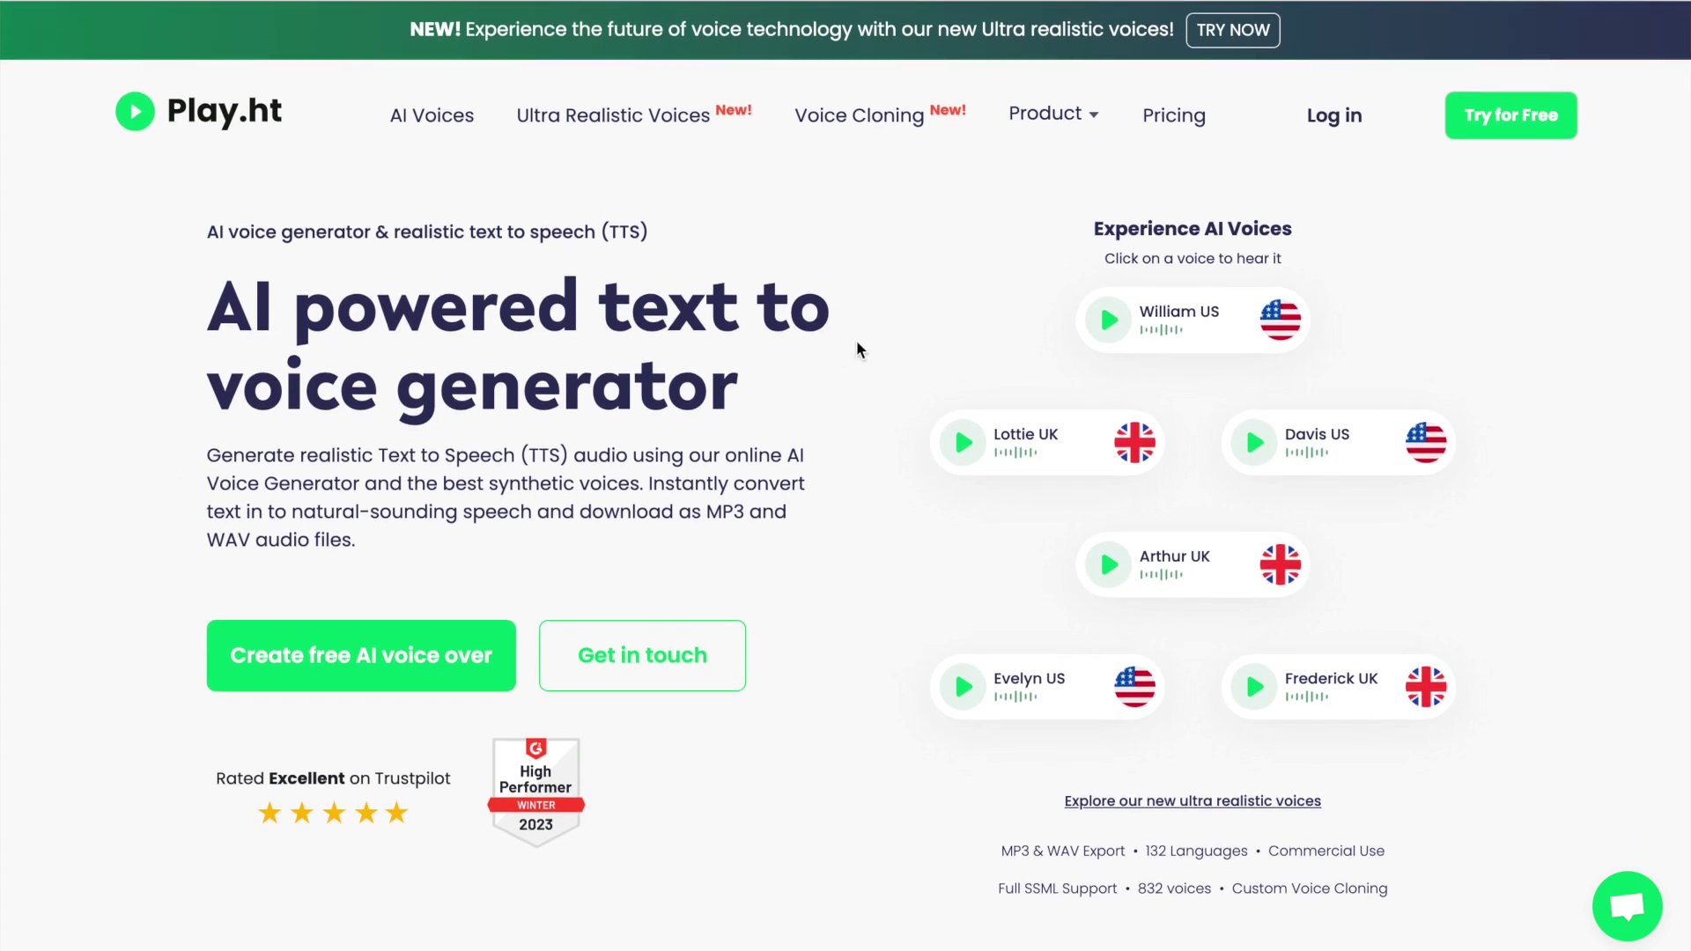
Step: Switch to the Play.ht home page and play the Arthur UK and Lottie UK voice samples
click(1109, 567)
click(960, 445)
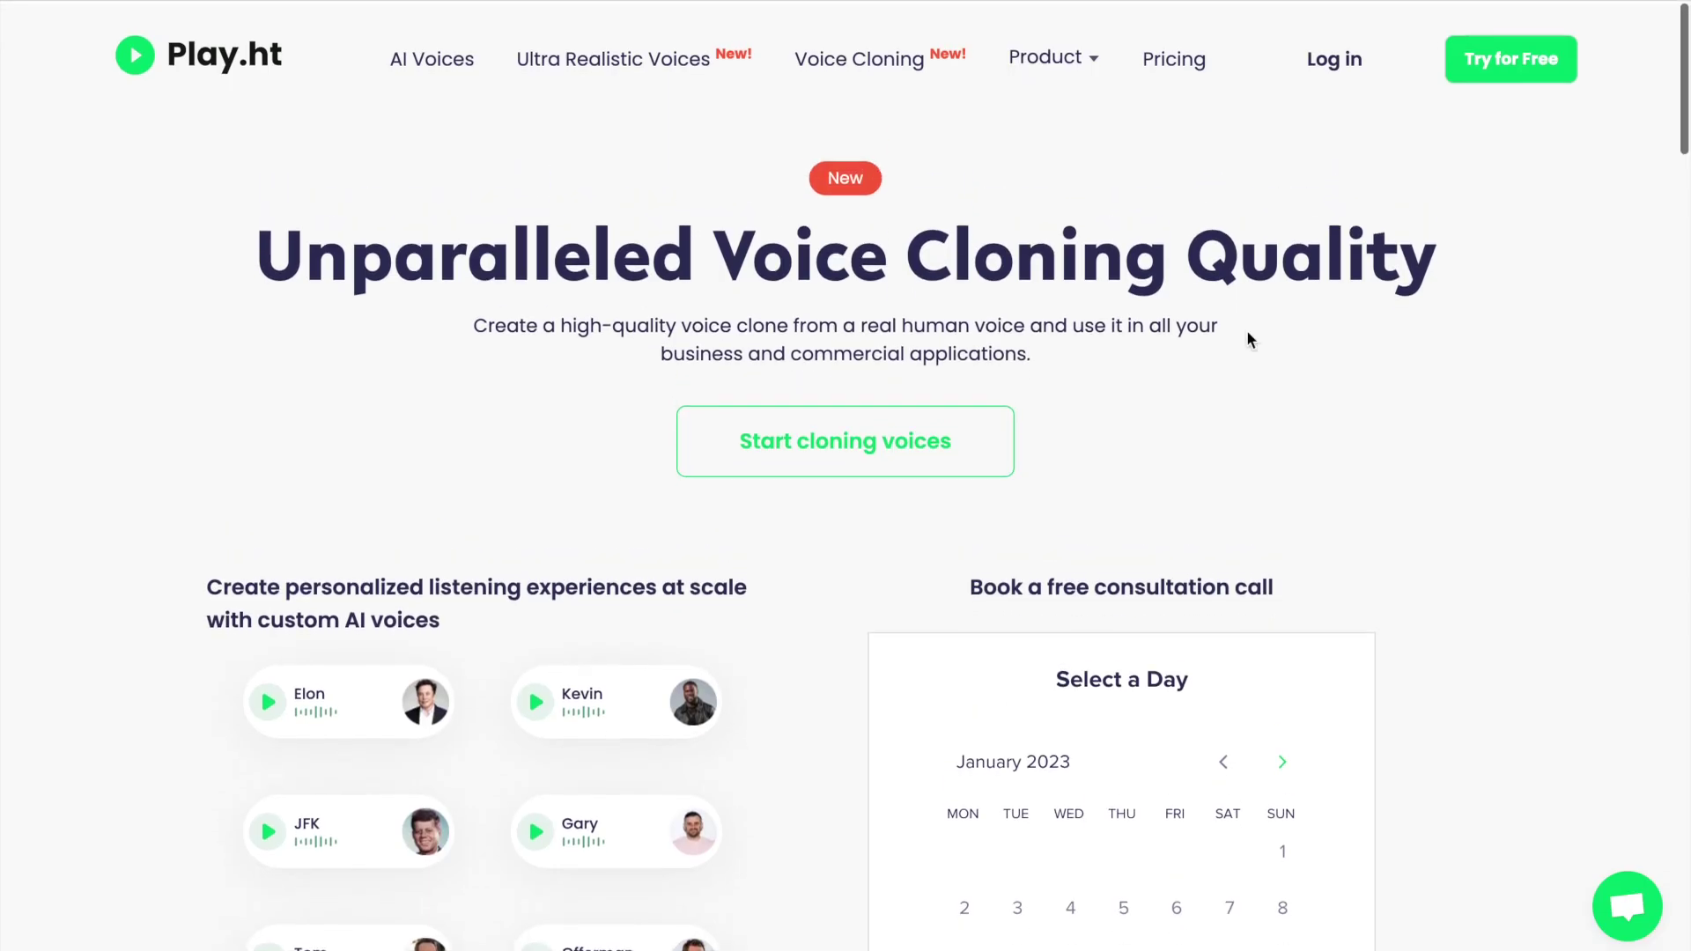
Step: Look over Play.ht's voice cloning page and its custom AI voices, playing the Rogan sample
mouse_move(753, 257)
mouse_down()
mouse_move(1098, 261)
mouse_move(1389, 317)
mouse_up()
click(1389, 318)
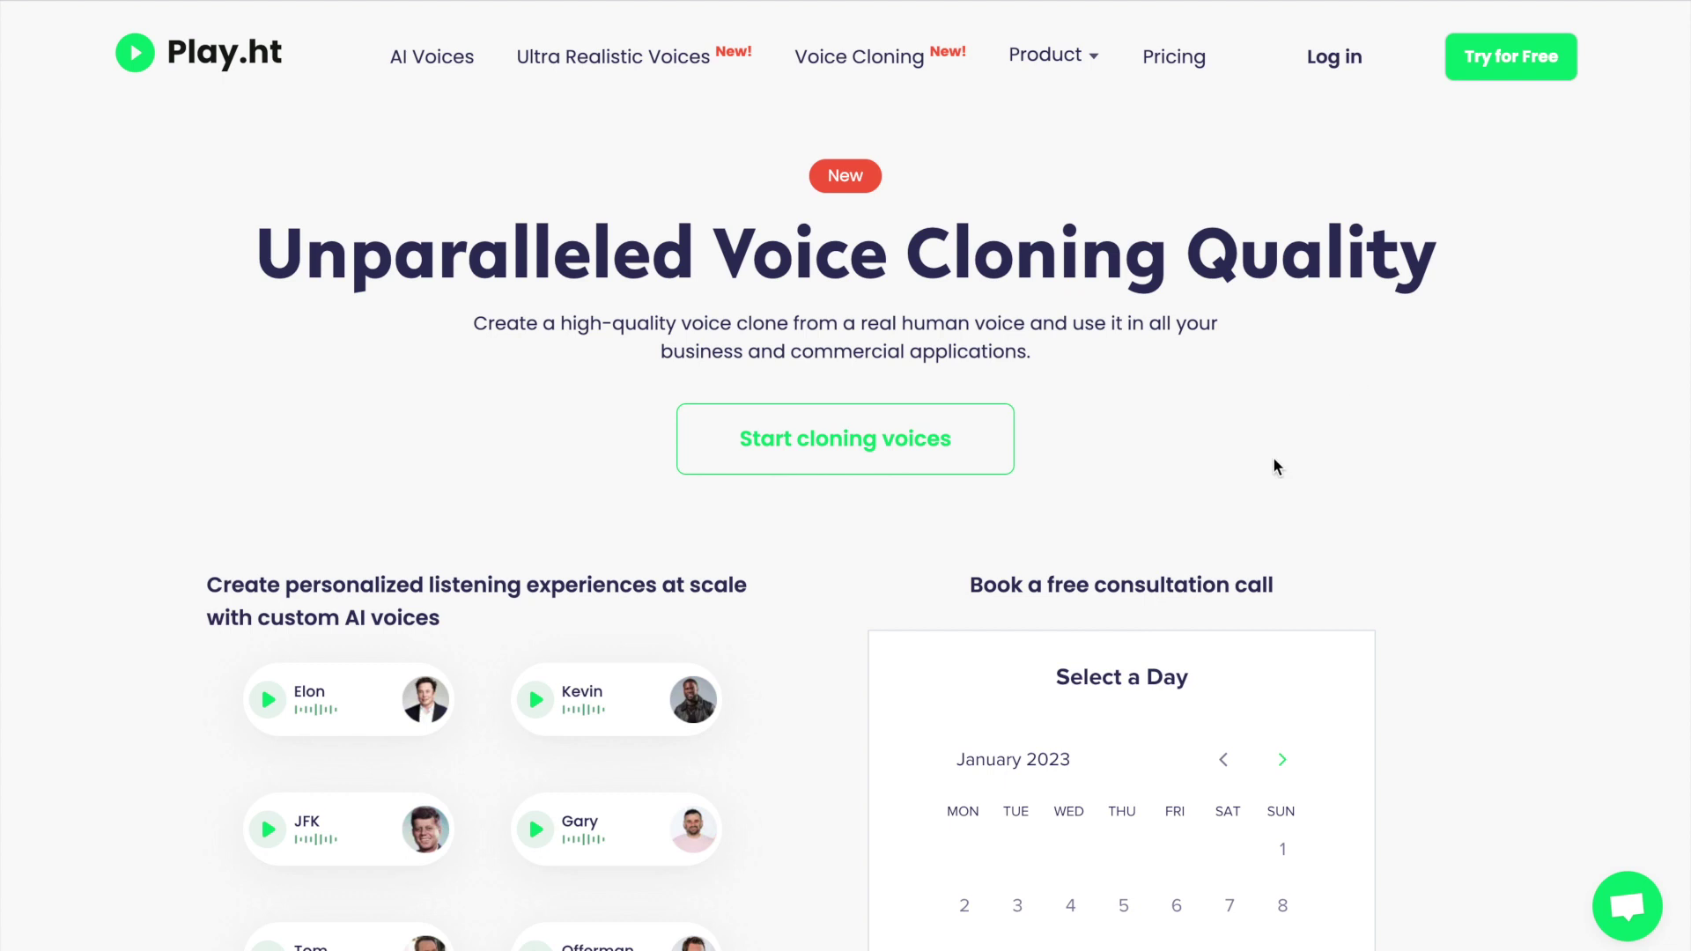
scroll(480, 601, down, 1)
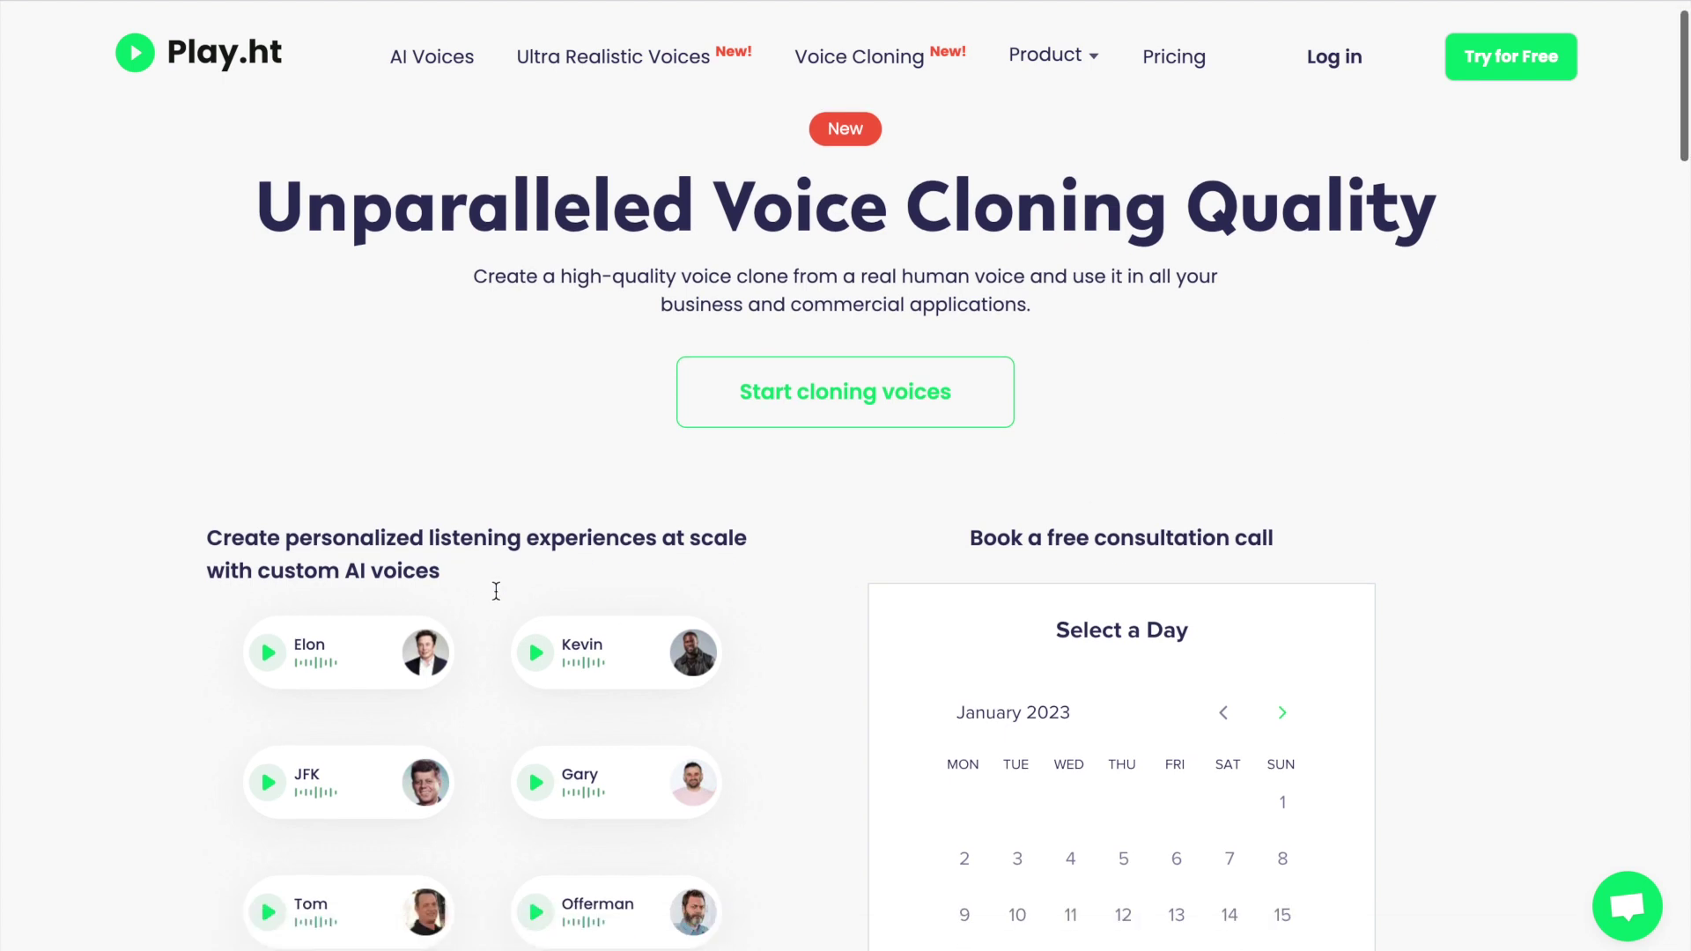
scroll(502, 585, down, 5)
click(397, 796)
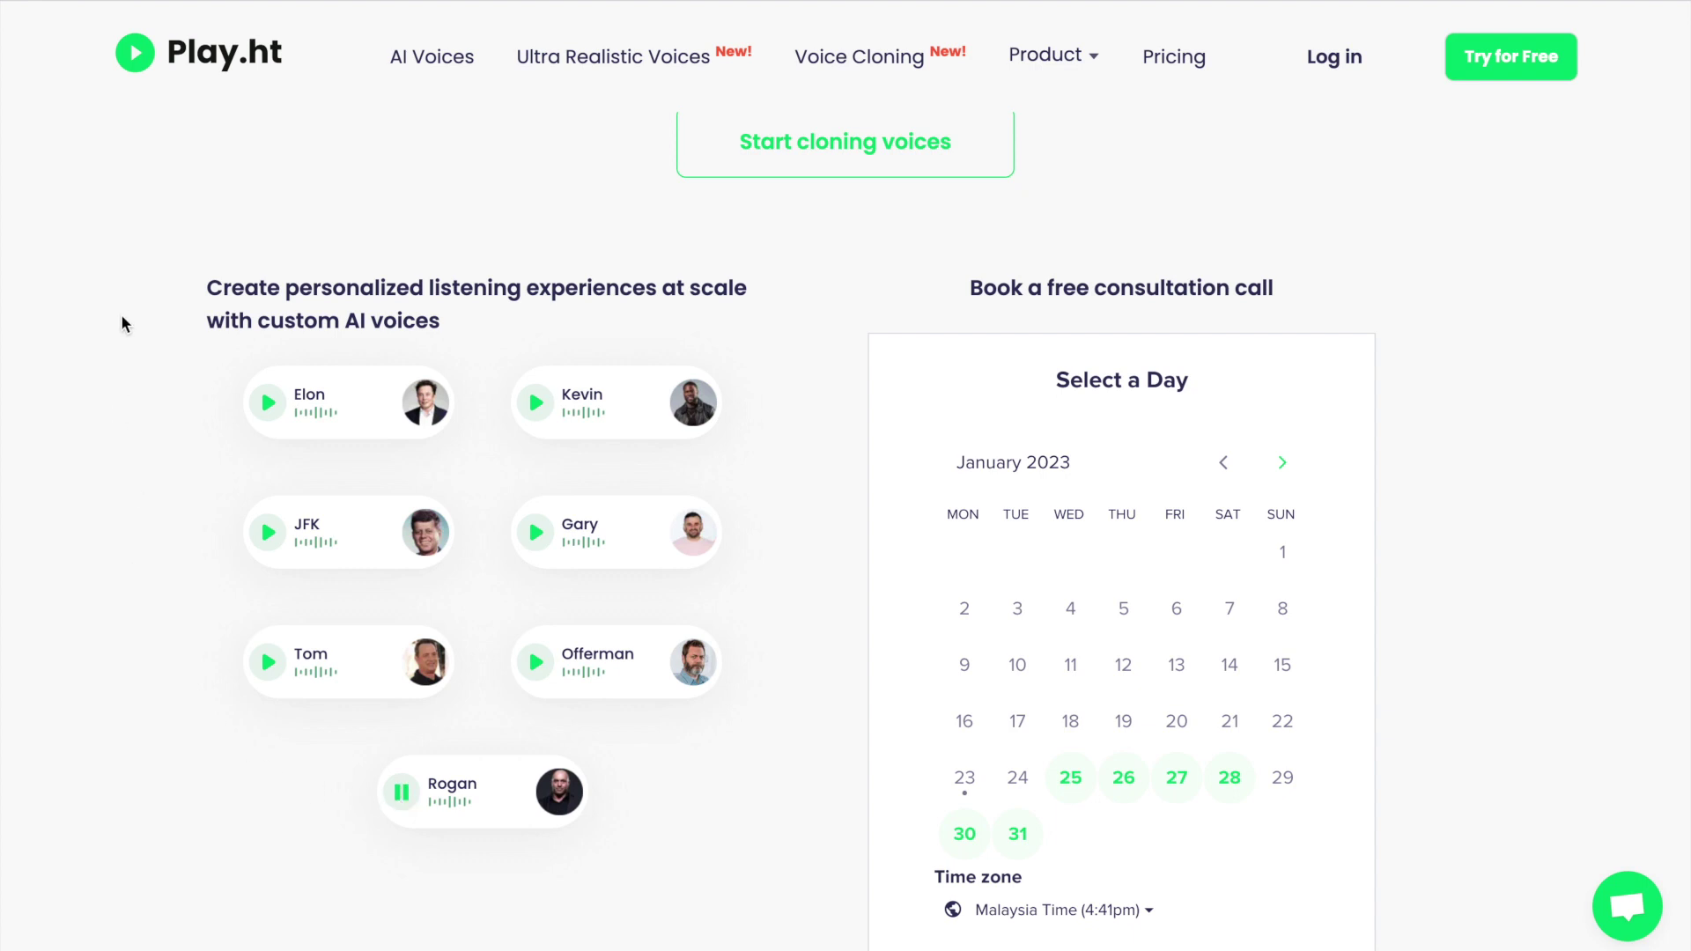
scroll(129, 303, up, 1)
scroll(130, 308, up, 3)
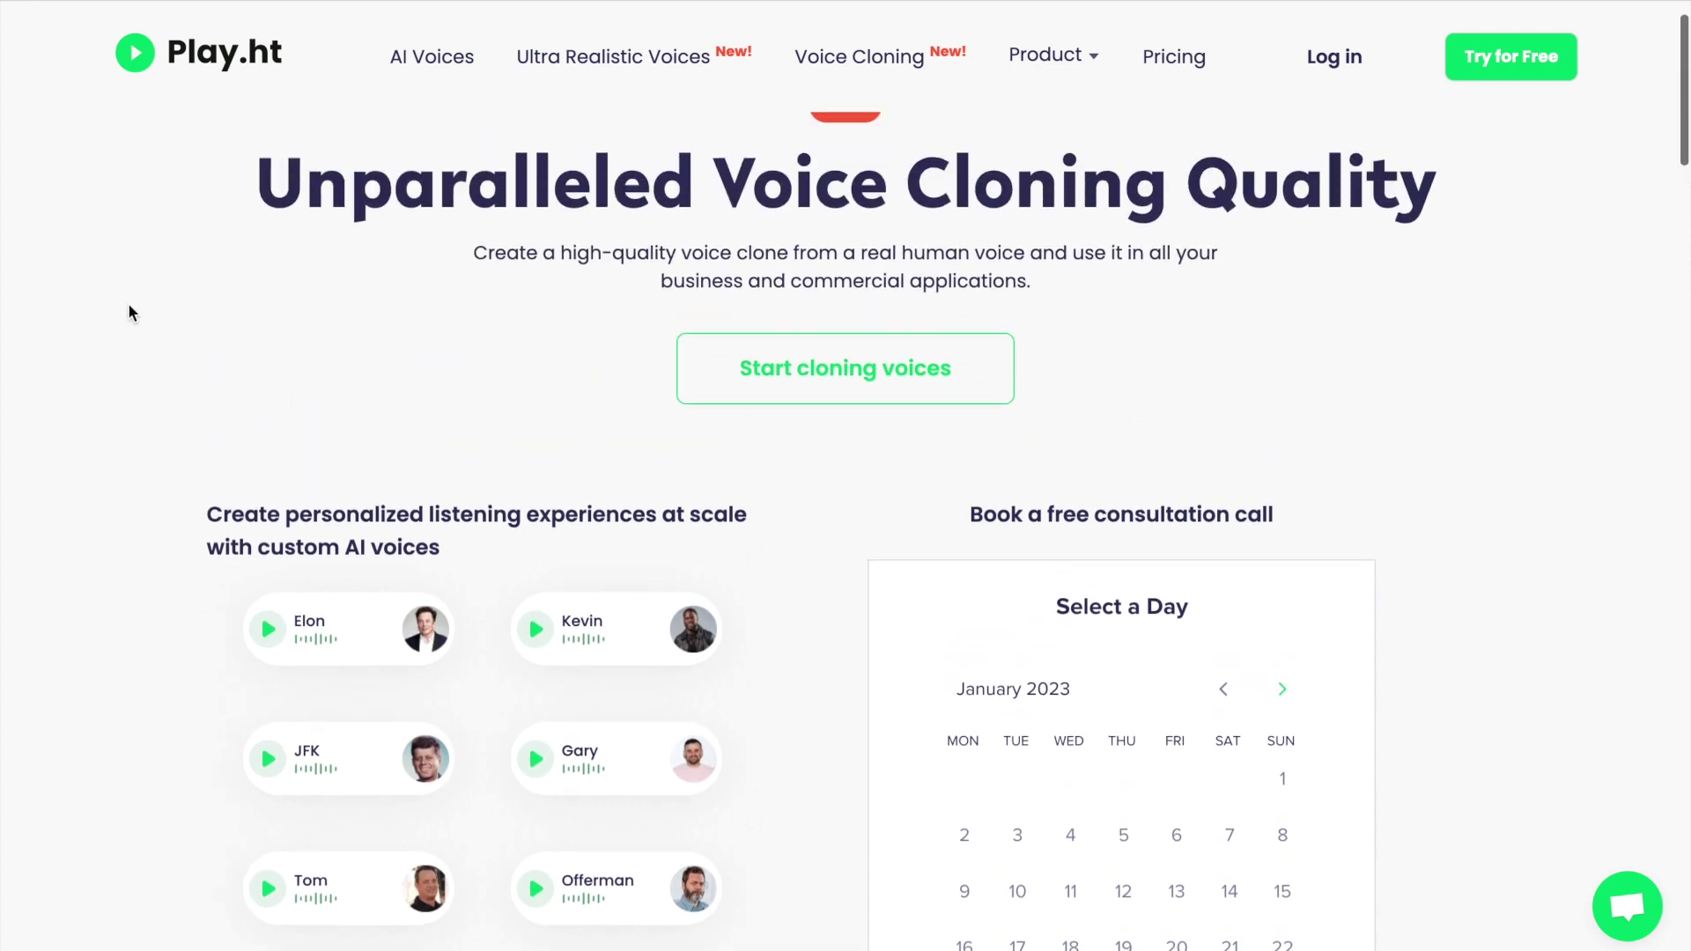
scroll(130, 313, down, 4)
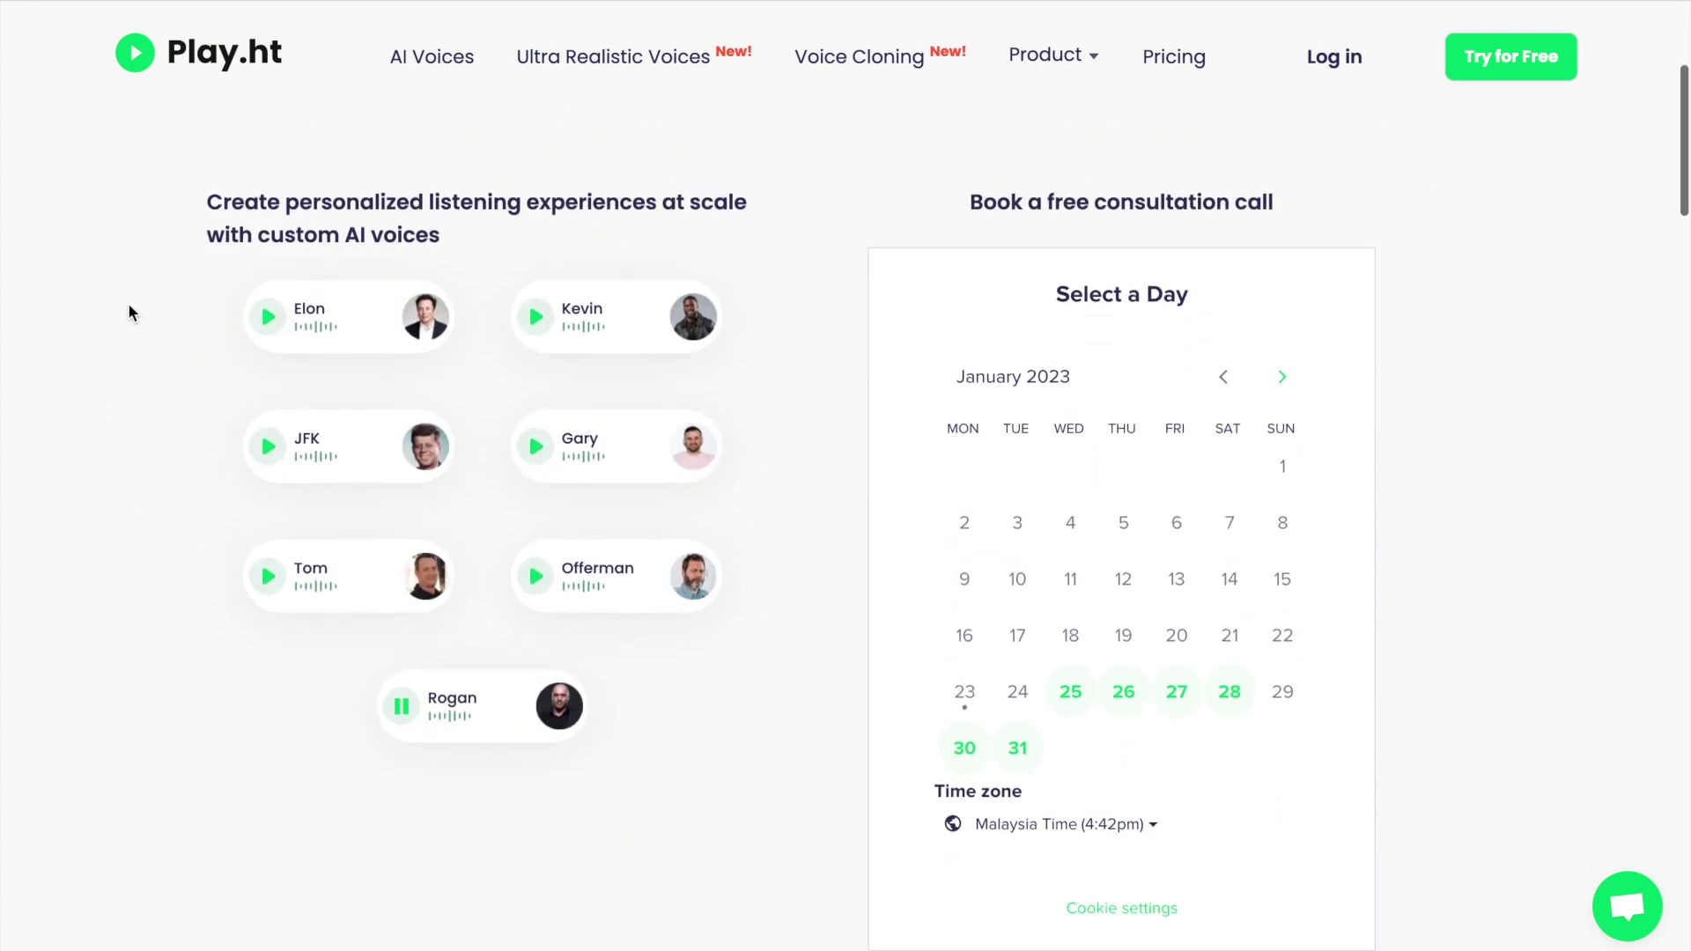
scroll(130, 310, up, 3)
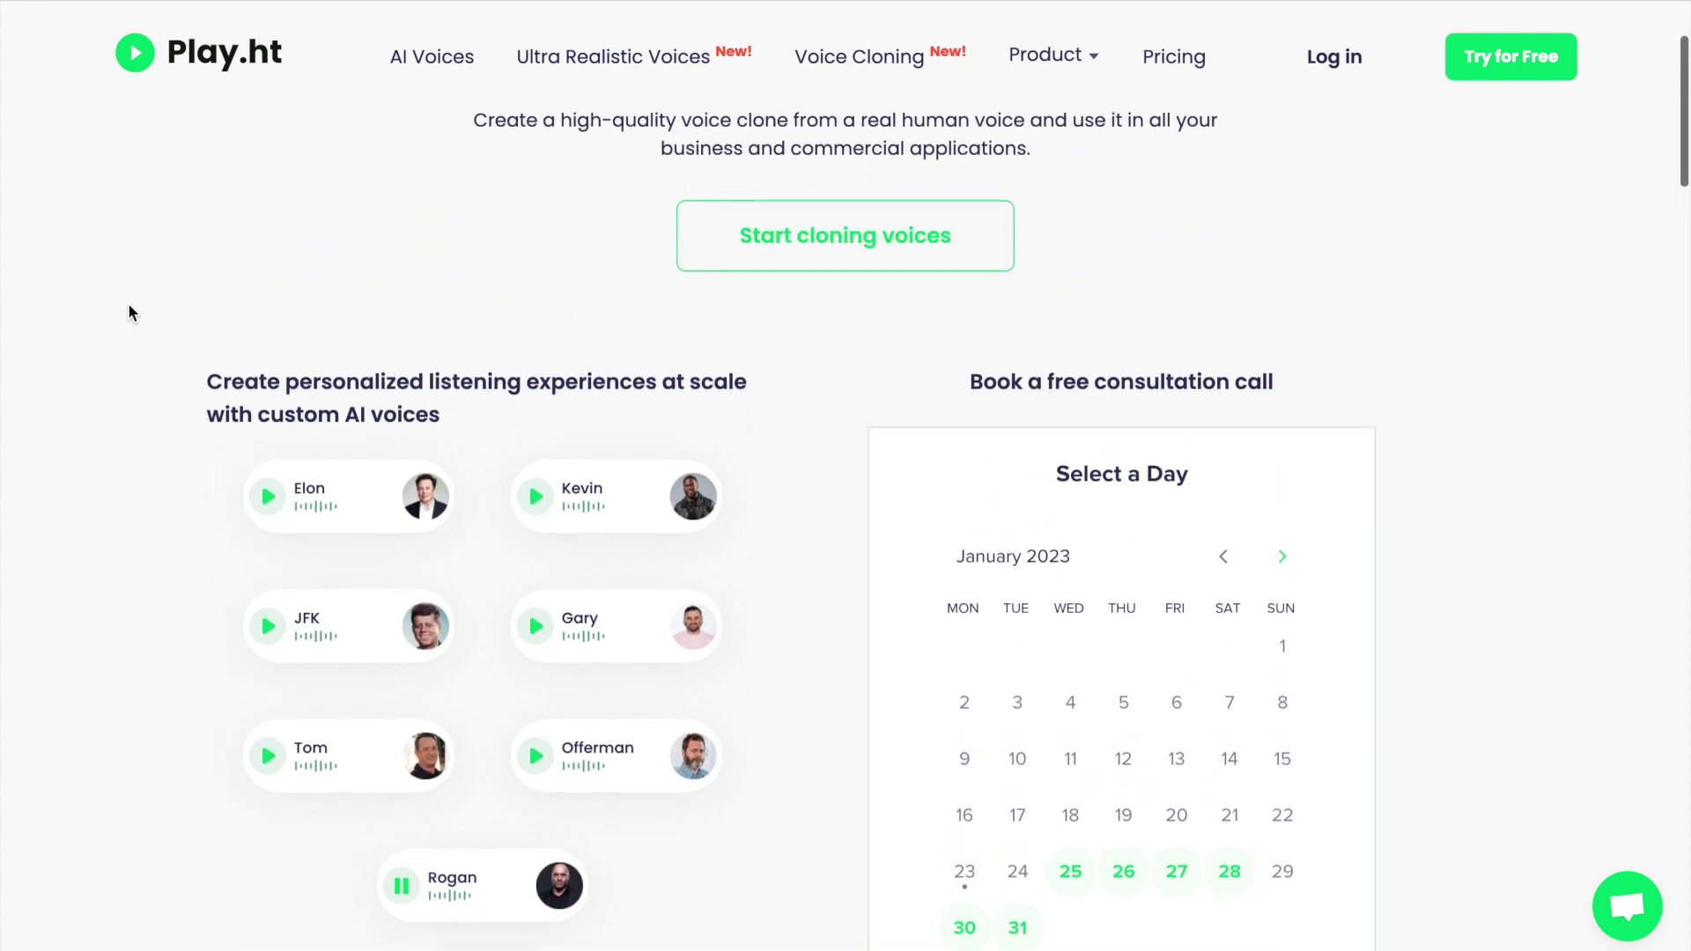
scroll(131, 313, down, 1)
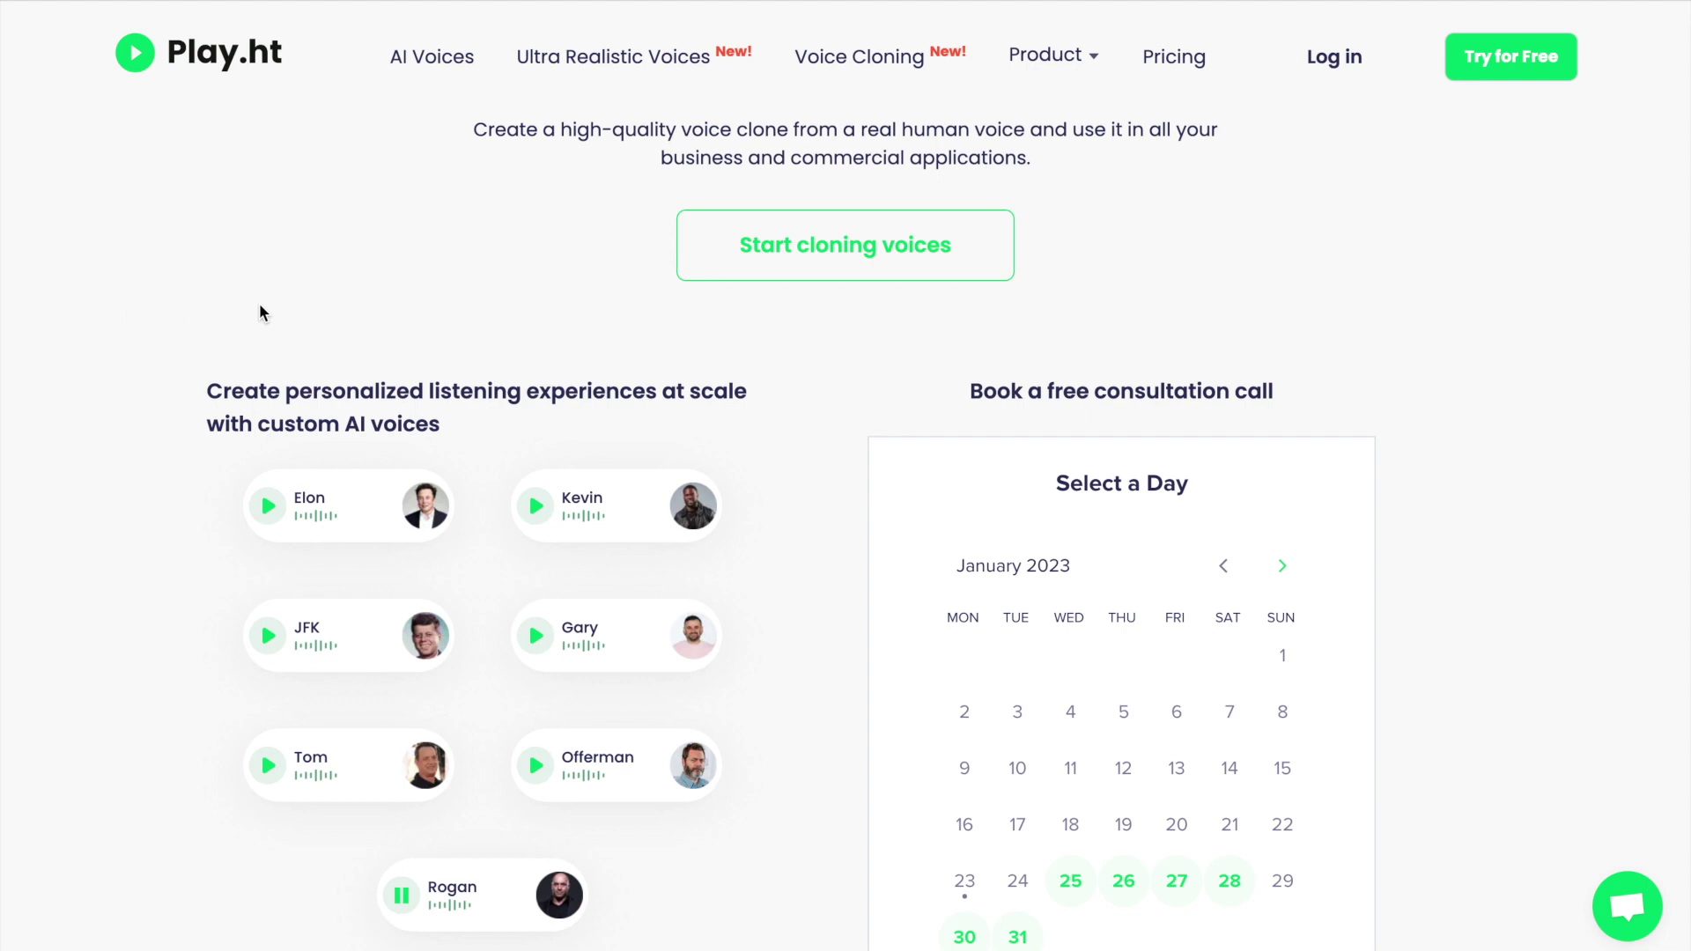
scroll(1459, 314, up, 2)
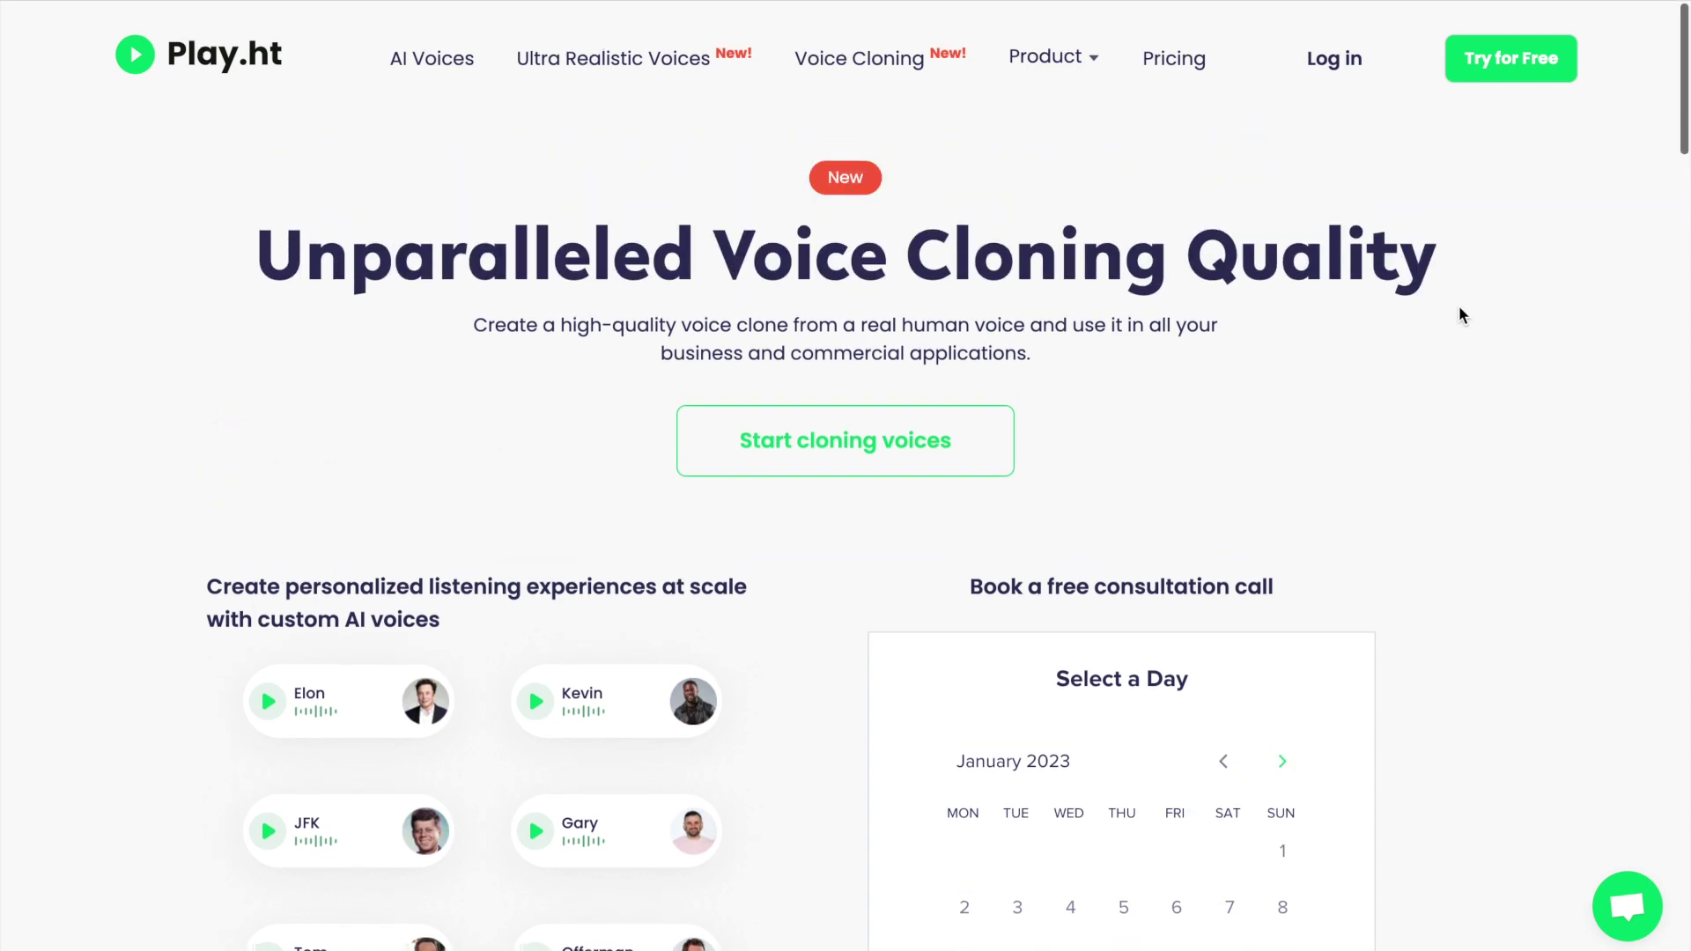